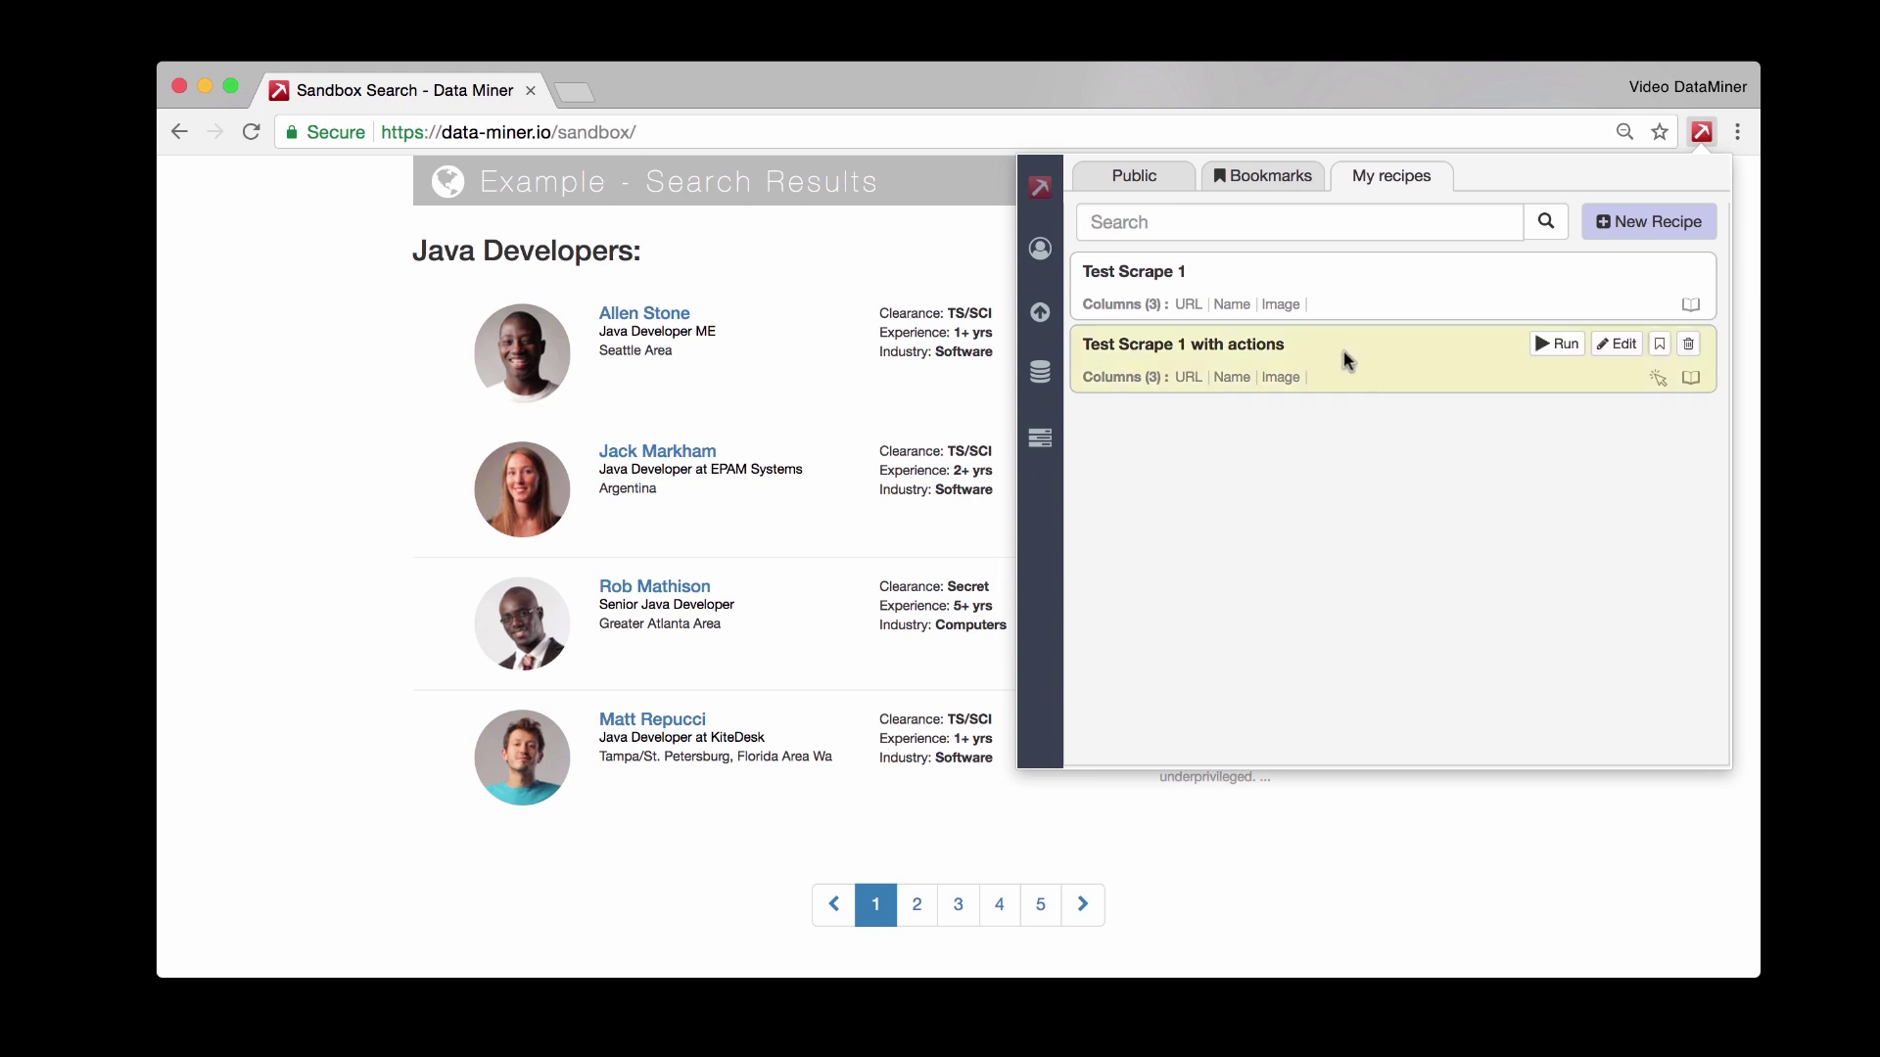
- Open the Test Scrape 1 recipe for editing and review its row, column, navigation and action settings
mouse_move(1399, 311)
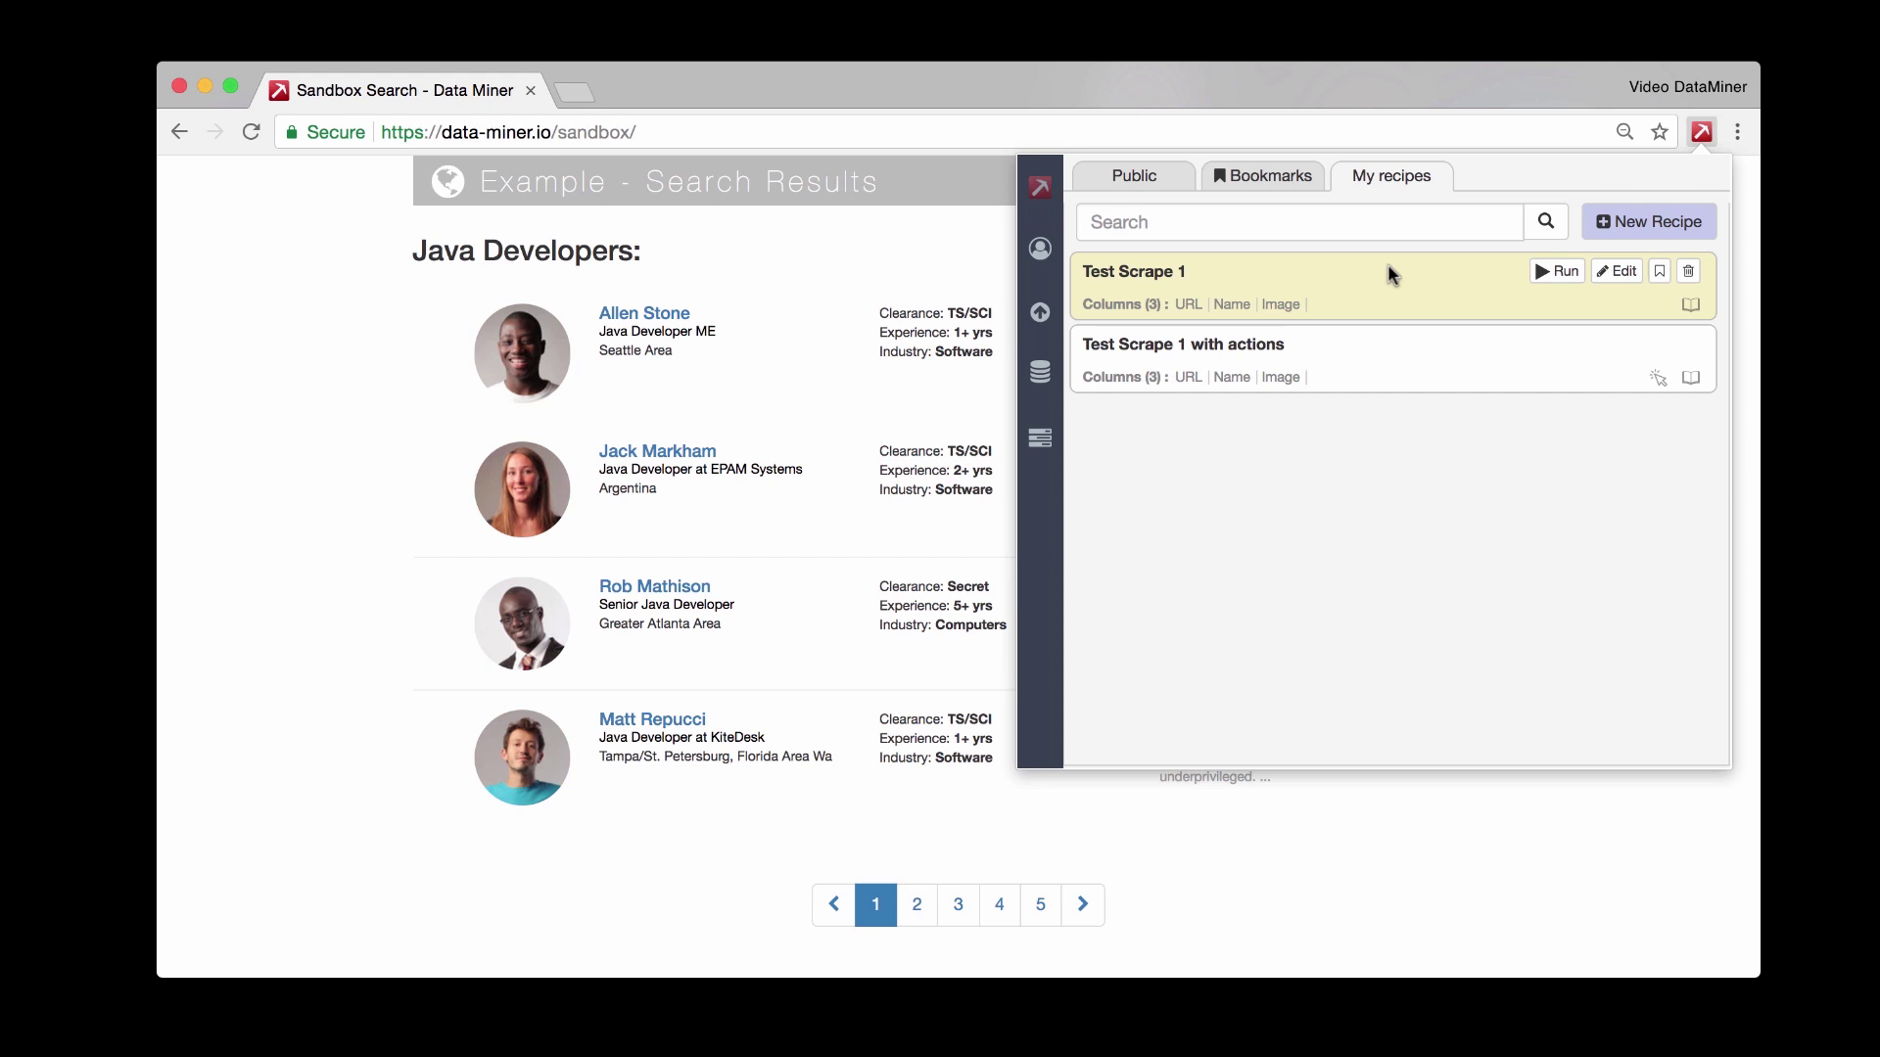
click(1619, 272)
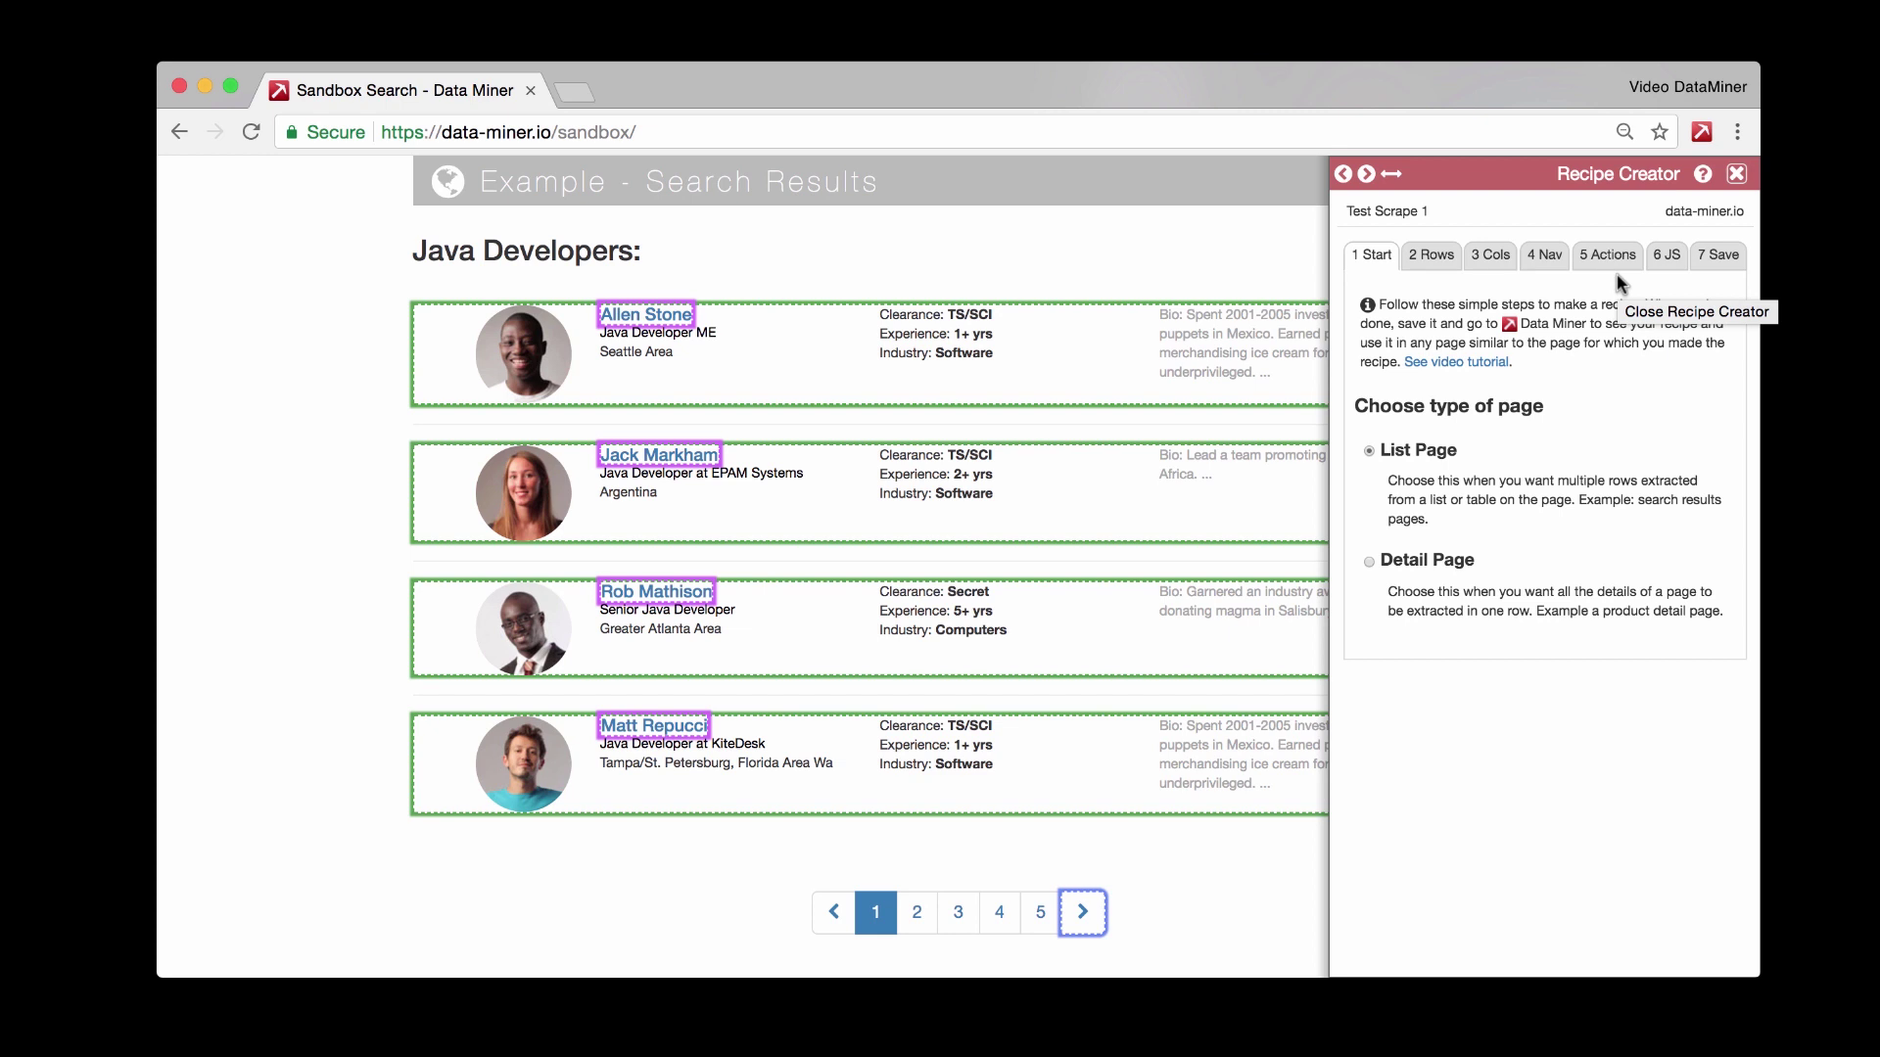
click(1436, 255)
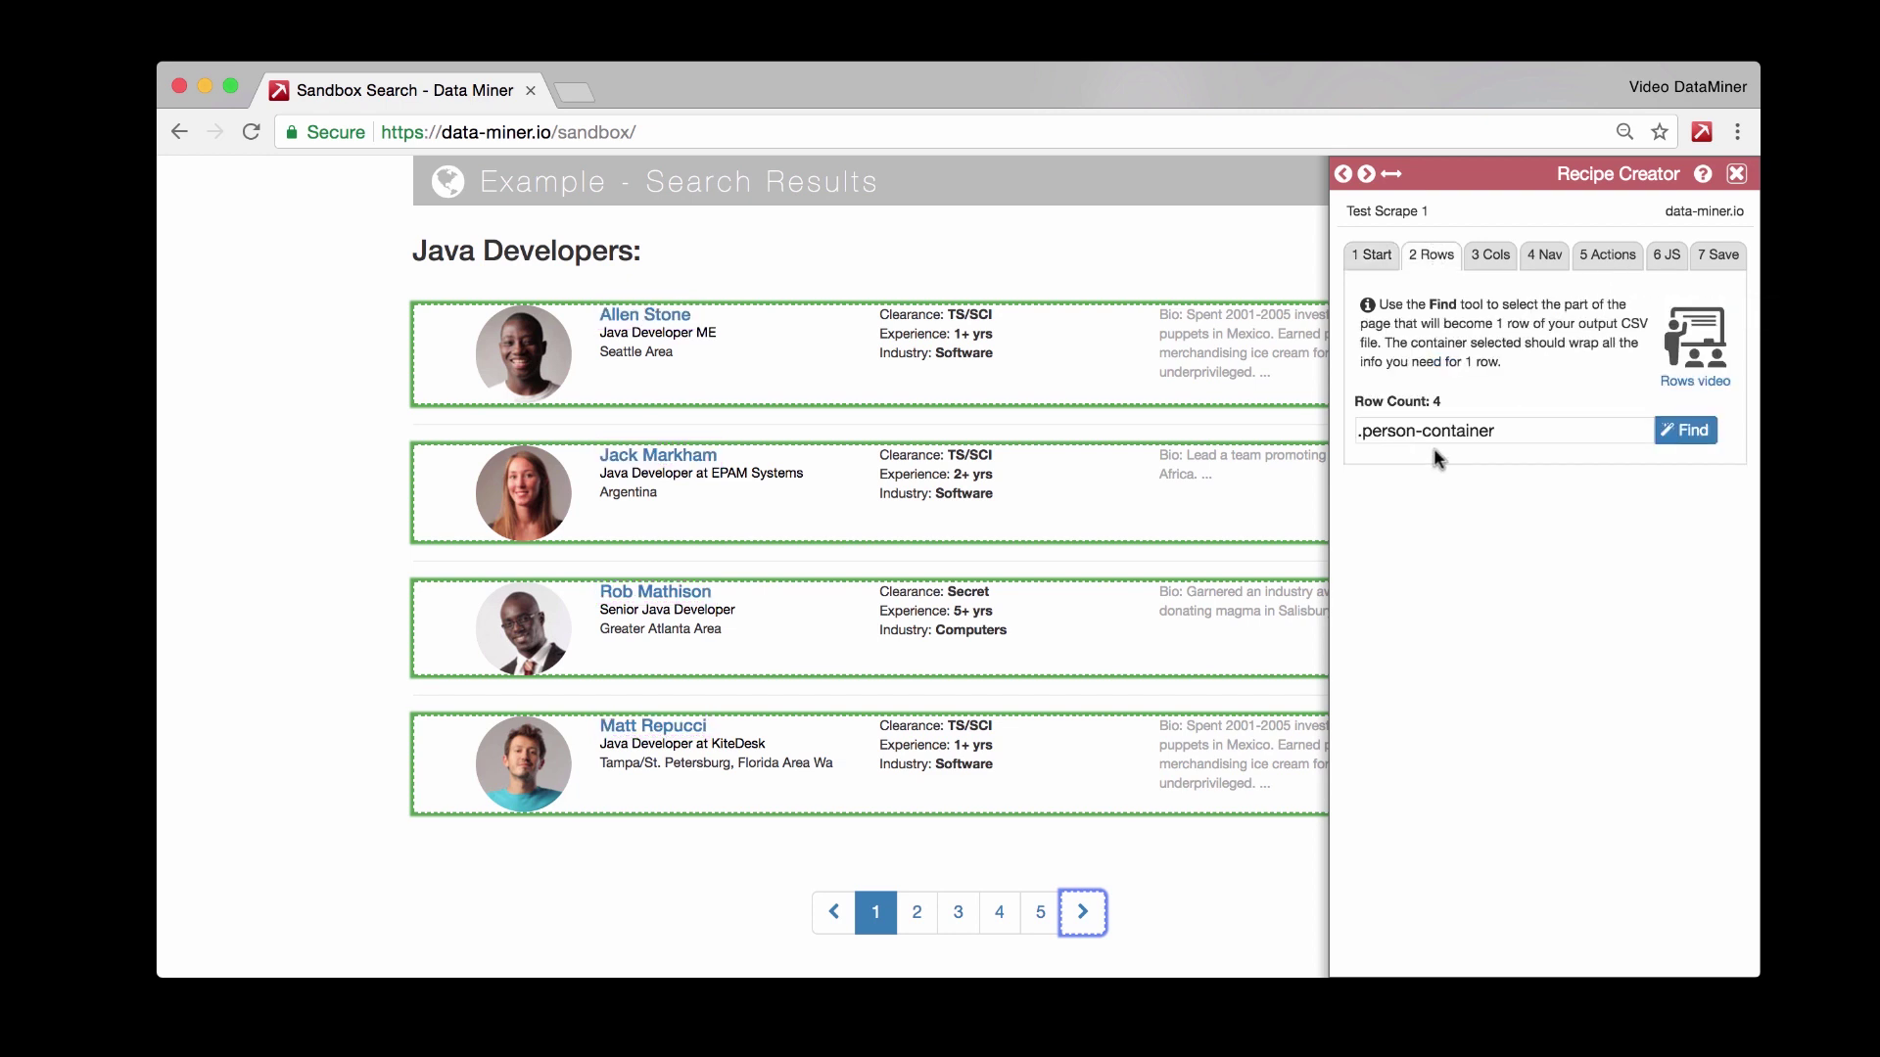
click(1487, 244)
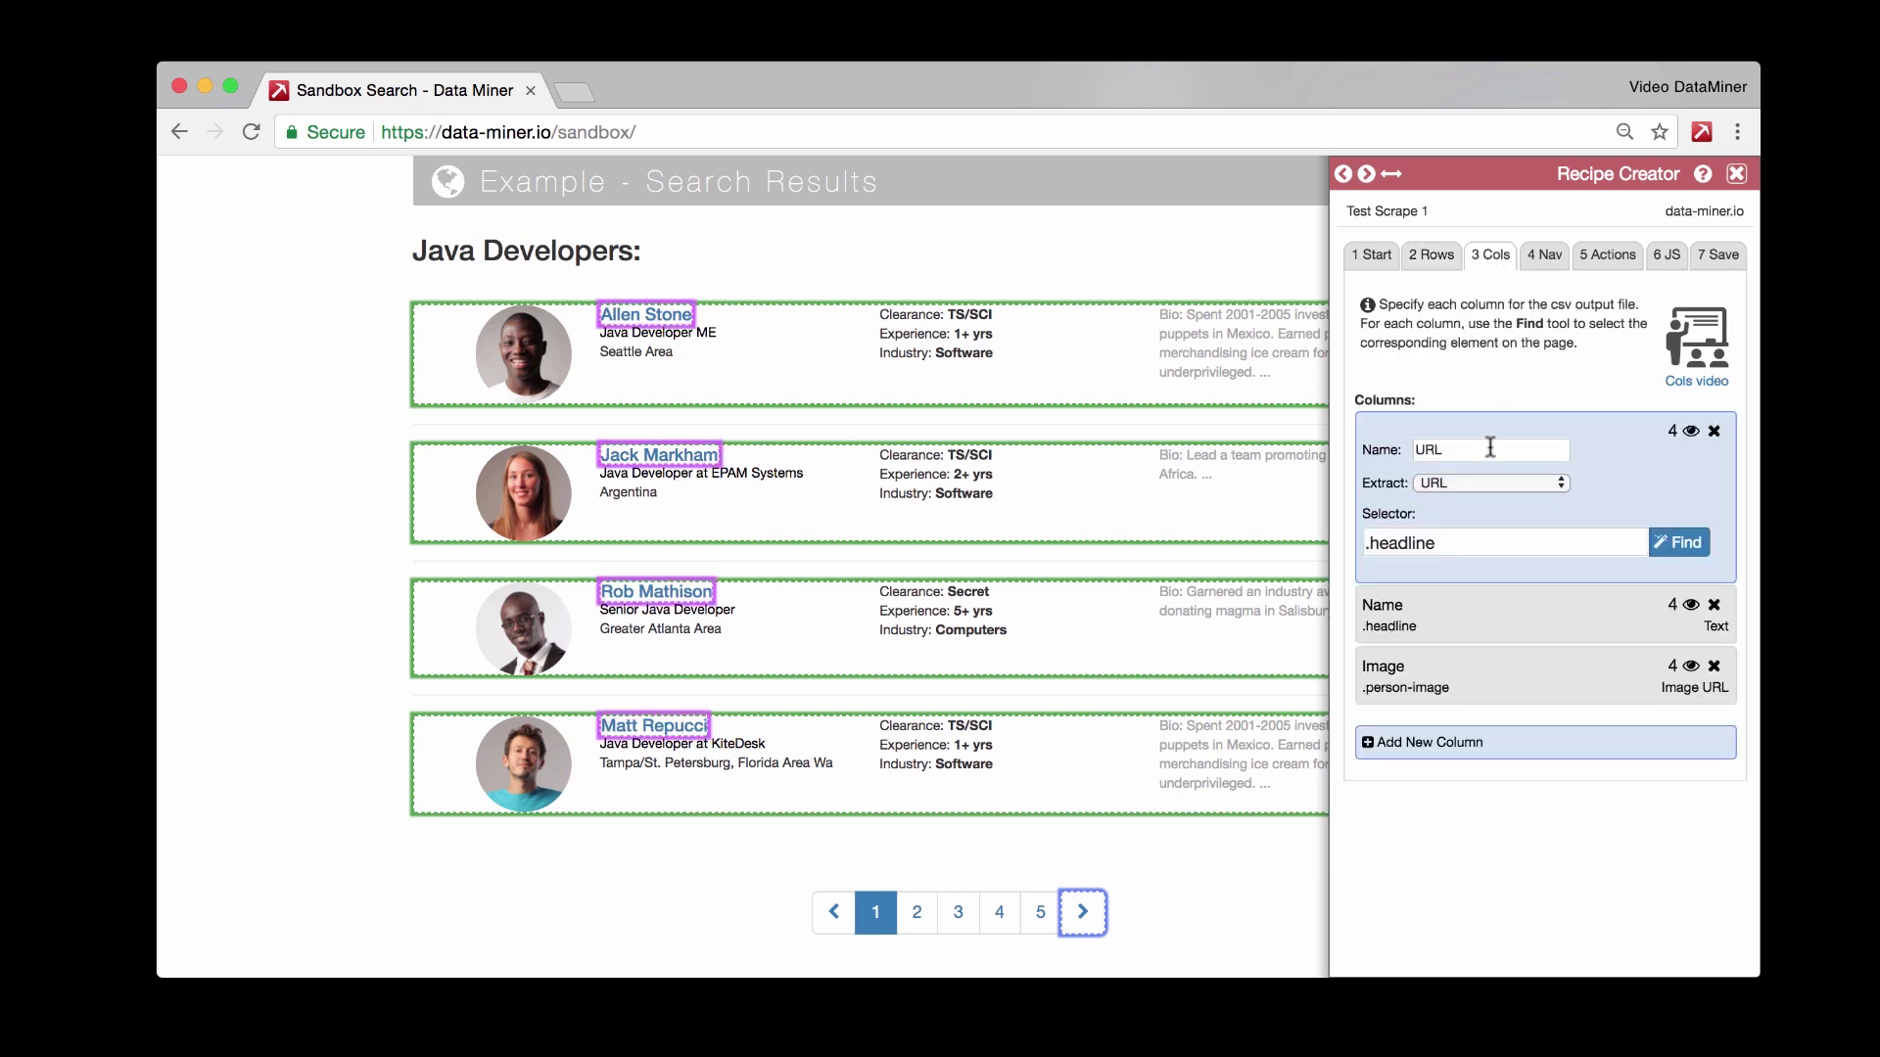
click(1453, 688)
click(1547, 256)
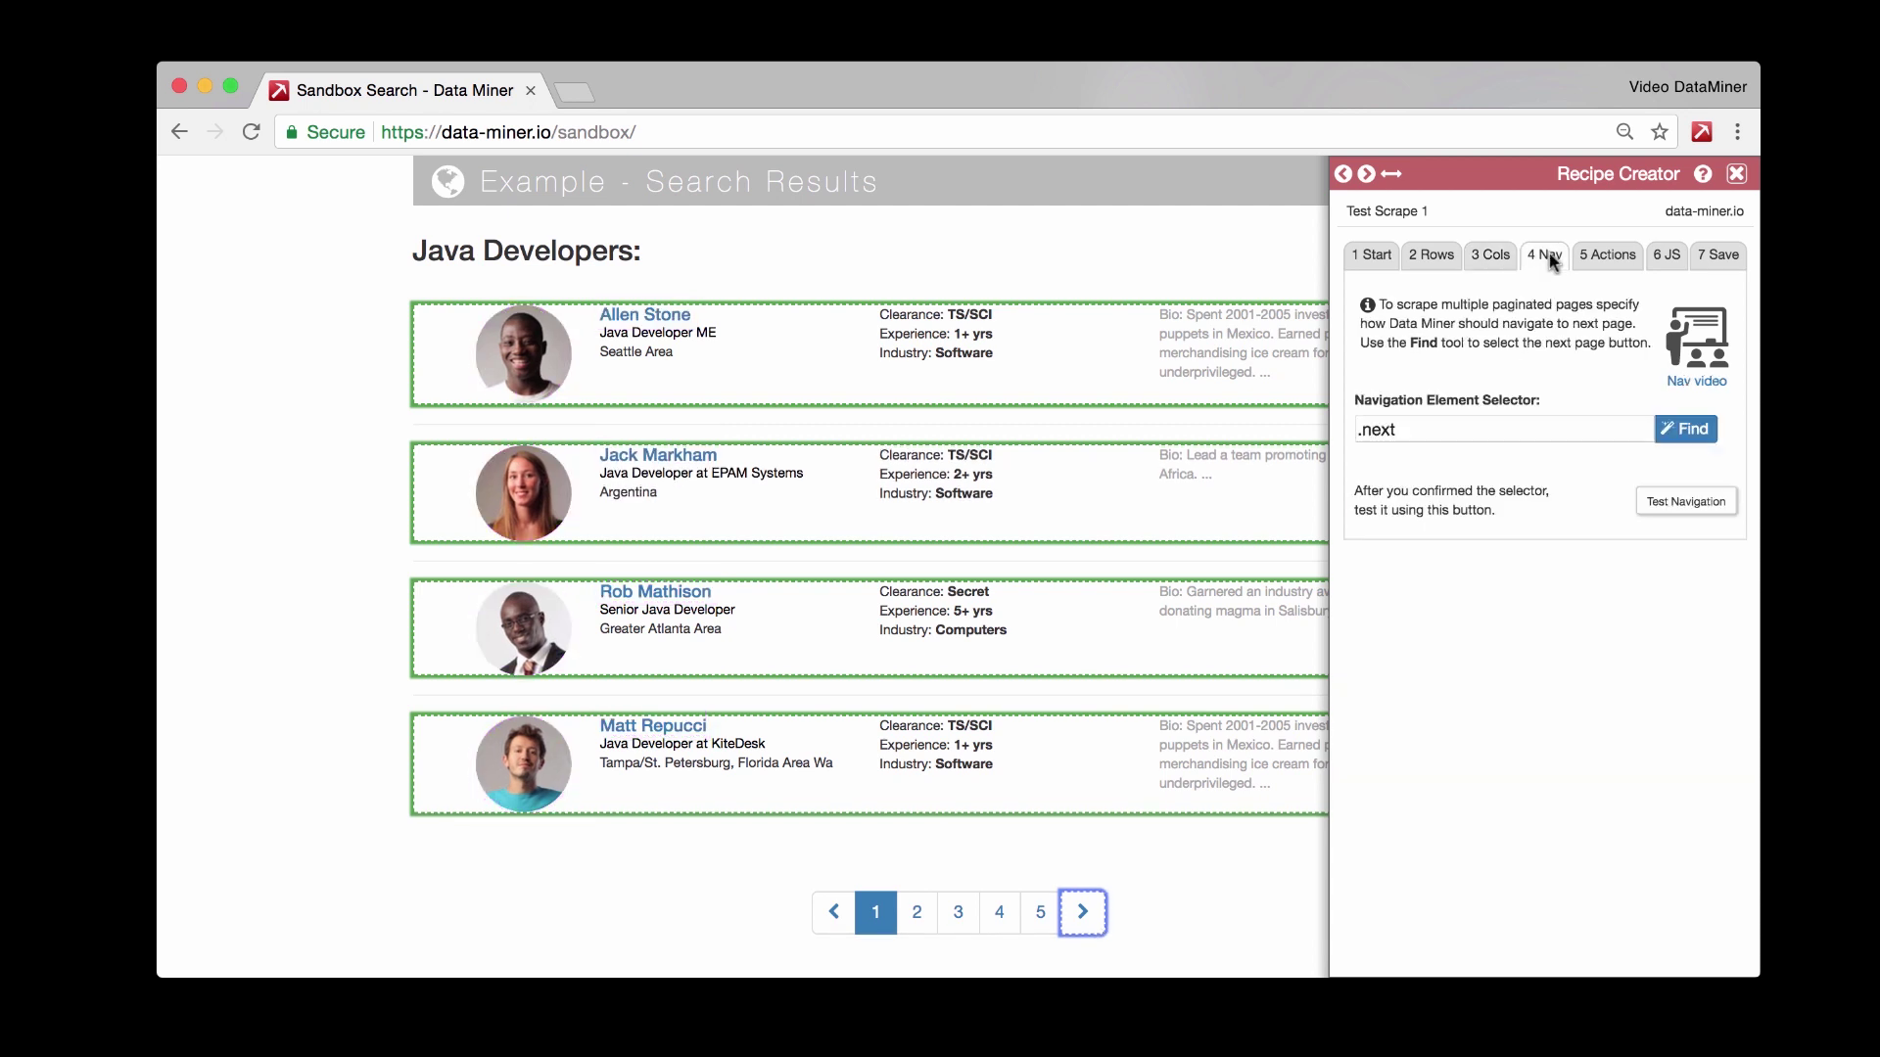
click(1610, 254)
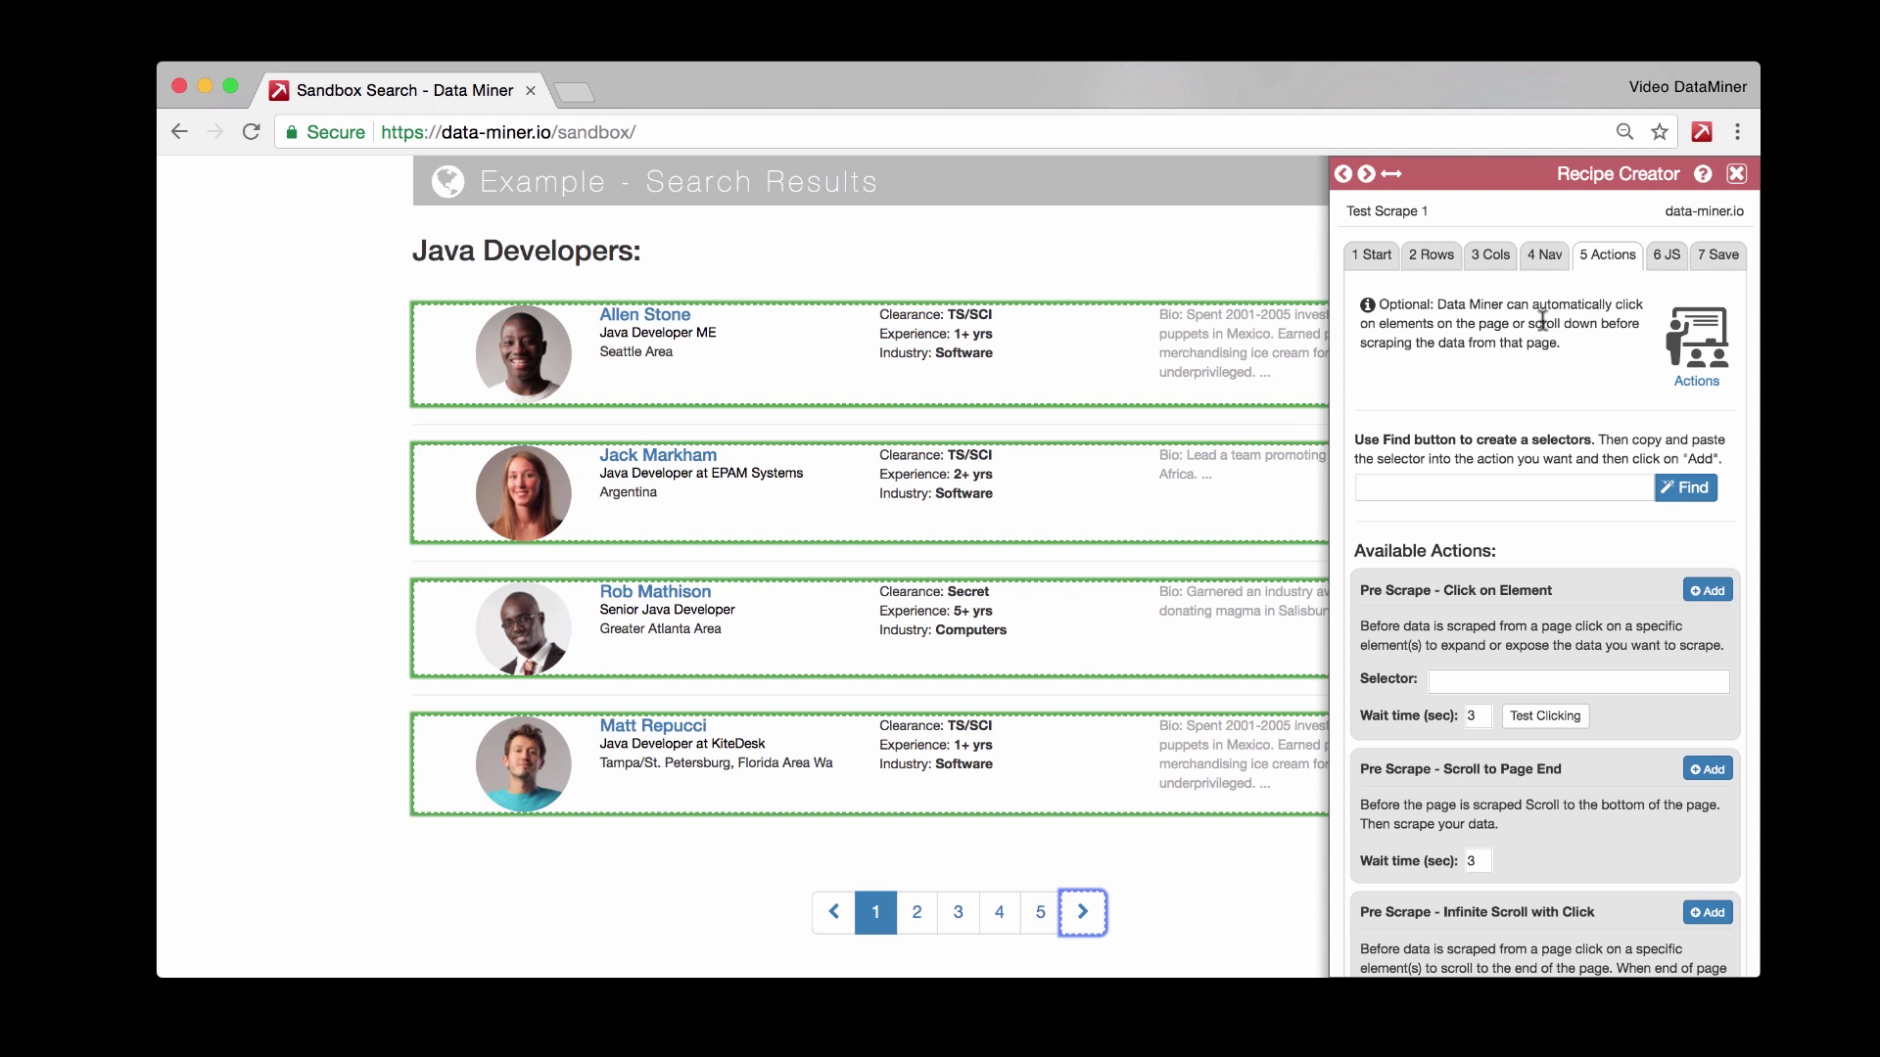
- Add a new column named Testing to the recipe
click(1493, 256)
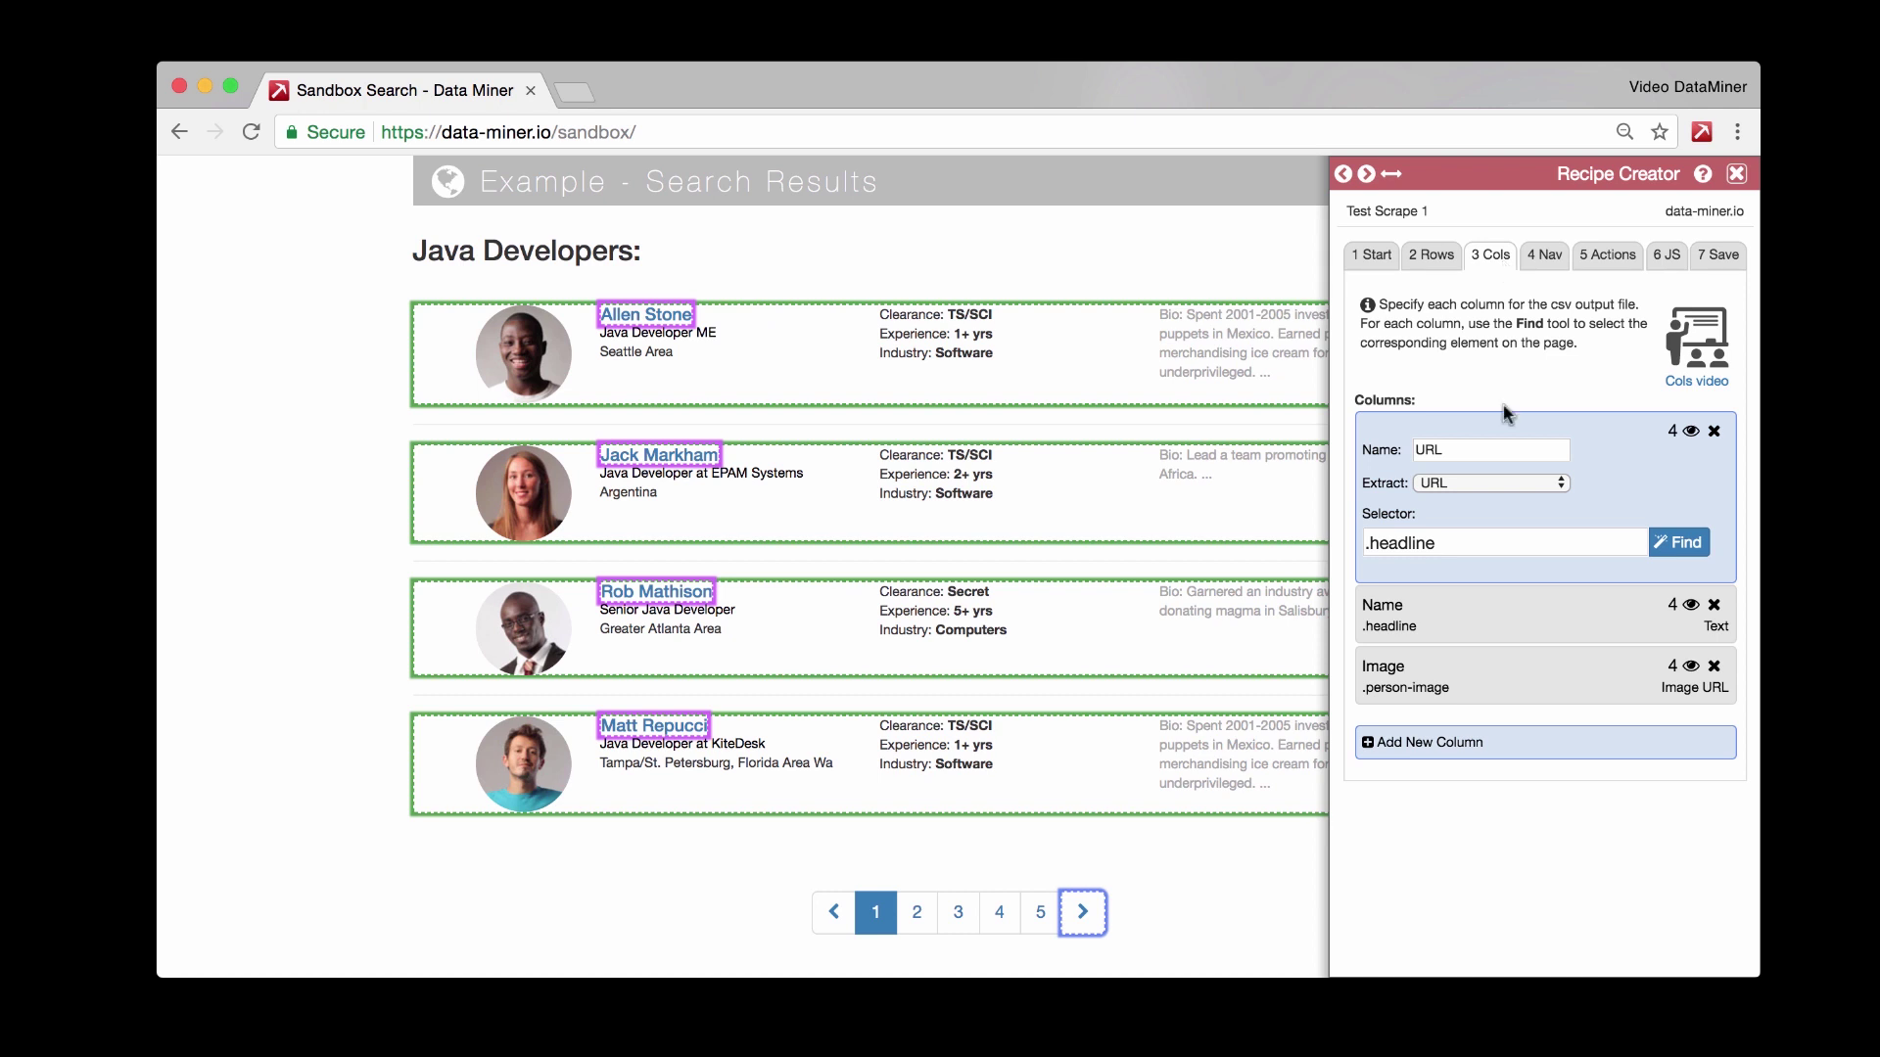
click(1419, 742)
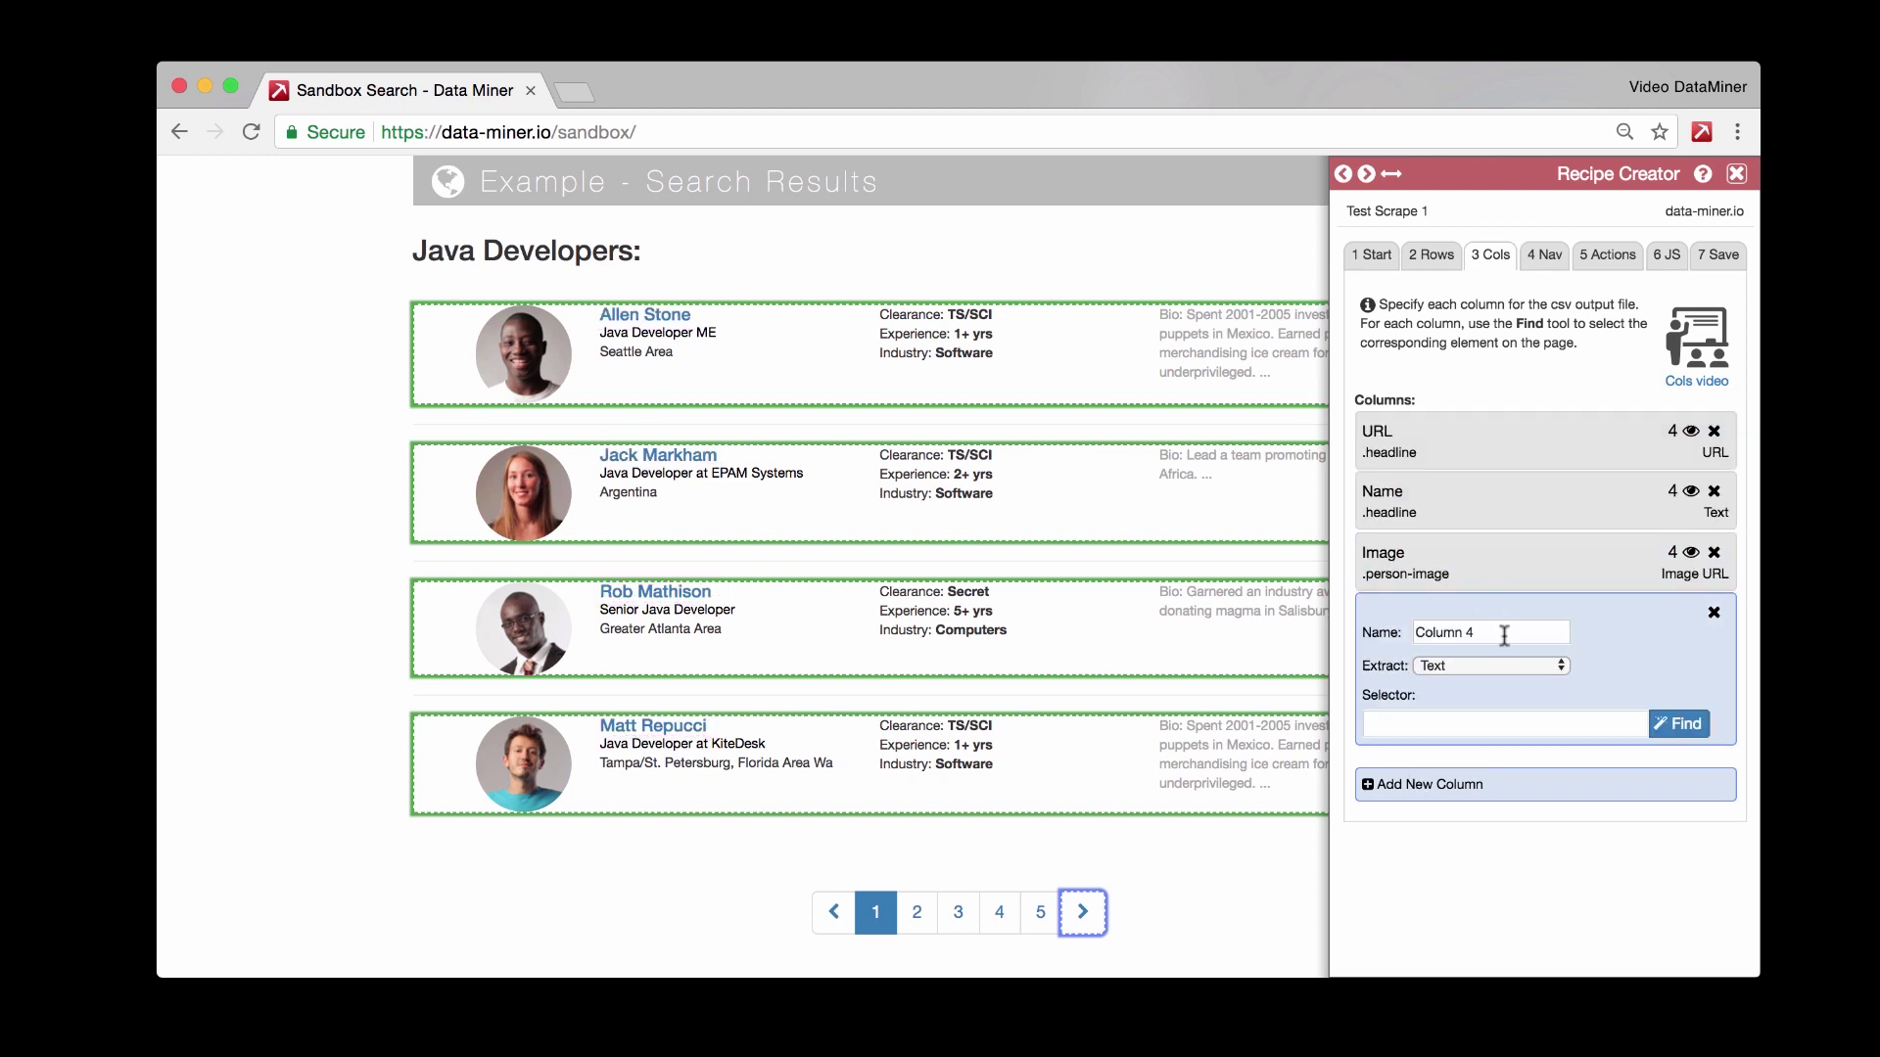
click(1498, 632)
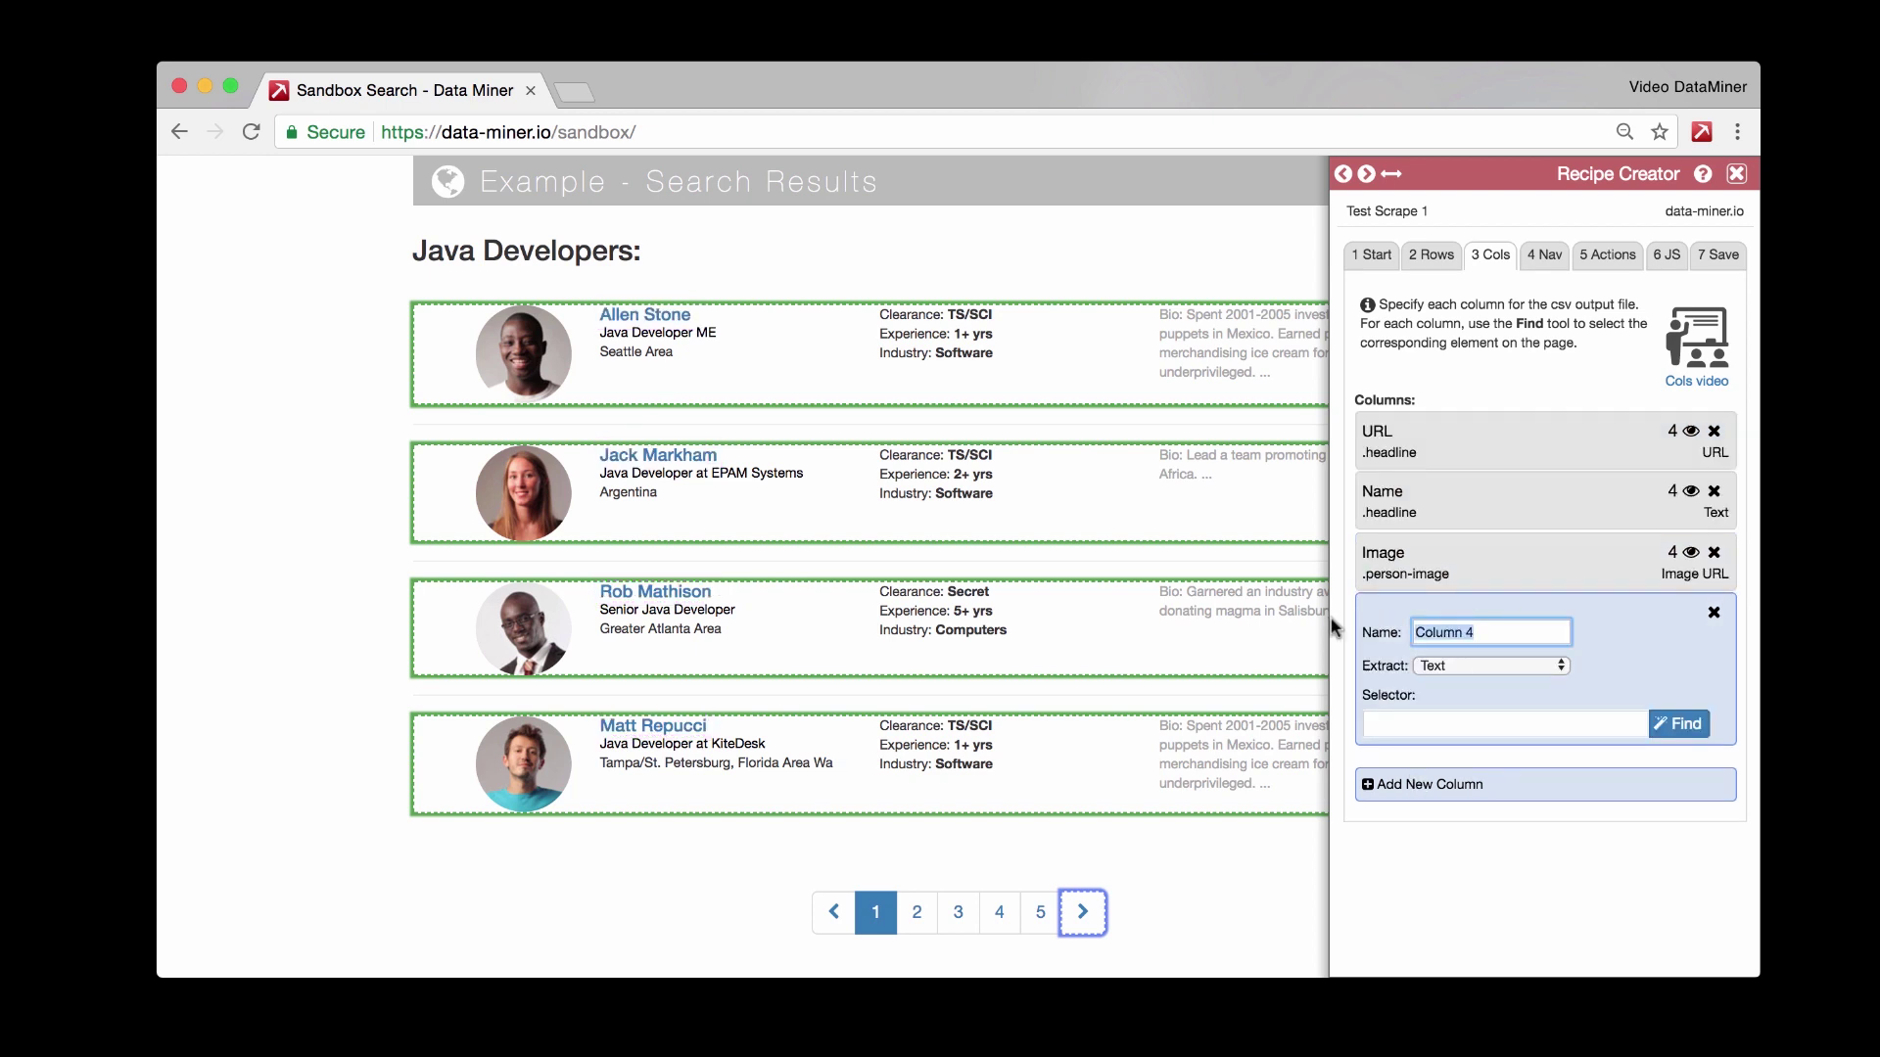
text(Testging)
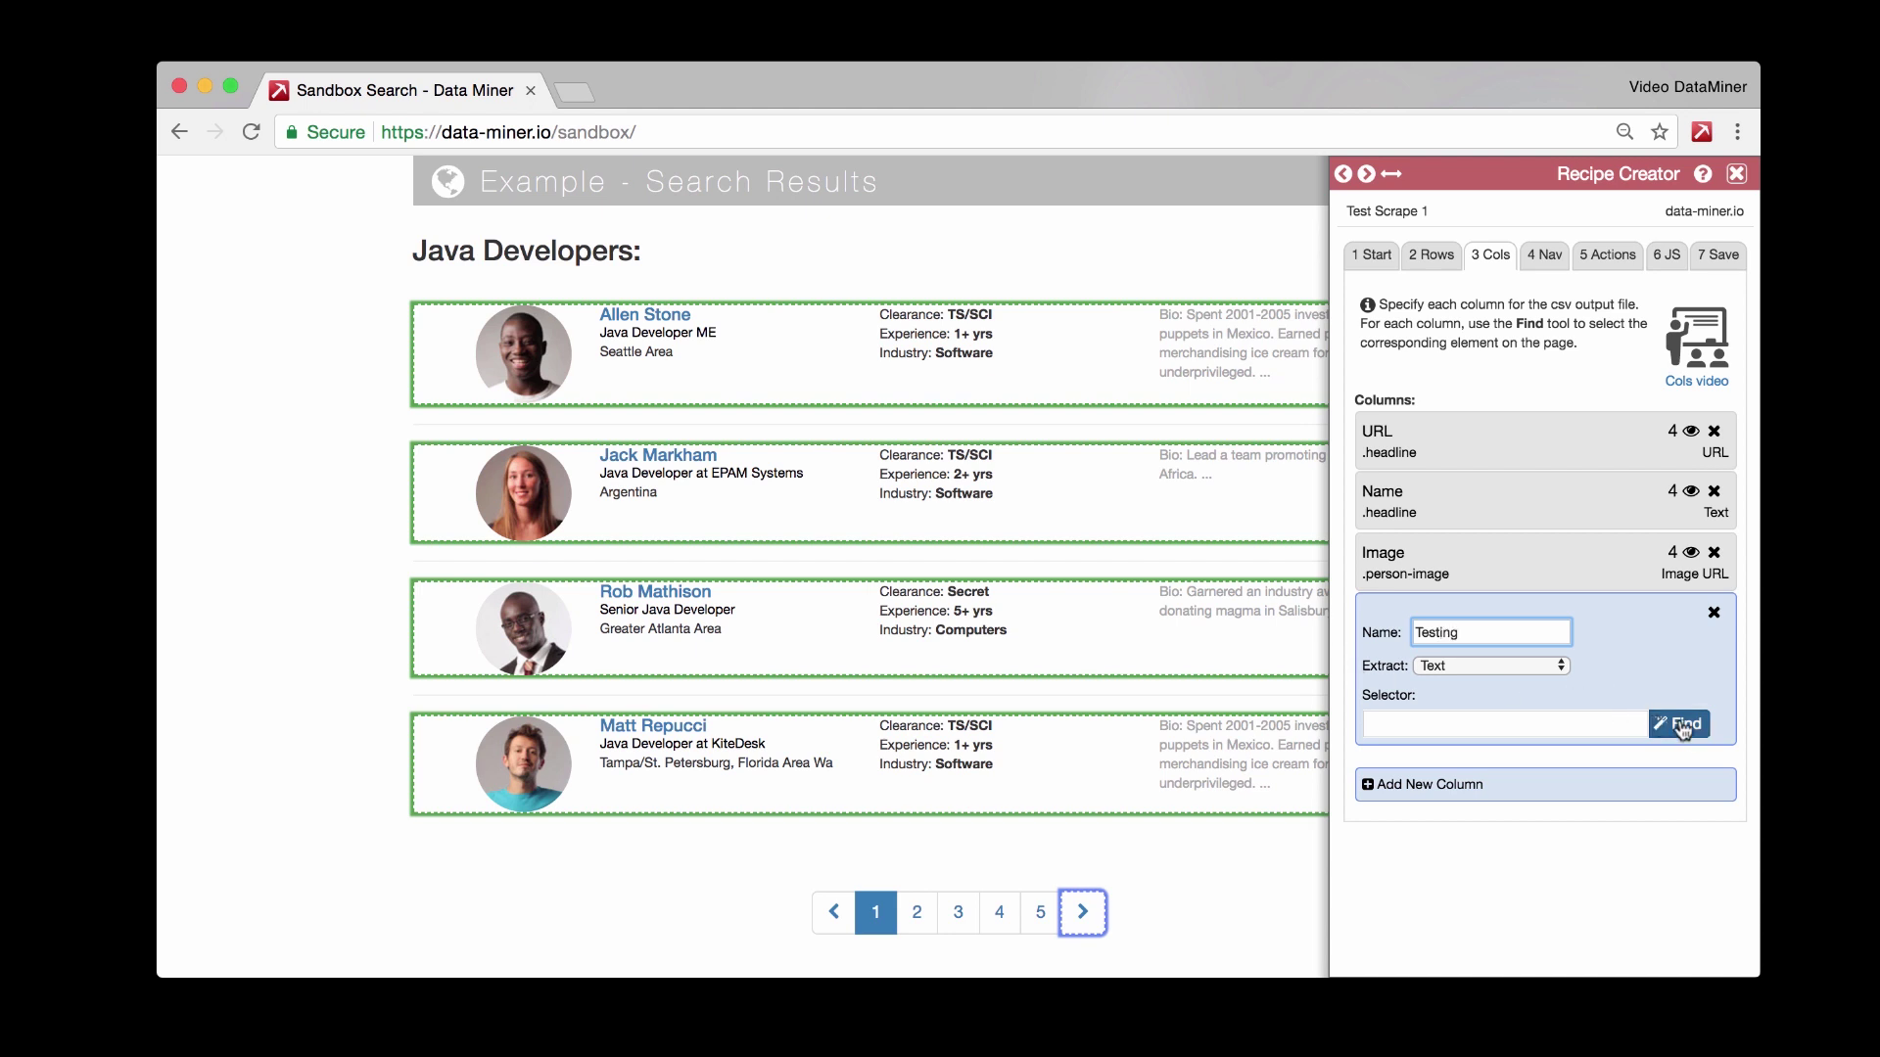
- Pick the job title line in the second search result for the Testing column and match it by the <p> element type
click(1683, 726)
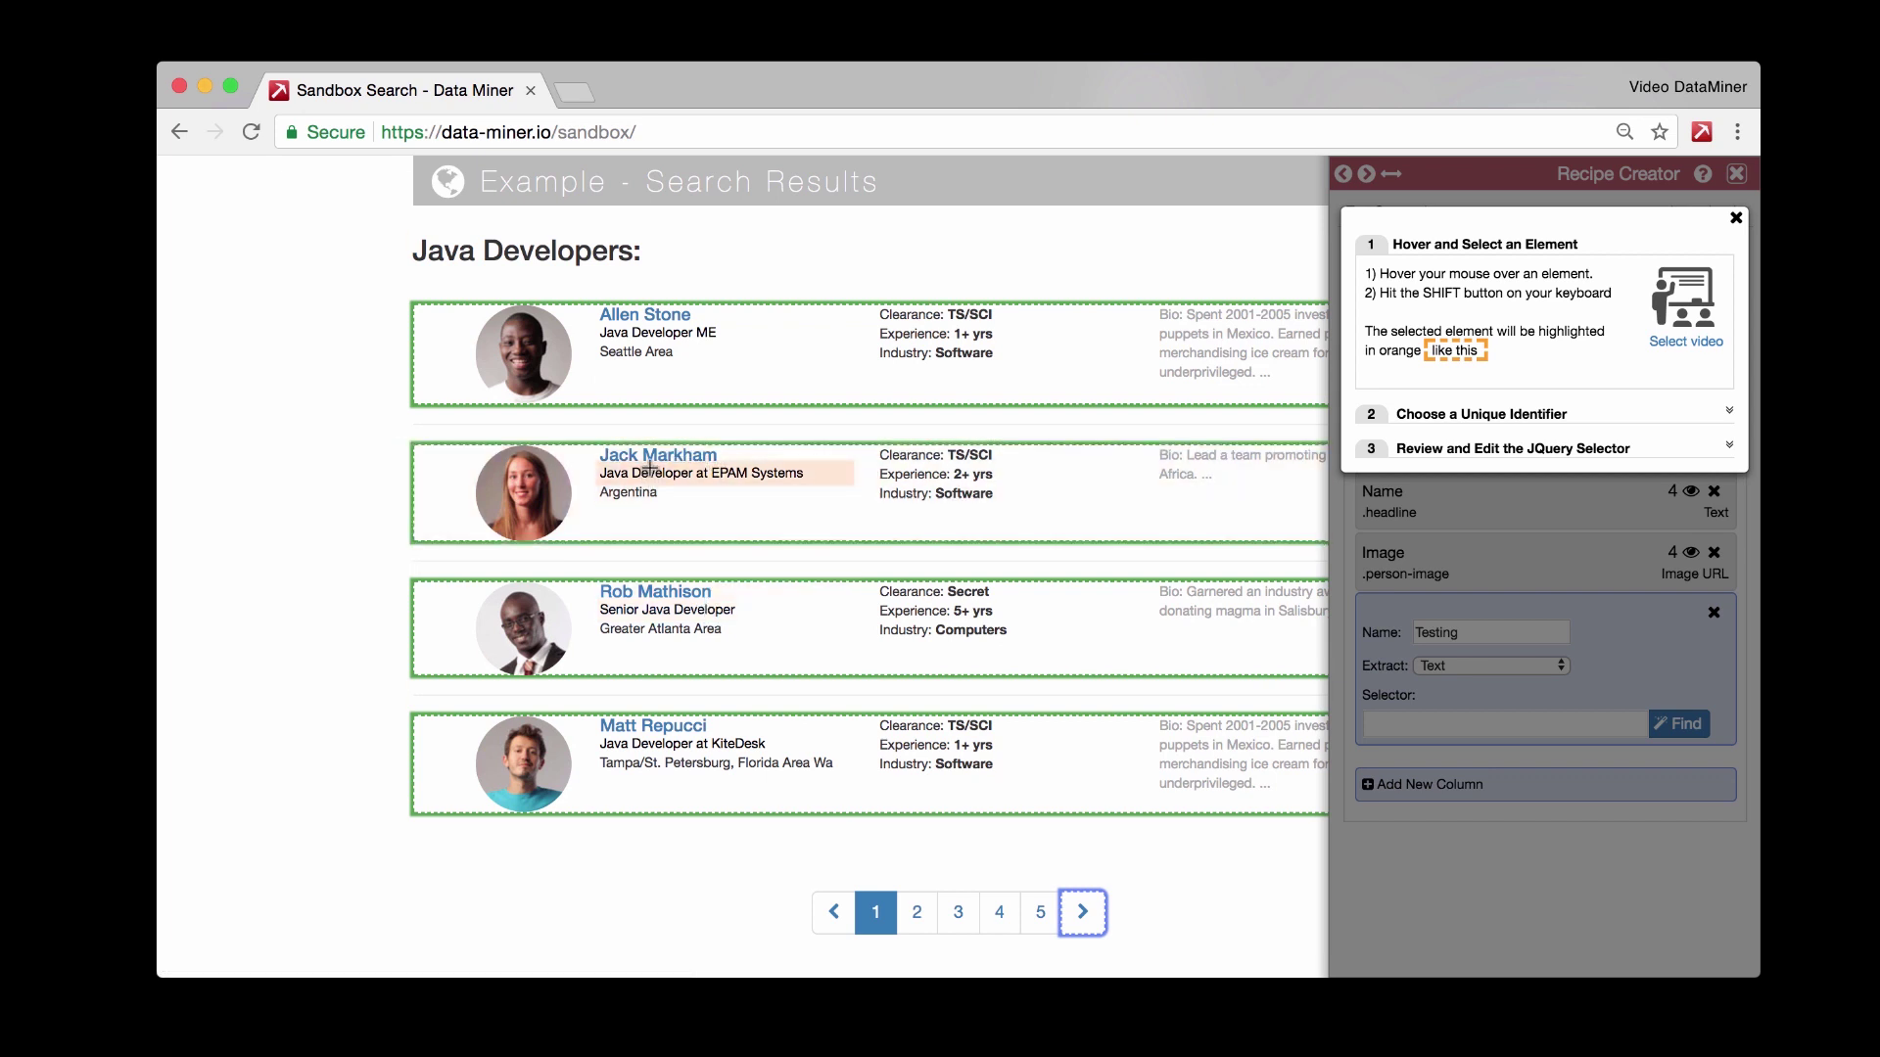
key(shift)
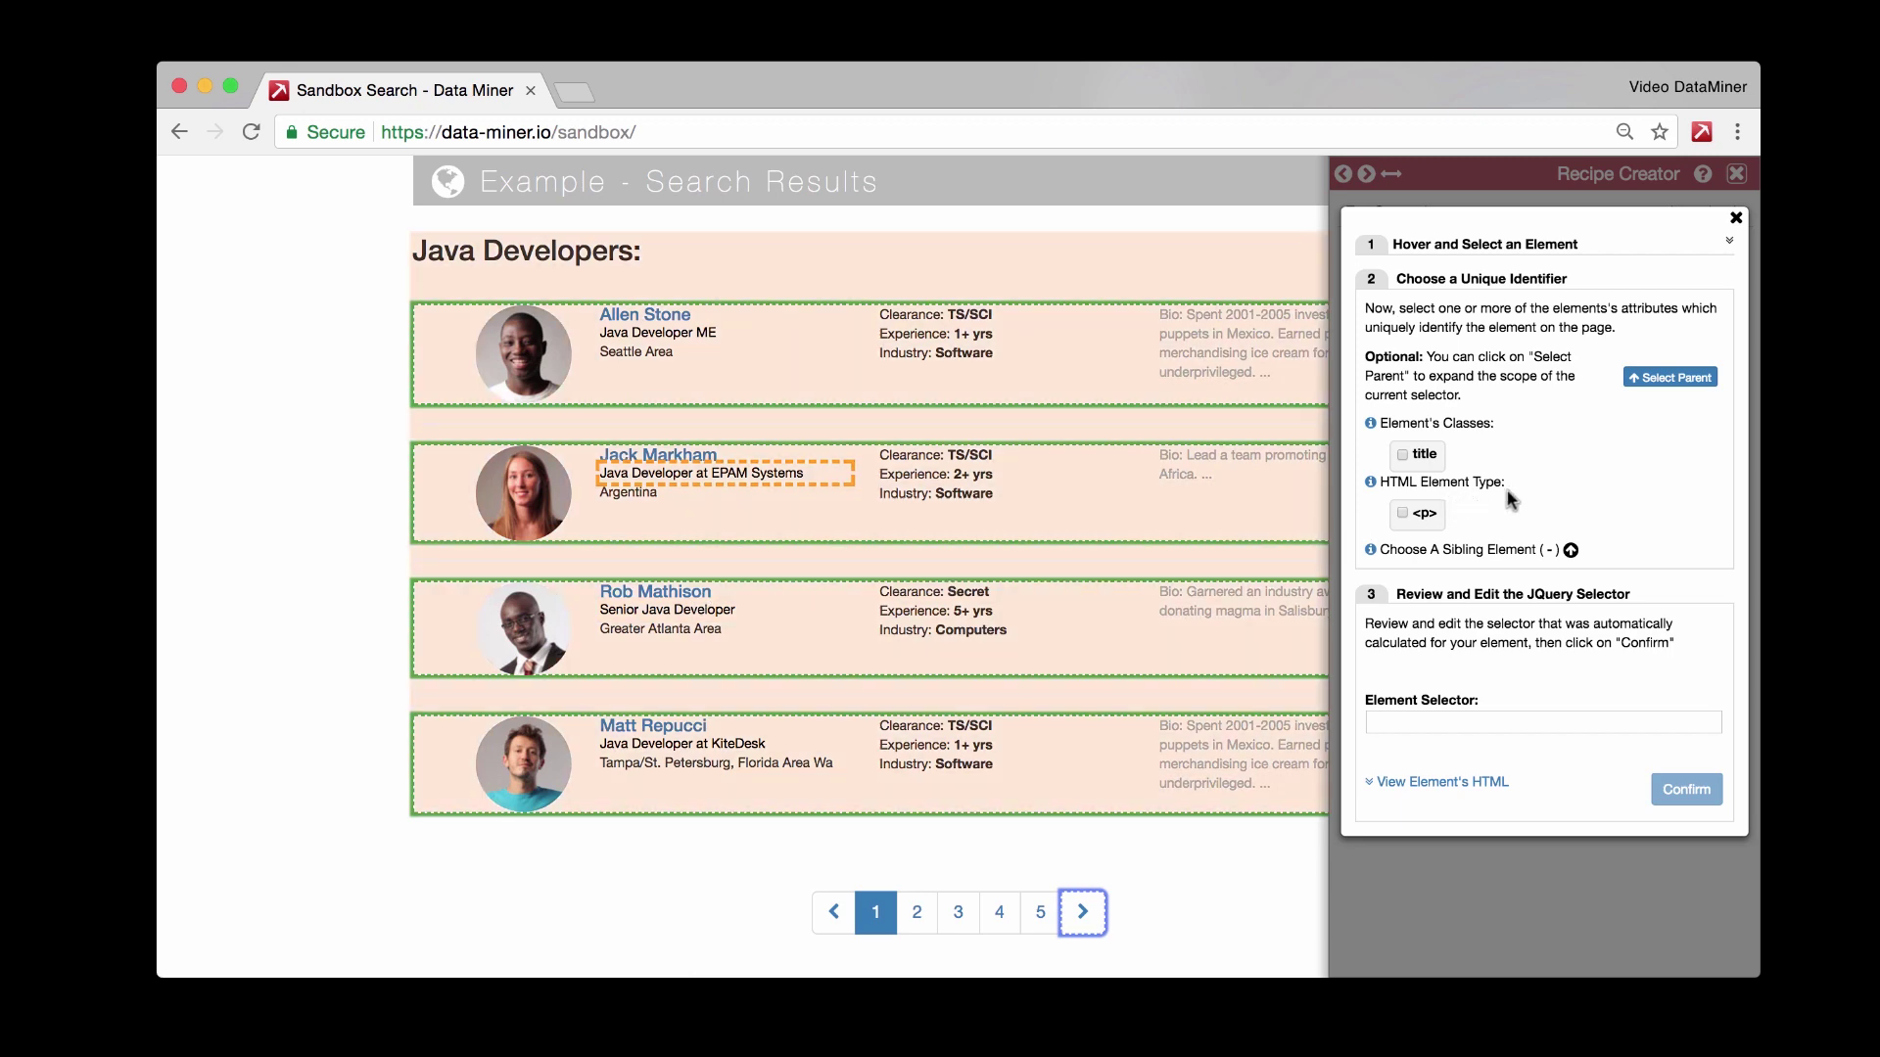
click(1403, 515)
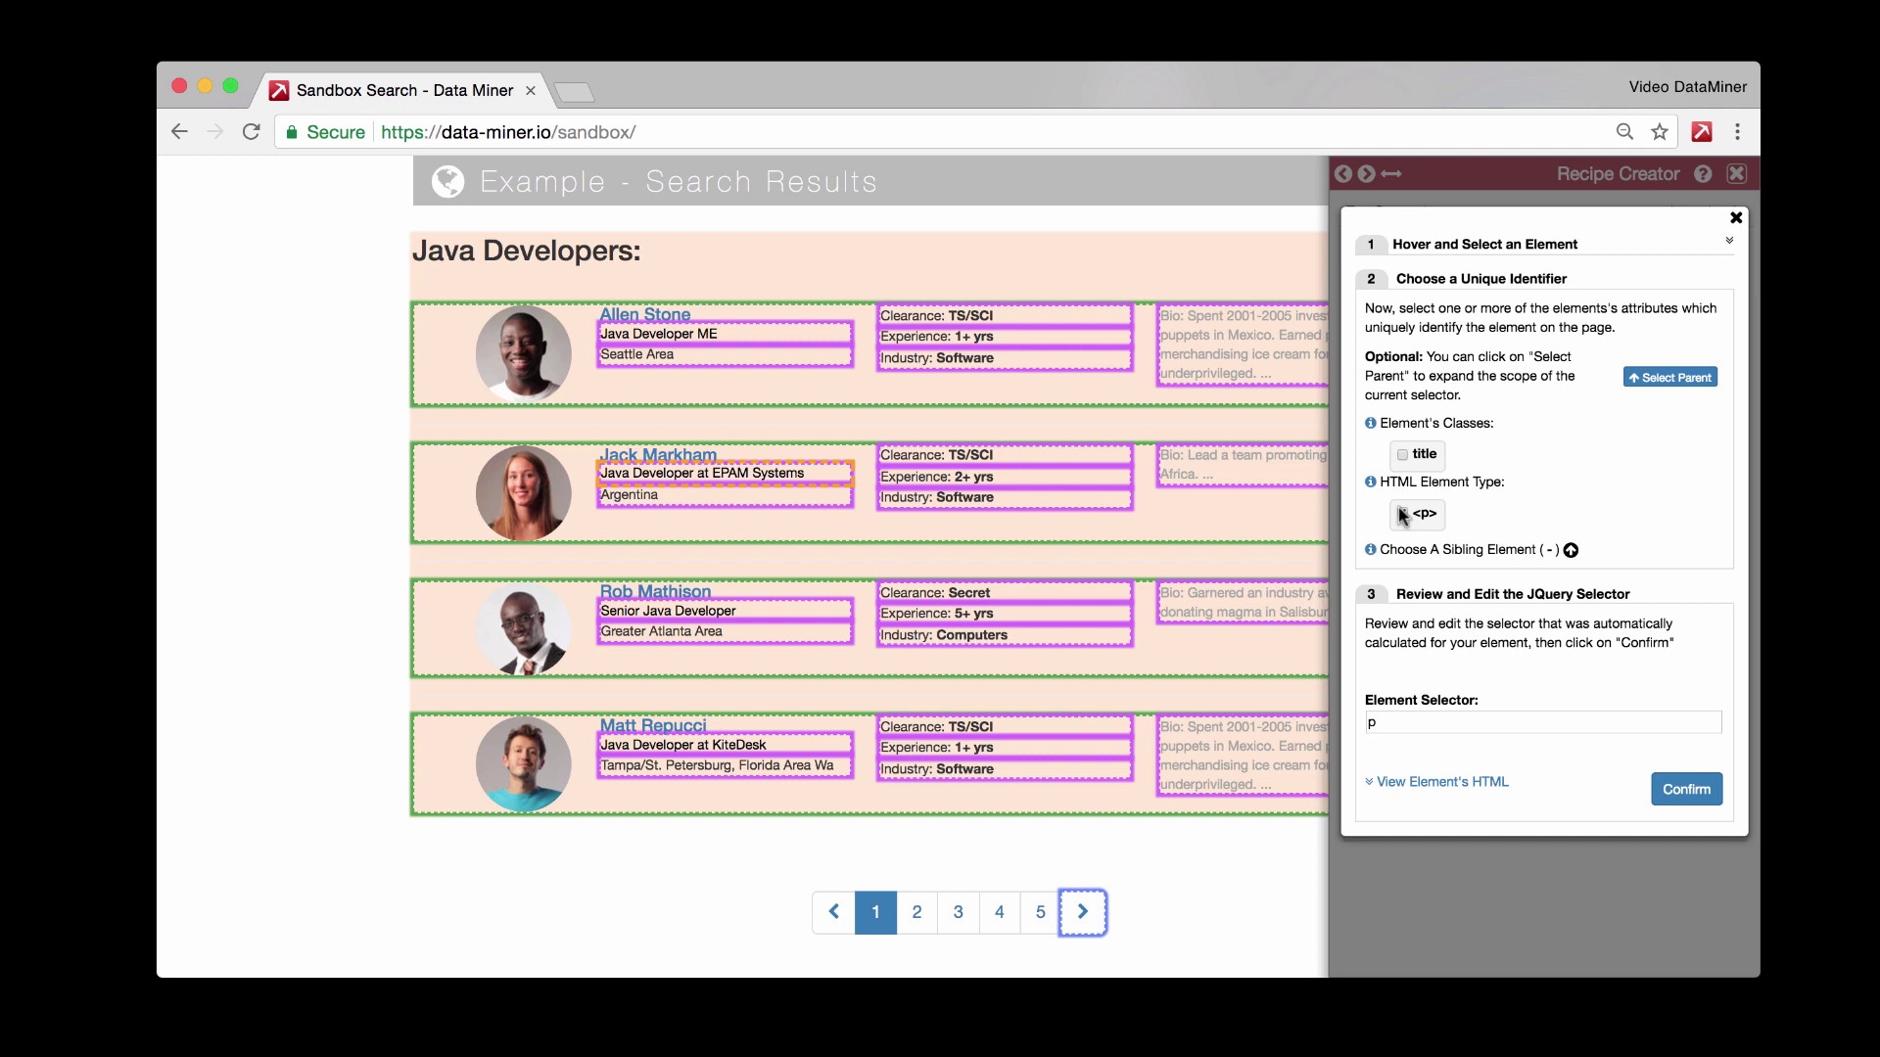
click(1402, 514)
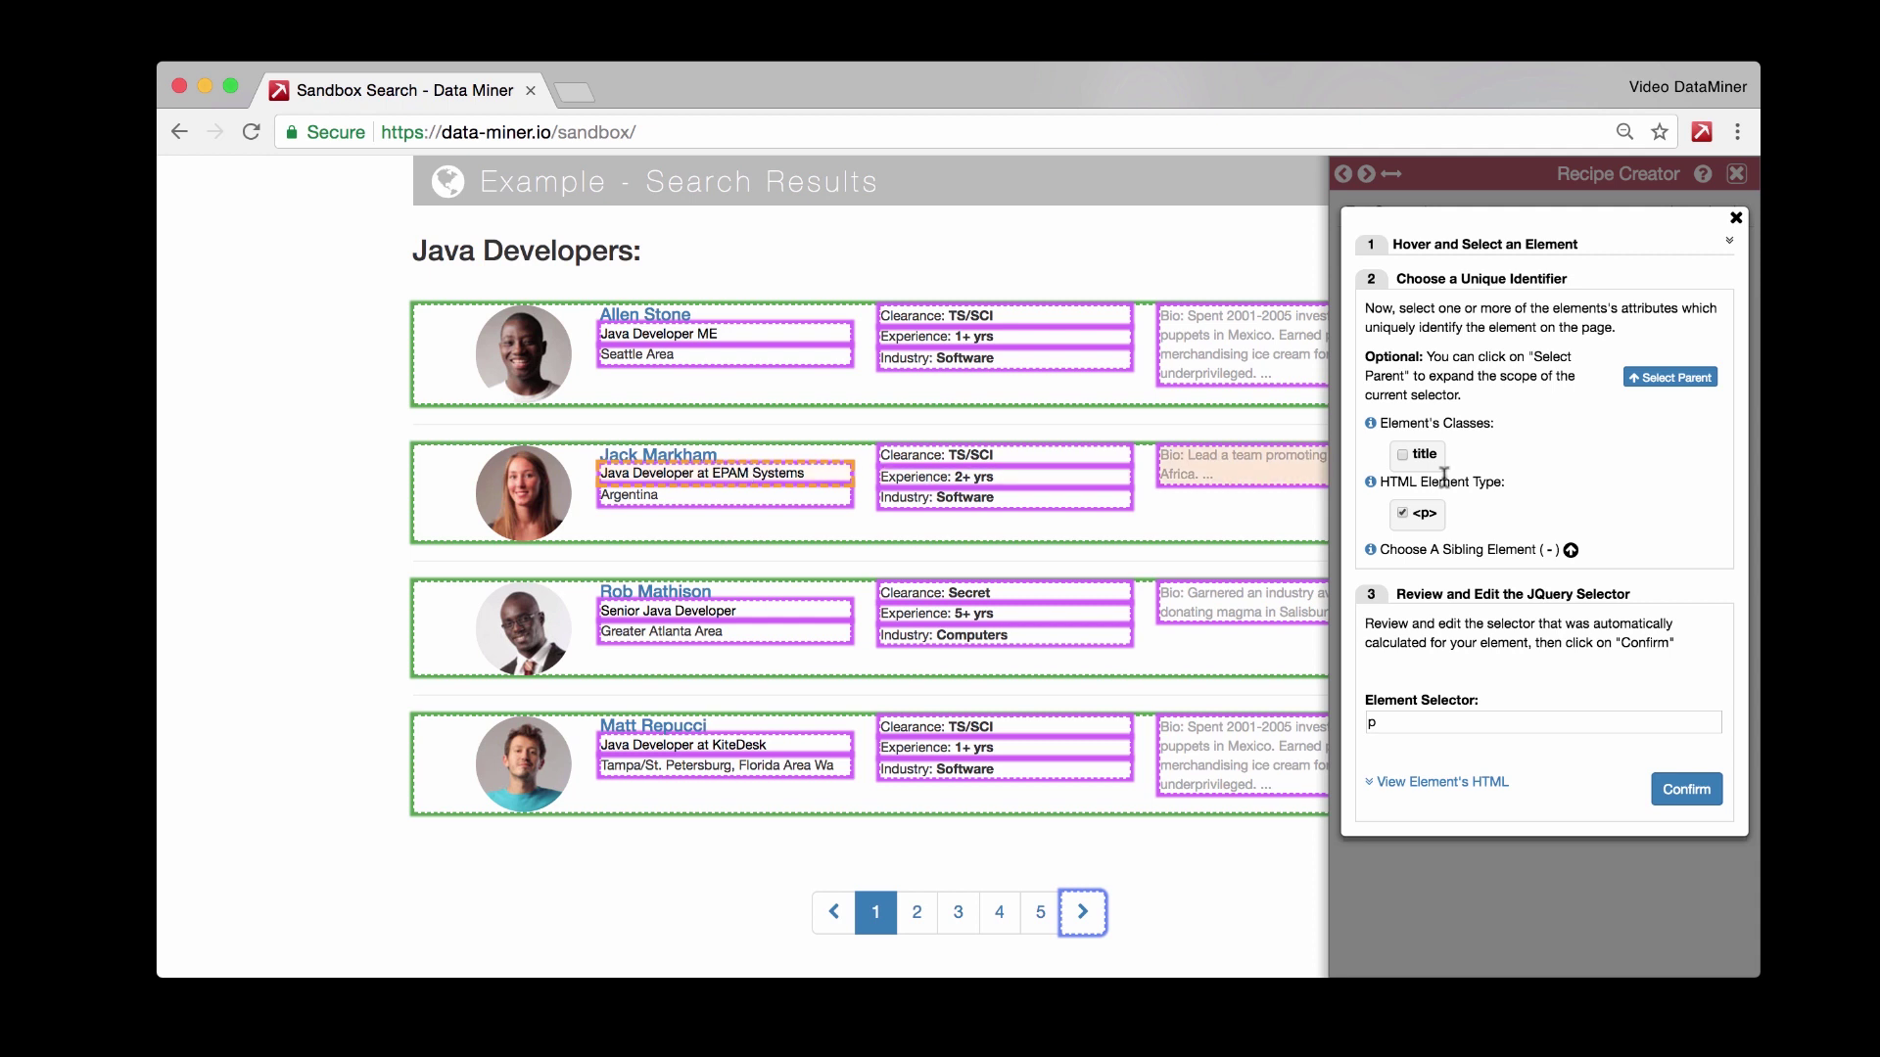
- Replace the <p> identifier with the title class and expand the selection to the parent element
click(1403, 514)
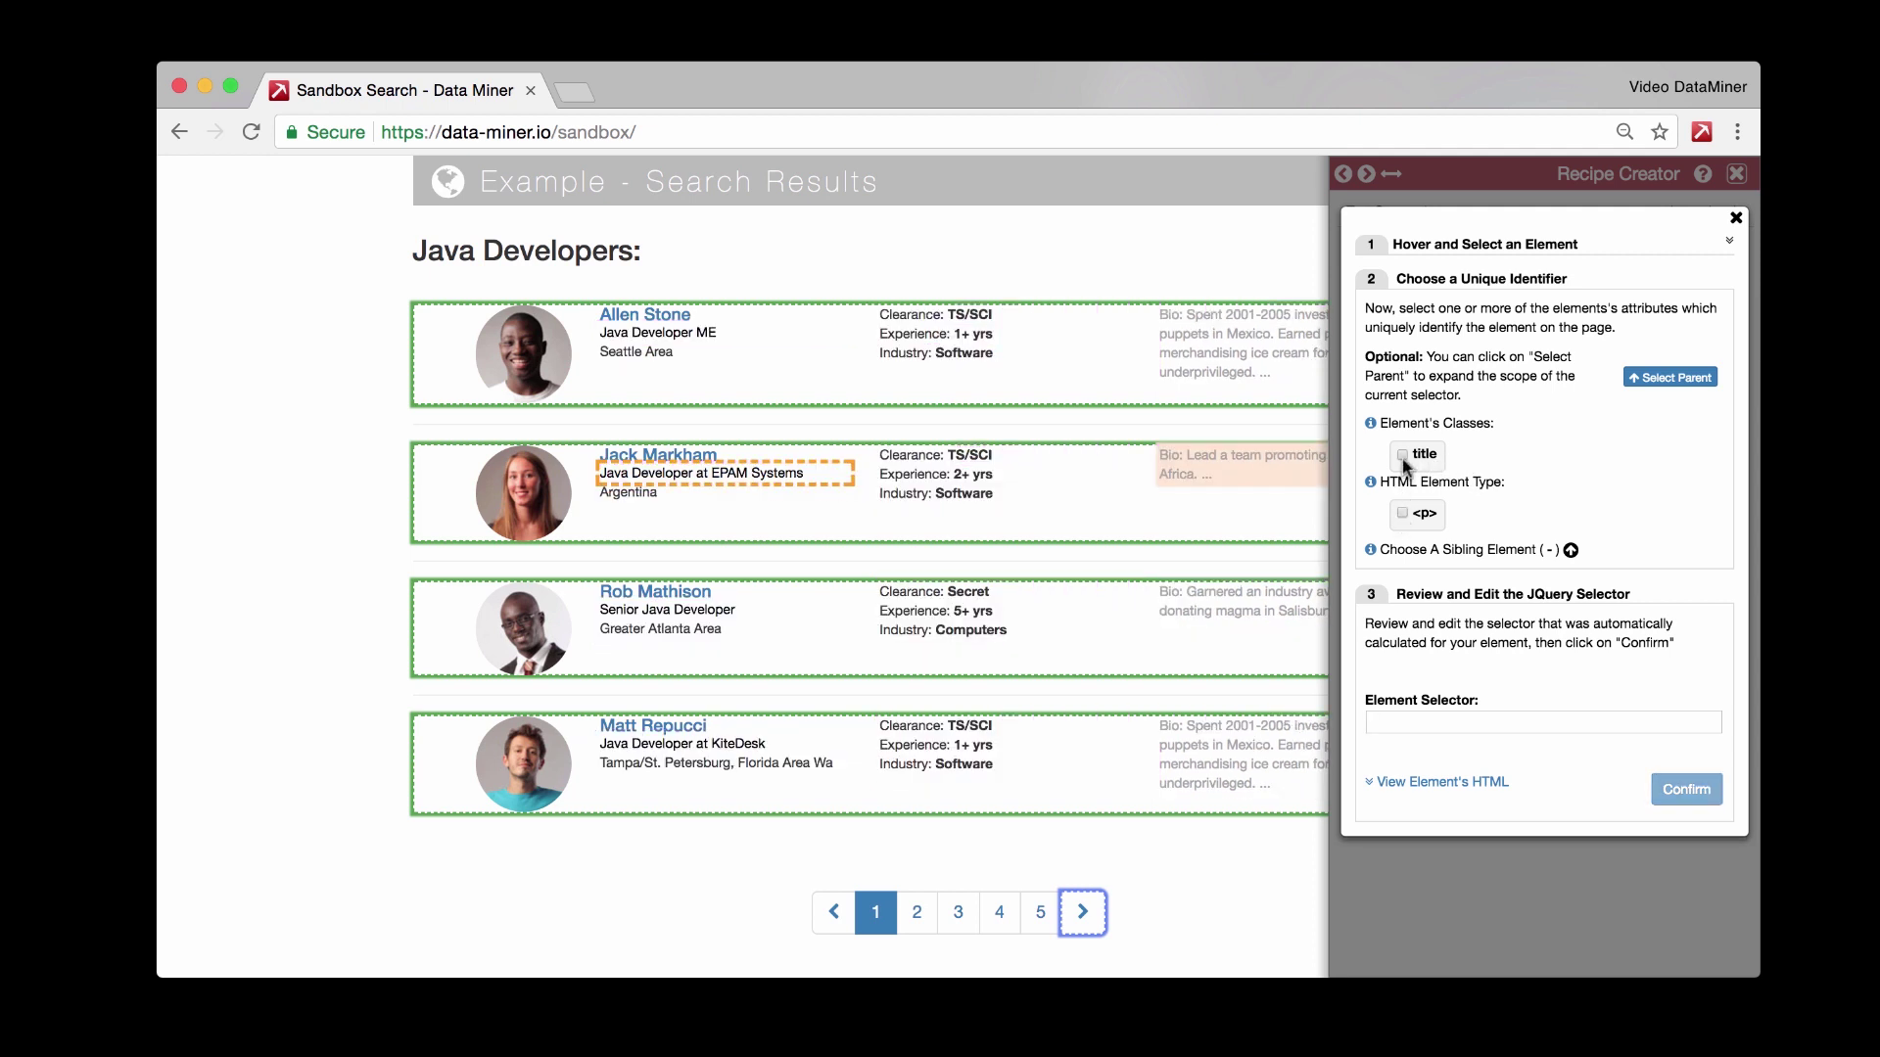
click(1403, 456)
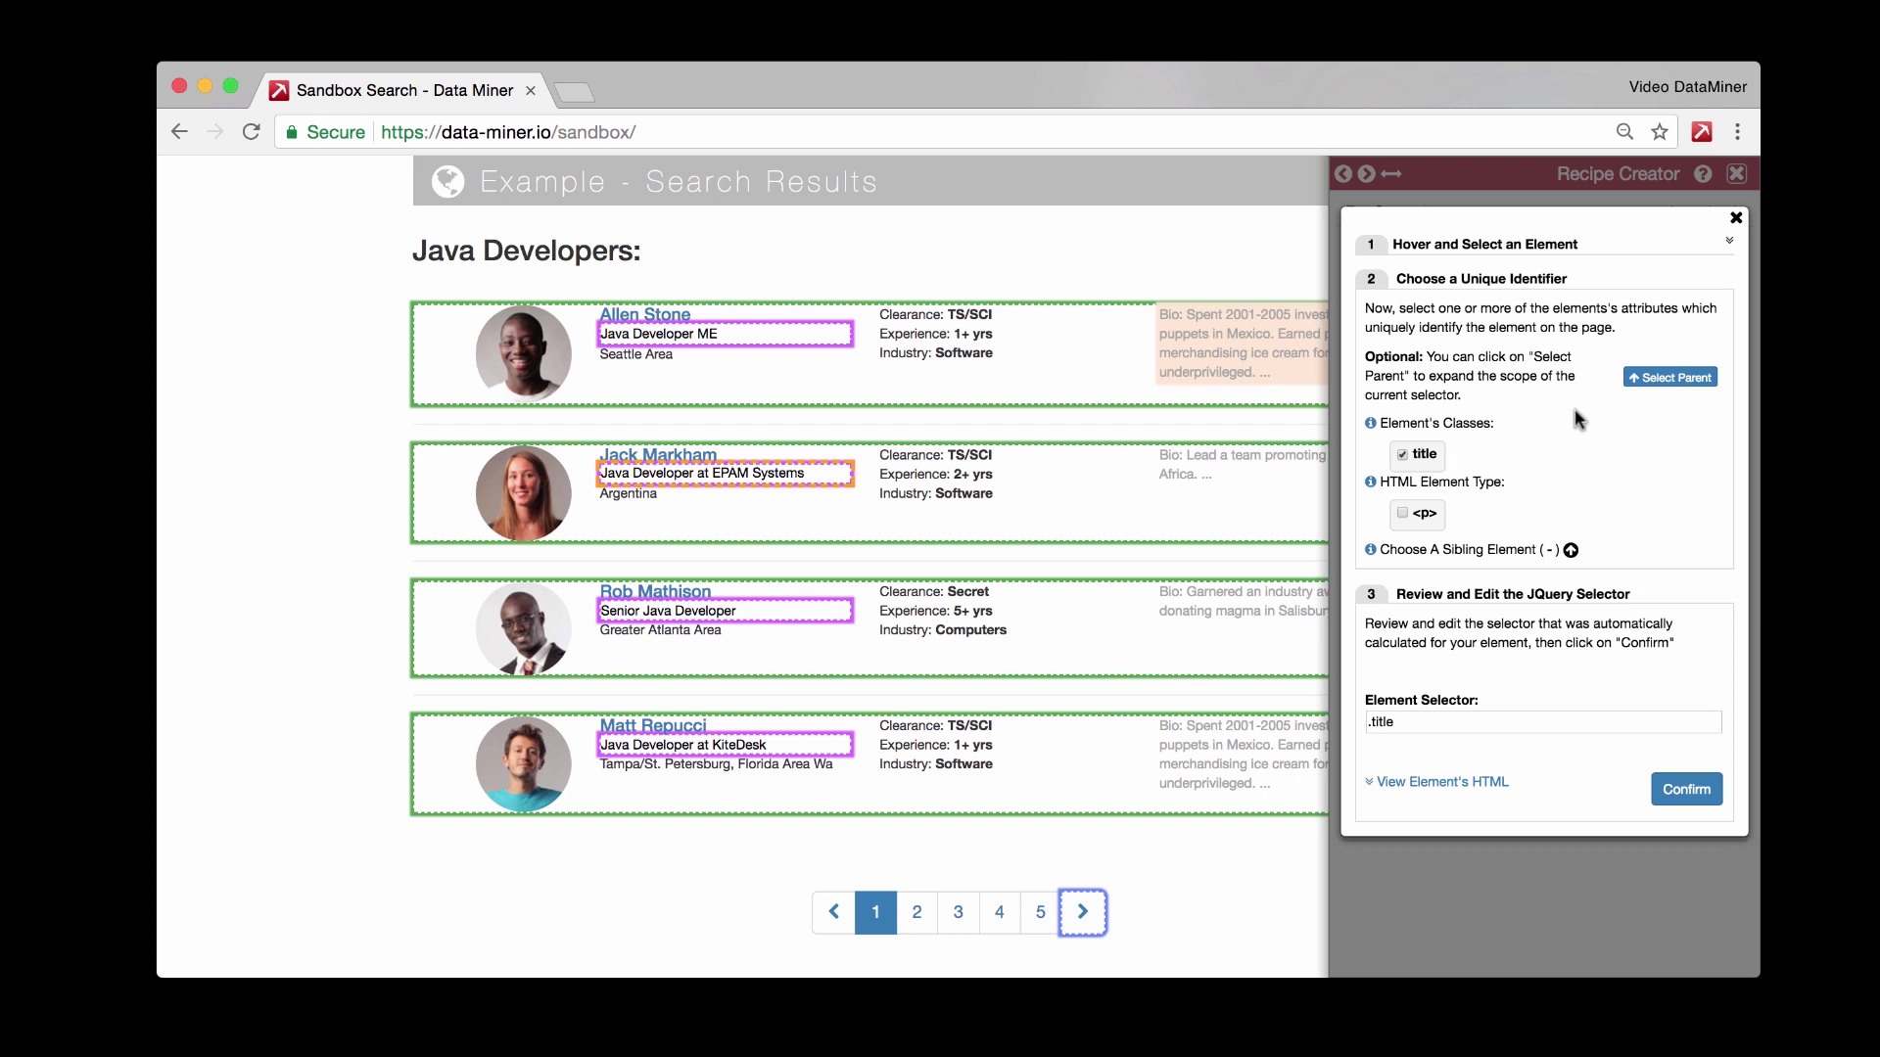
click(1672, 379)
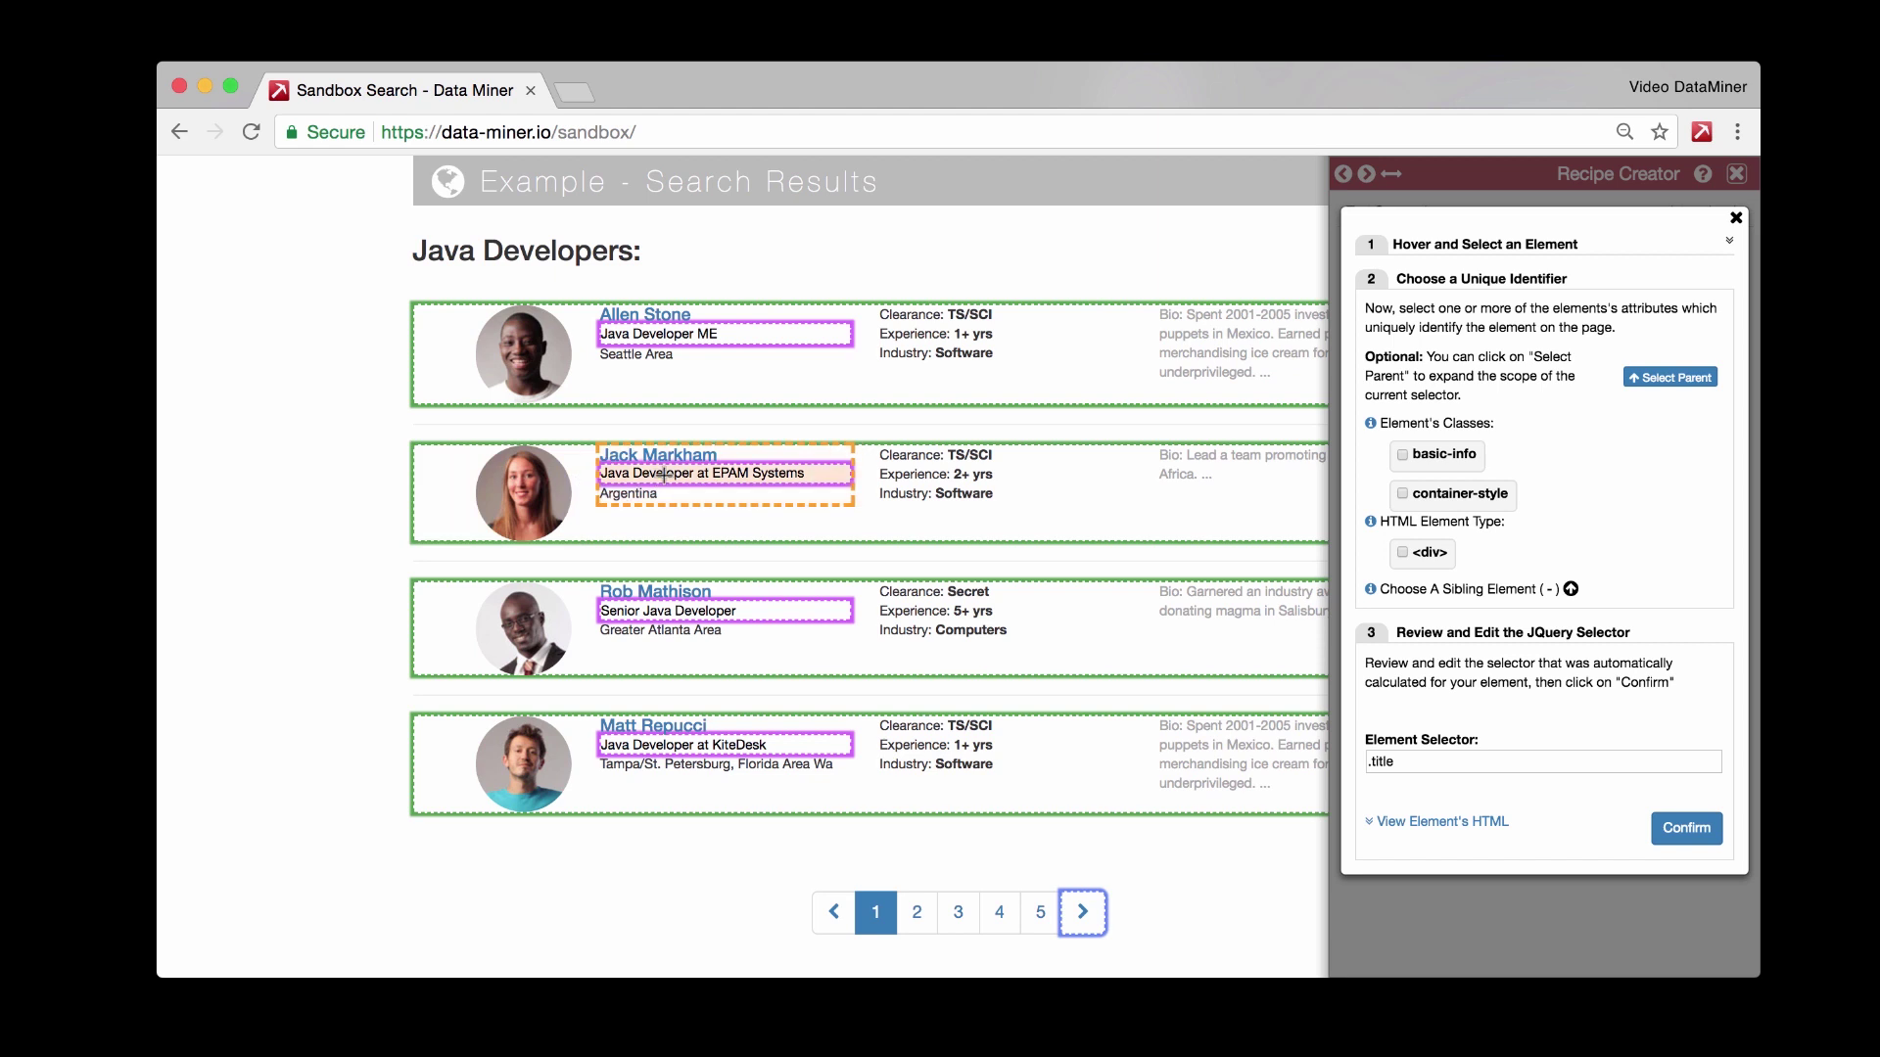
- Match the job title line by the <p> element type and raise the sibling element index to 5
click(1405, 514)
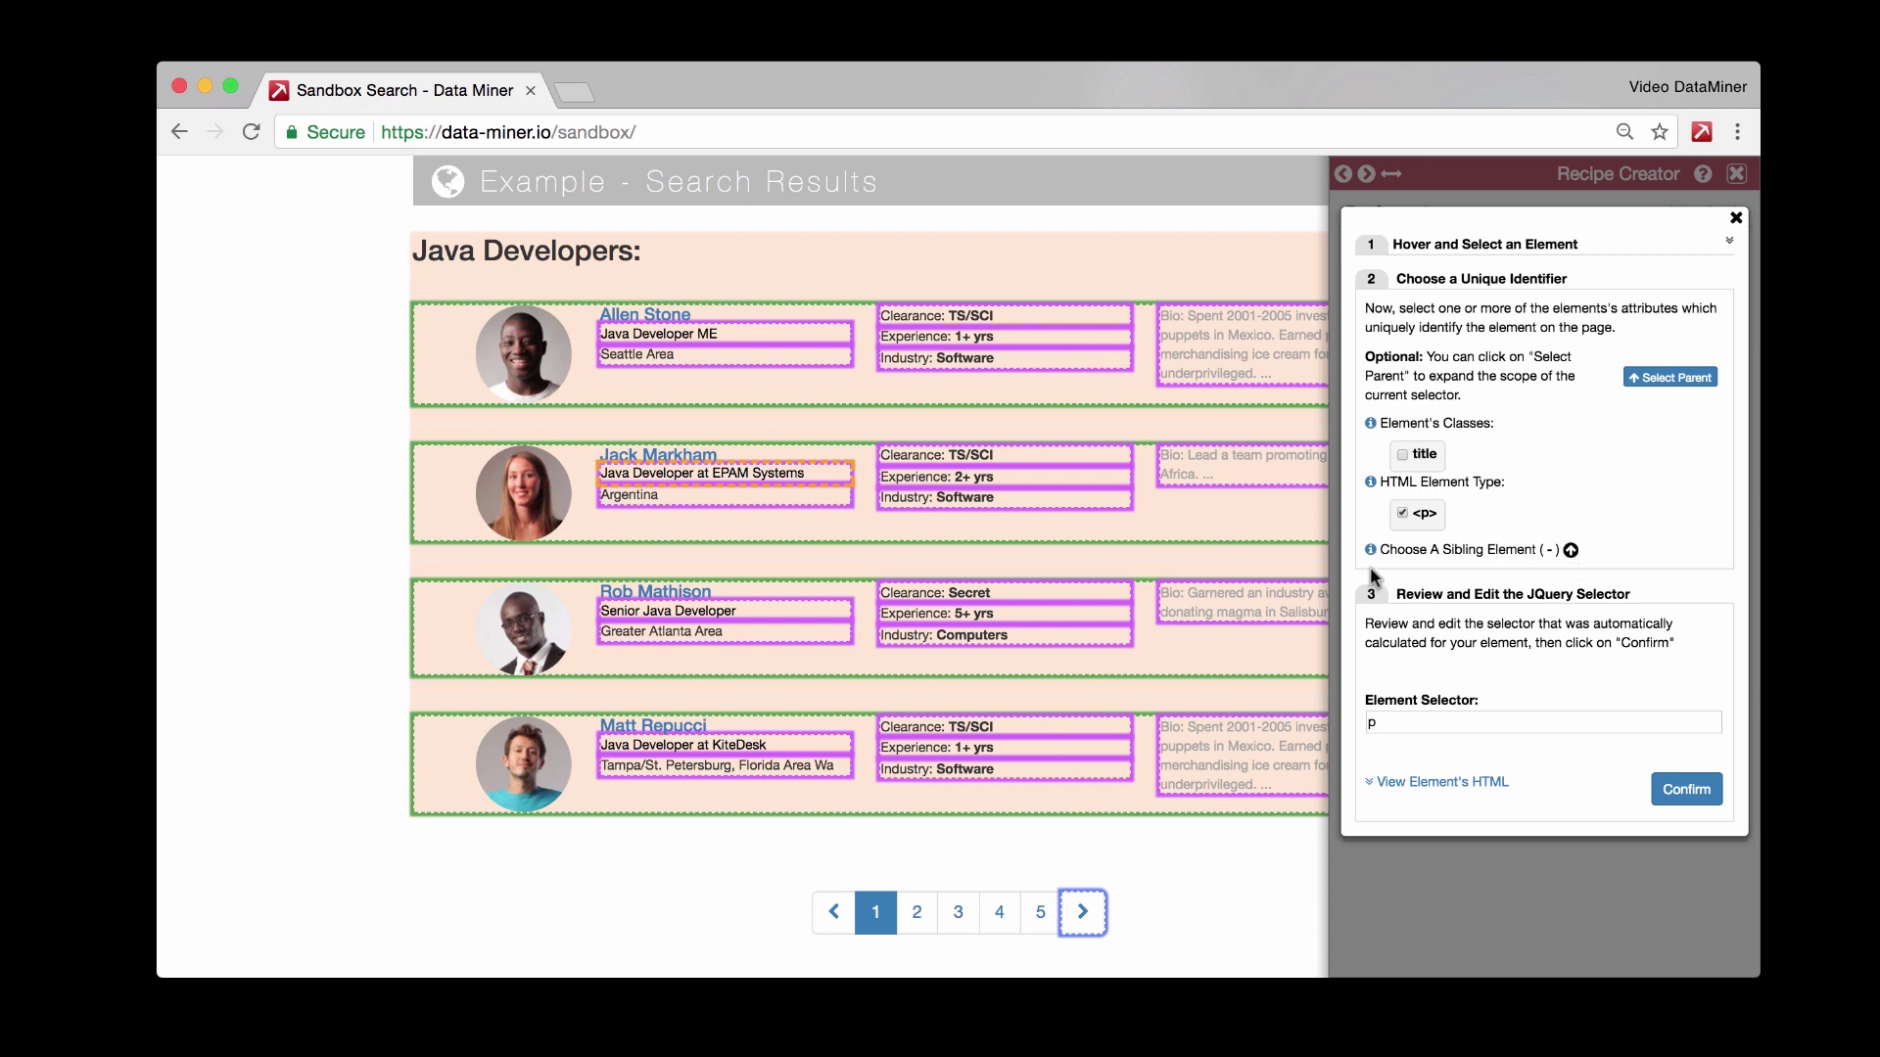
drag(1377, 550, 1602, 551)
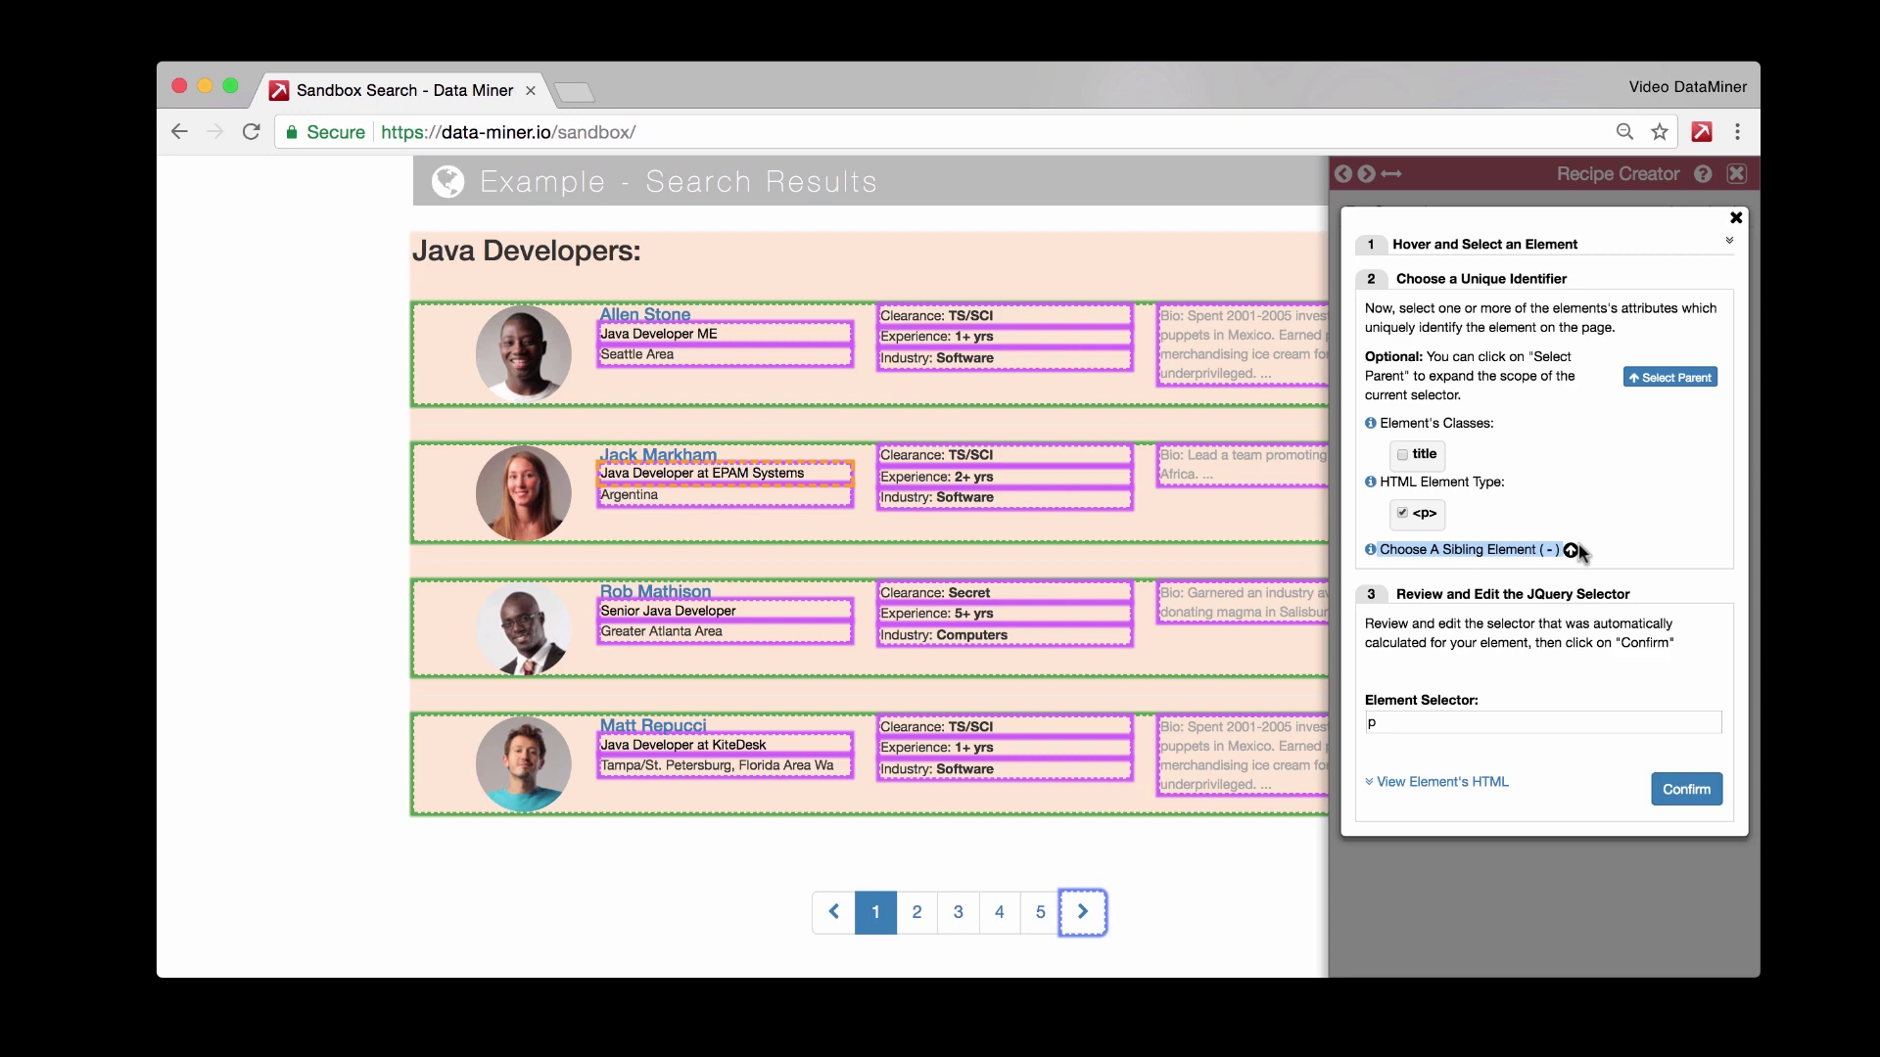
click(1456, 522)
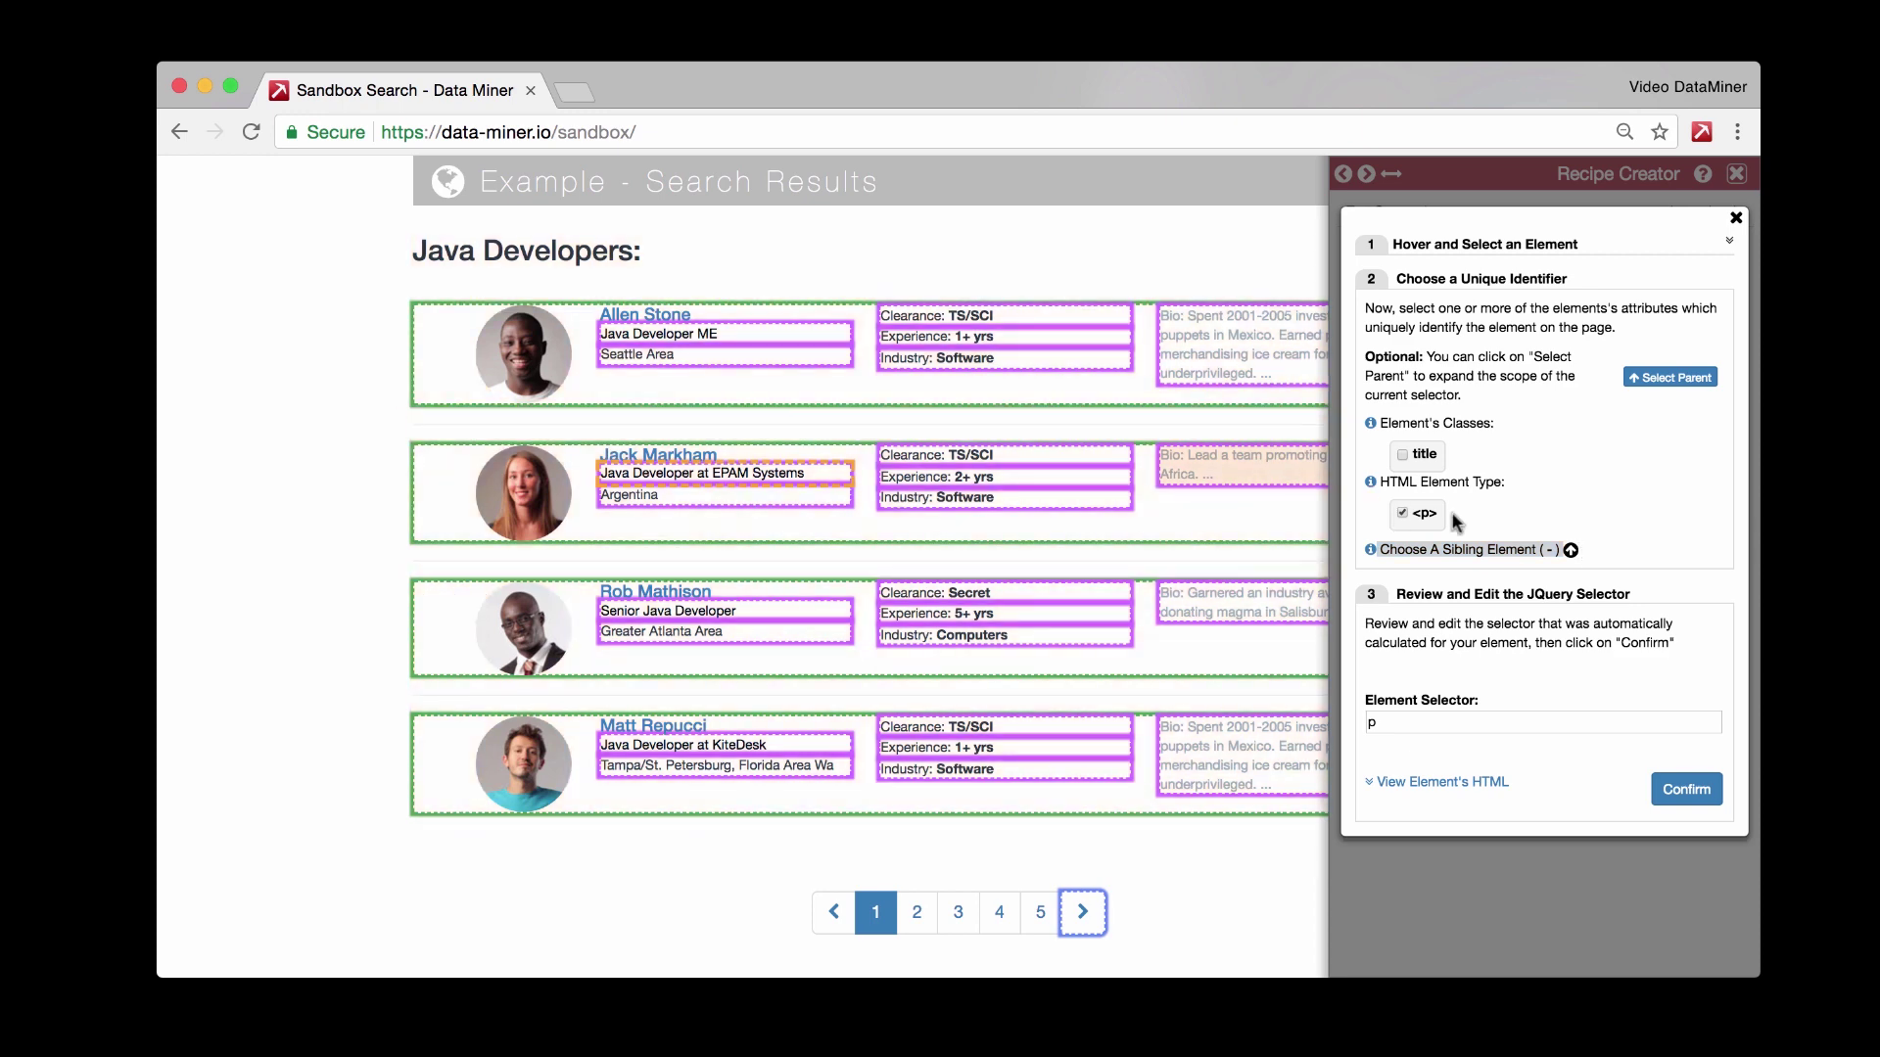
click(1593, 554)
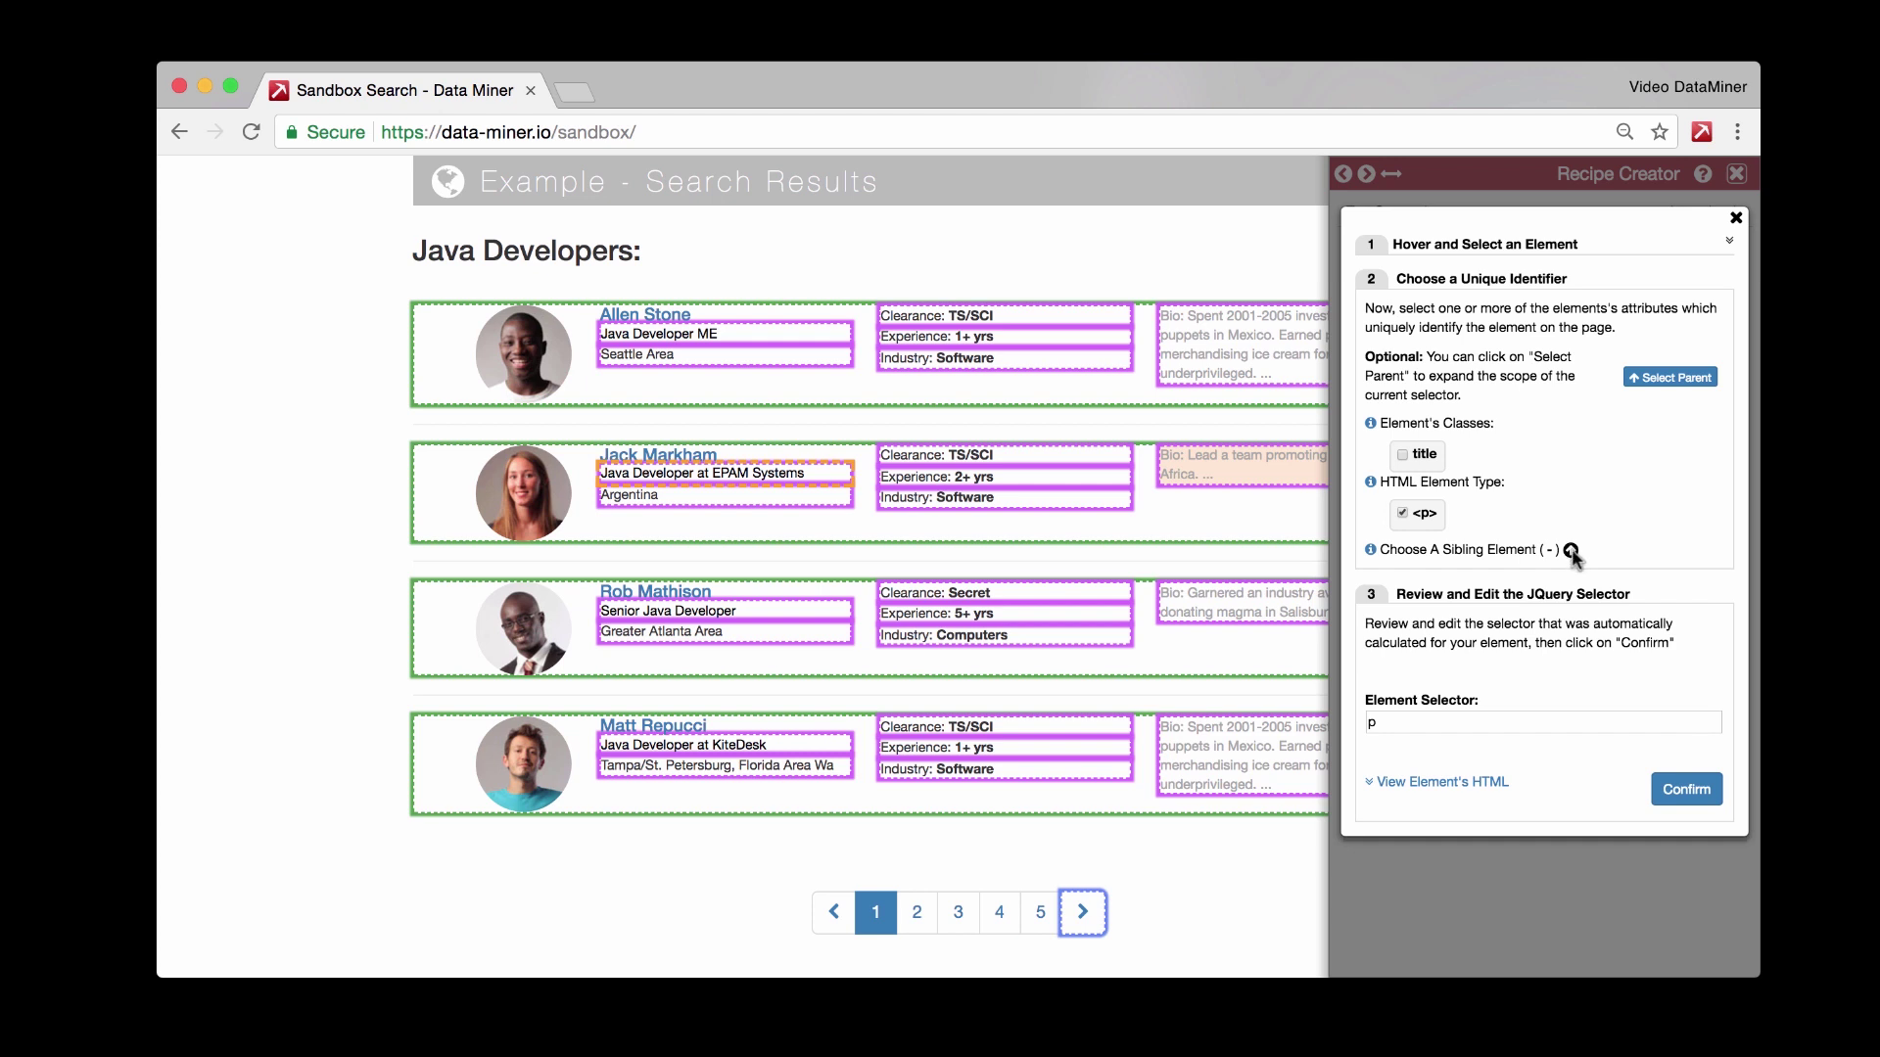
click(1571, 552)
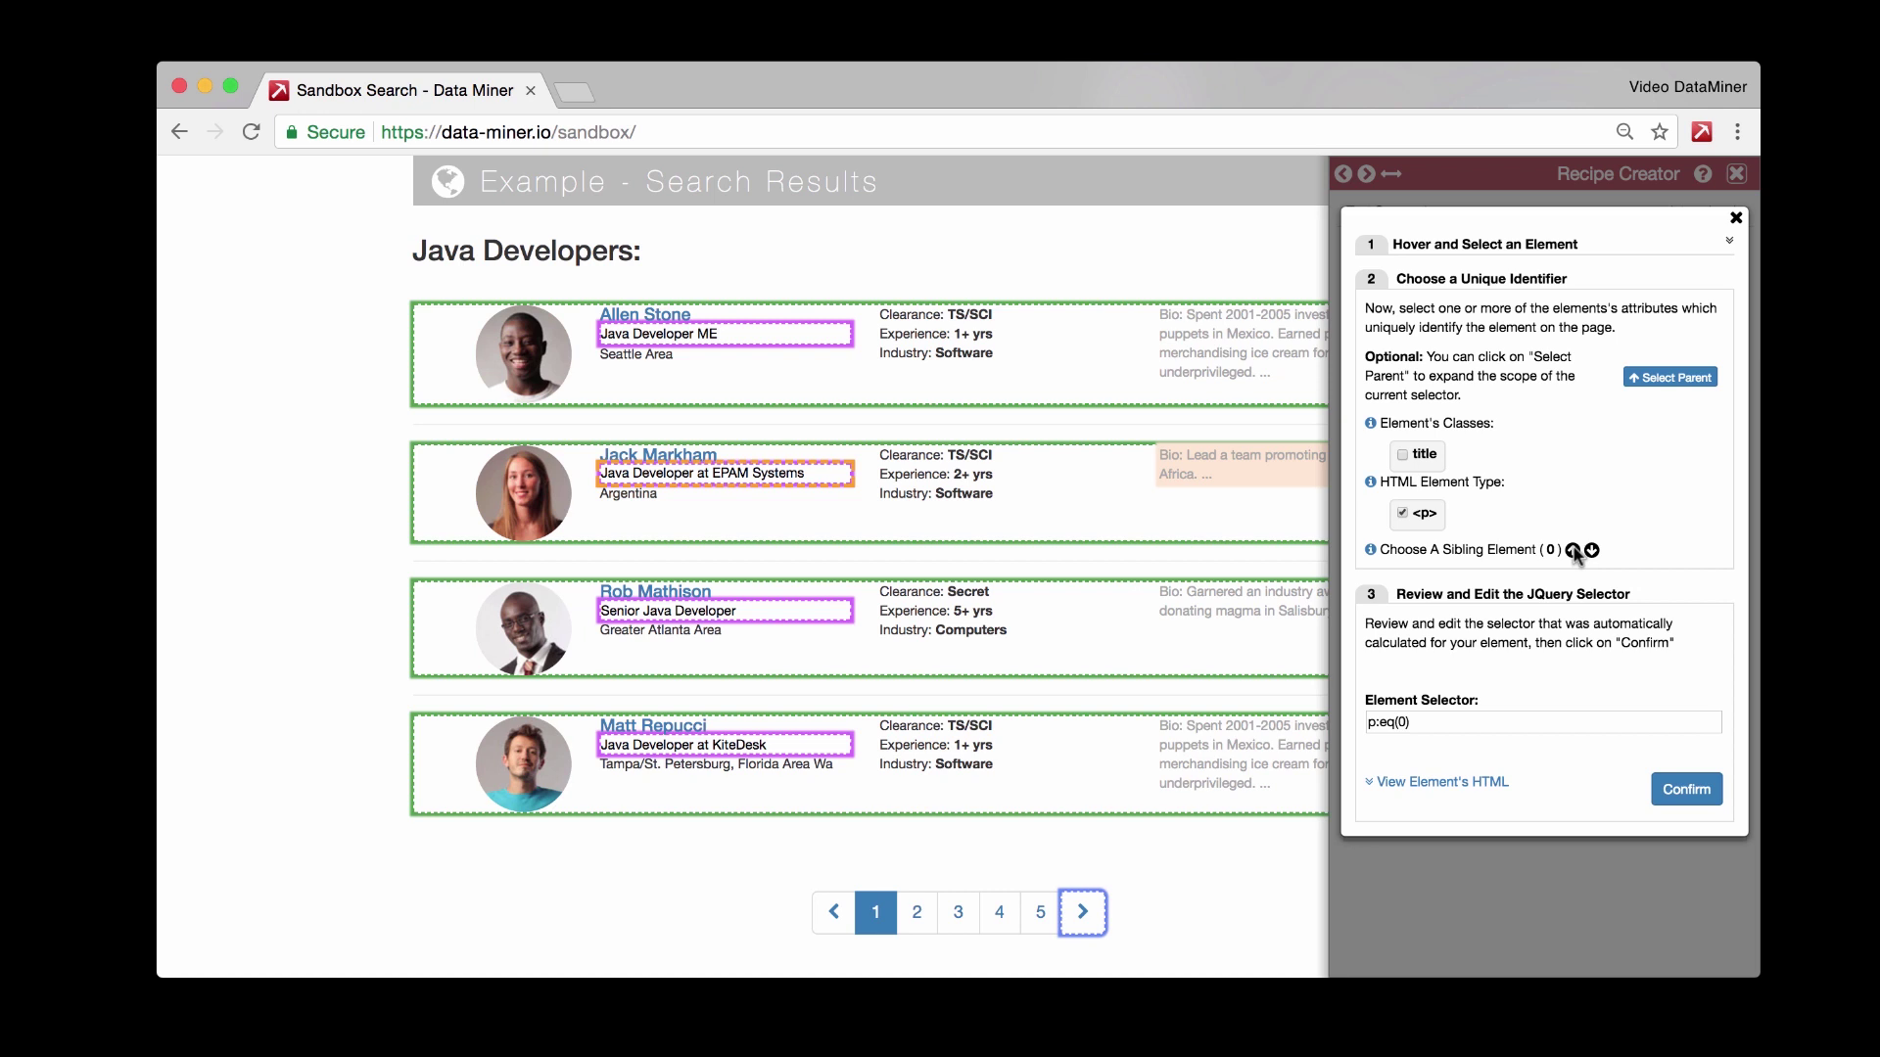
click(1573, 552)
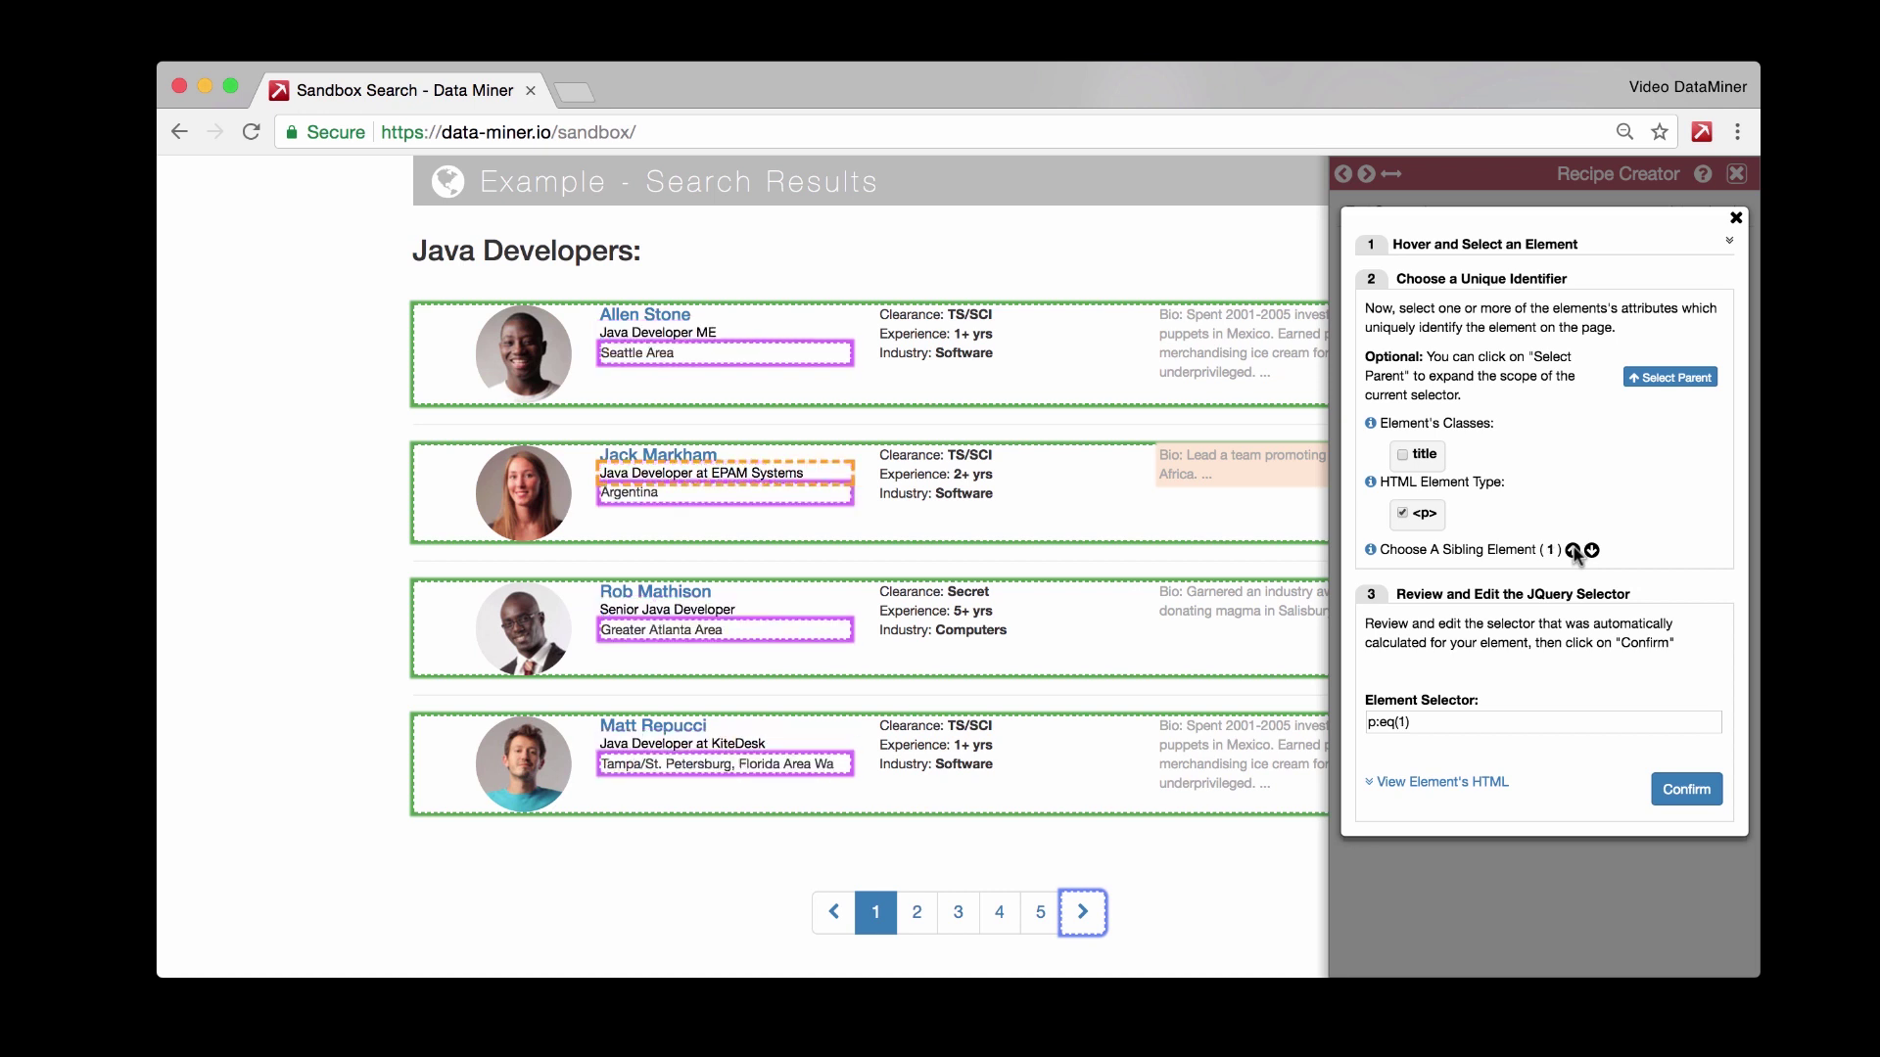
click(1573, 552)
click(1573, 553)
click(1573, 552)
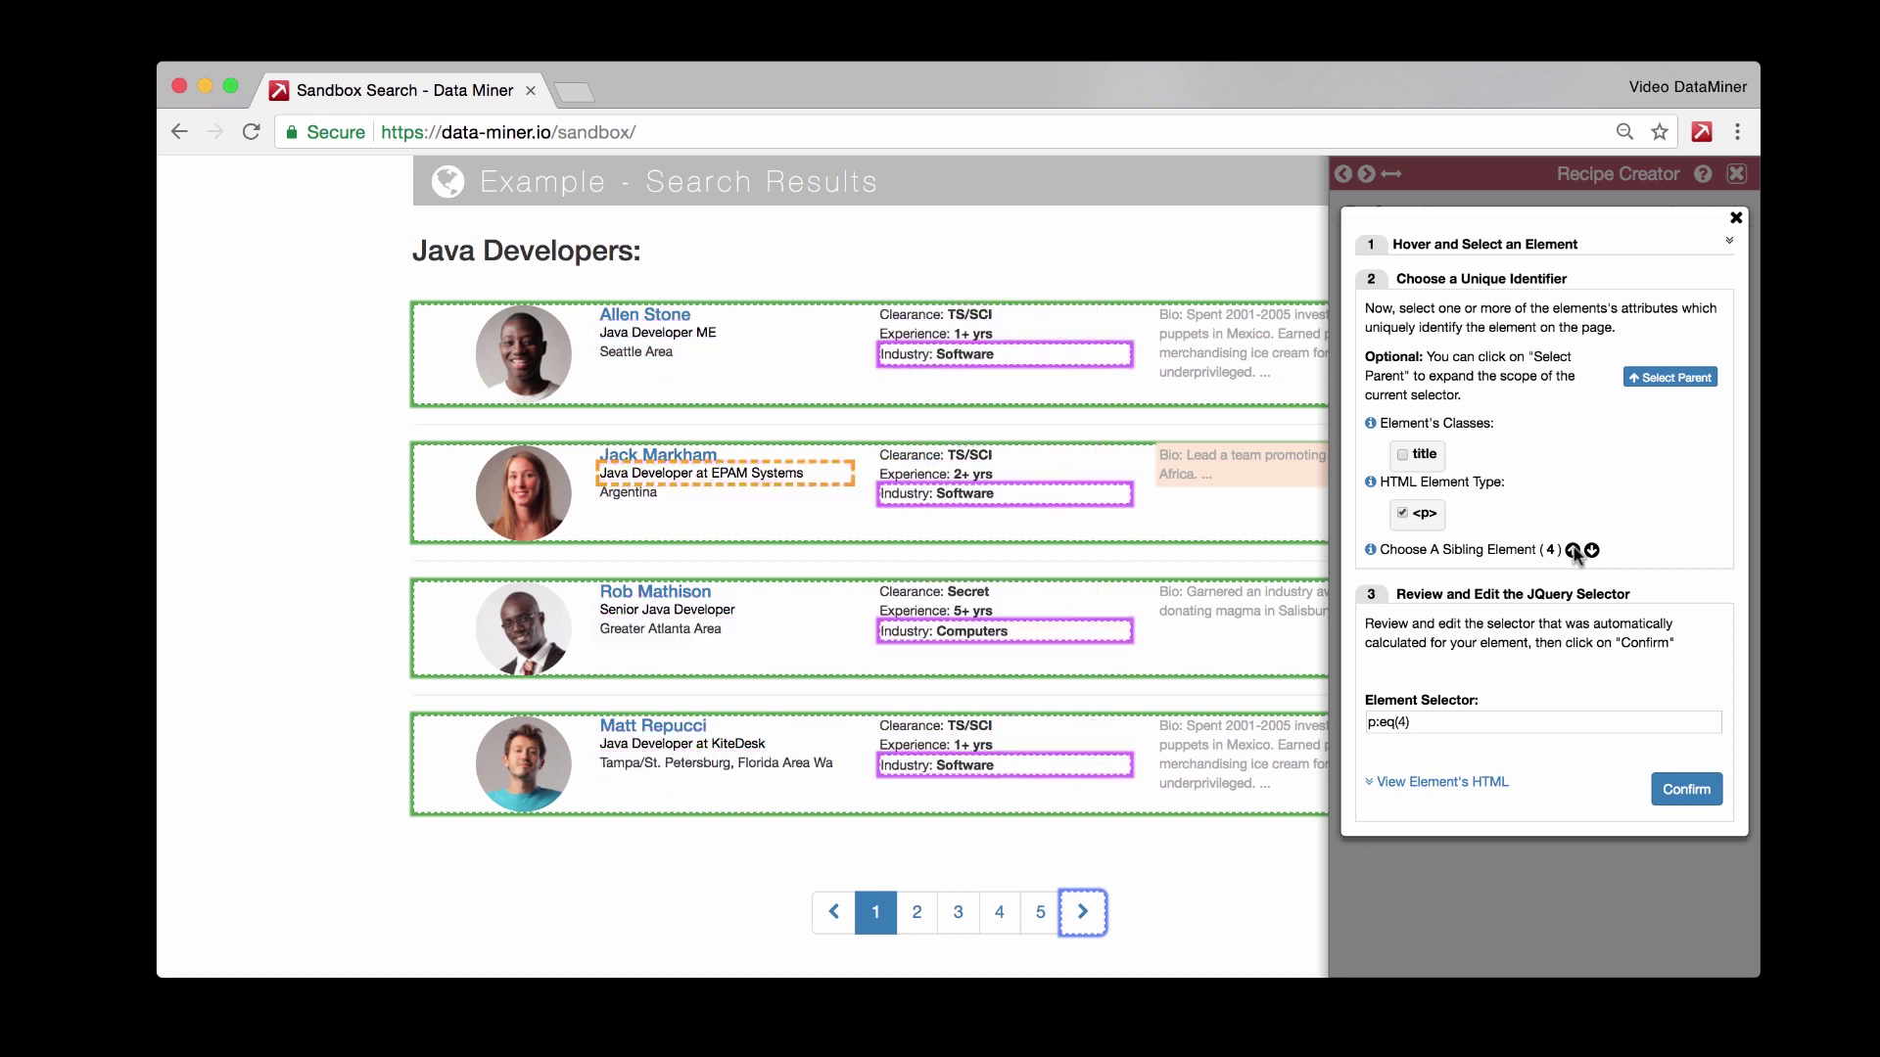
click(1573, 552)
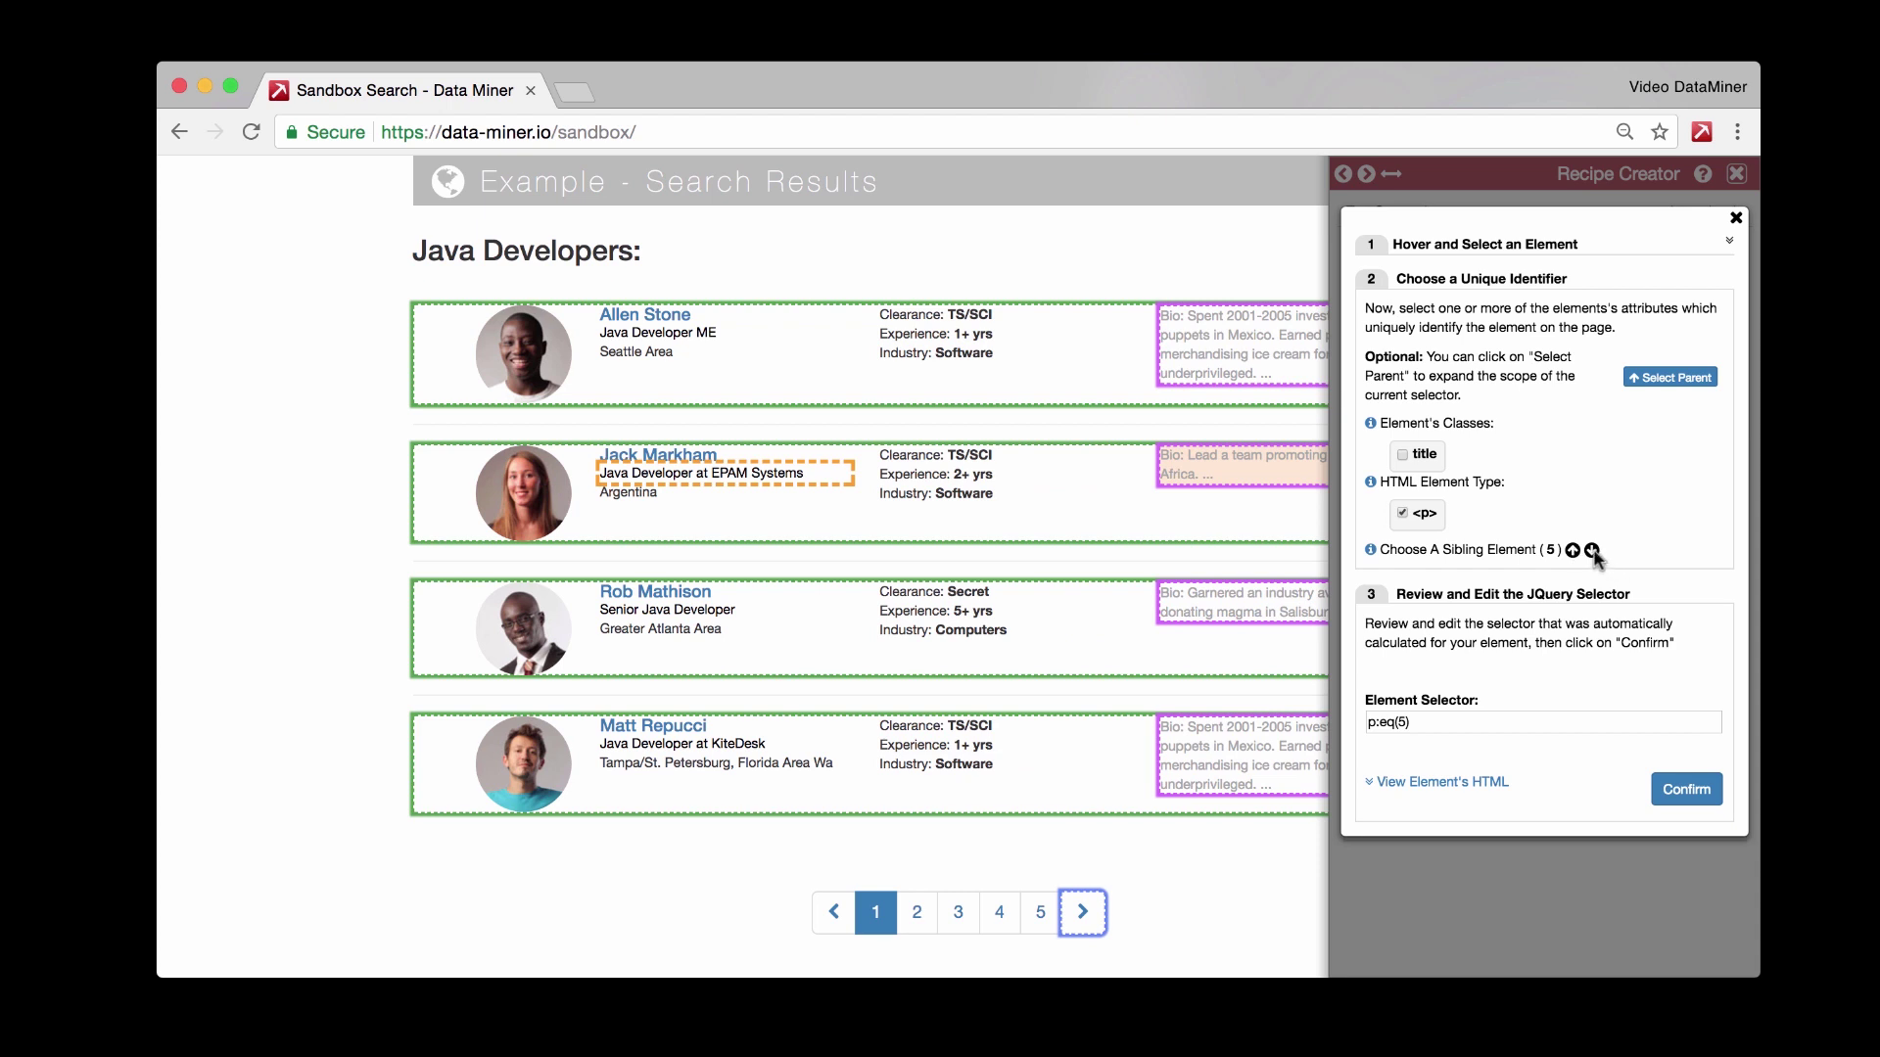
- Lower the sibling element index to 1 so the selector targets the location lines
click(1592, 551)
click(1592, 551)
click(1592, 551)
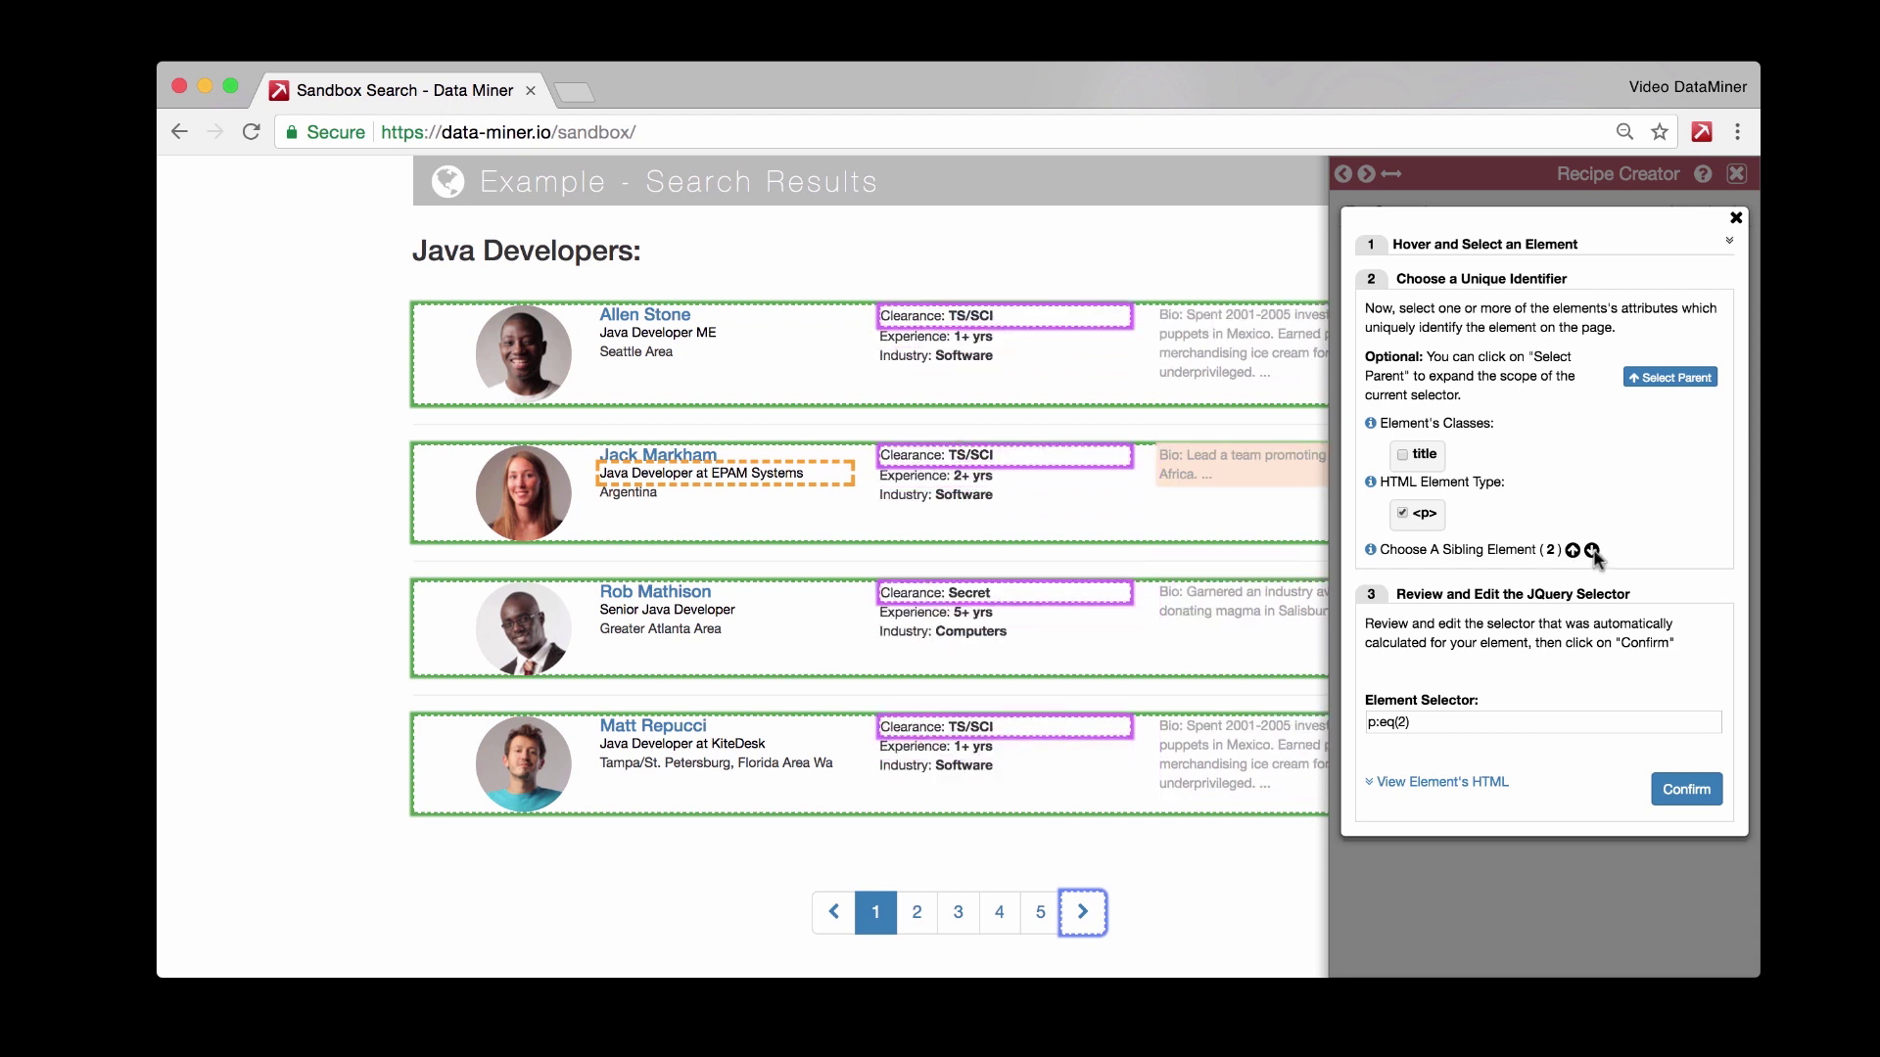
click(1592, 552)
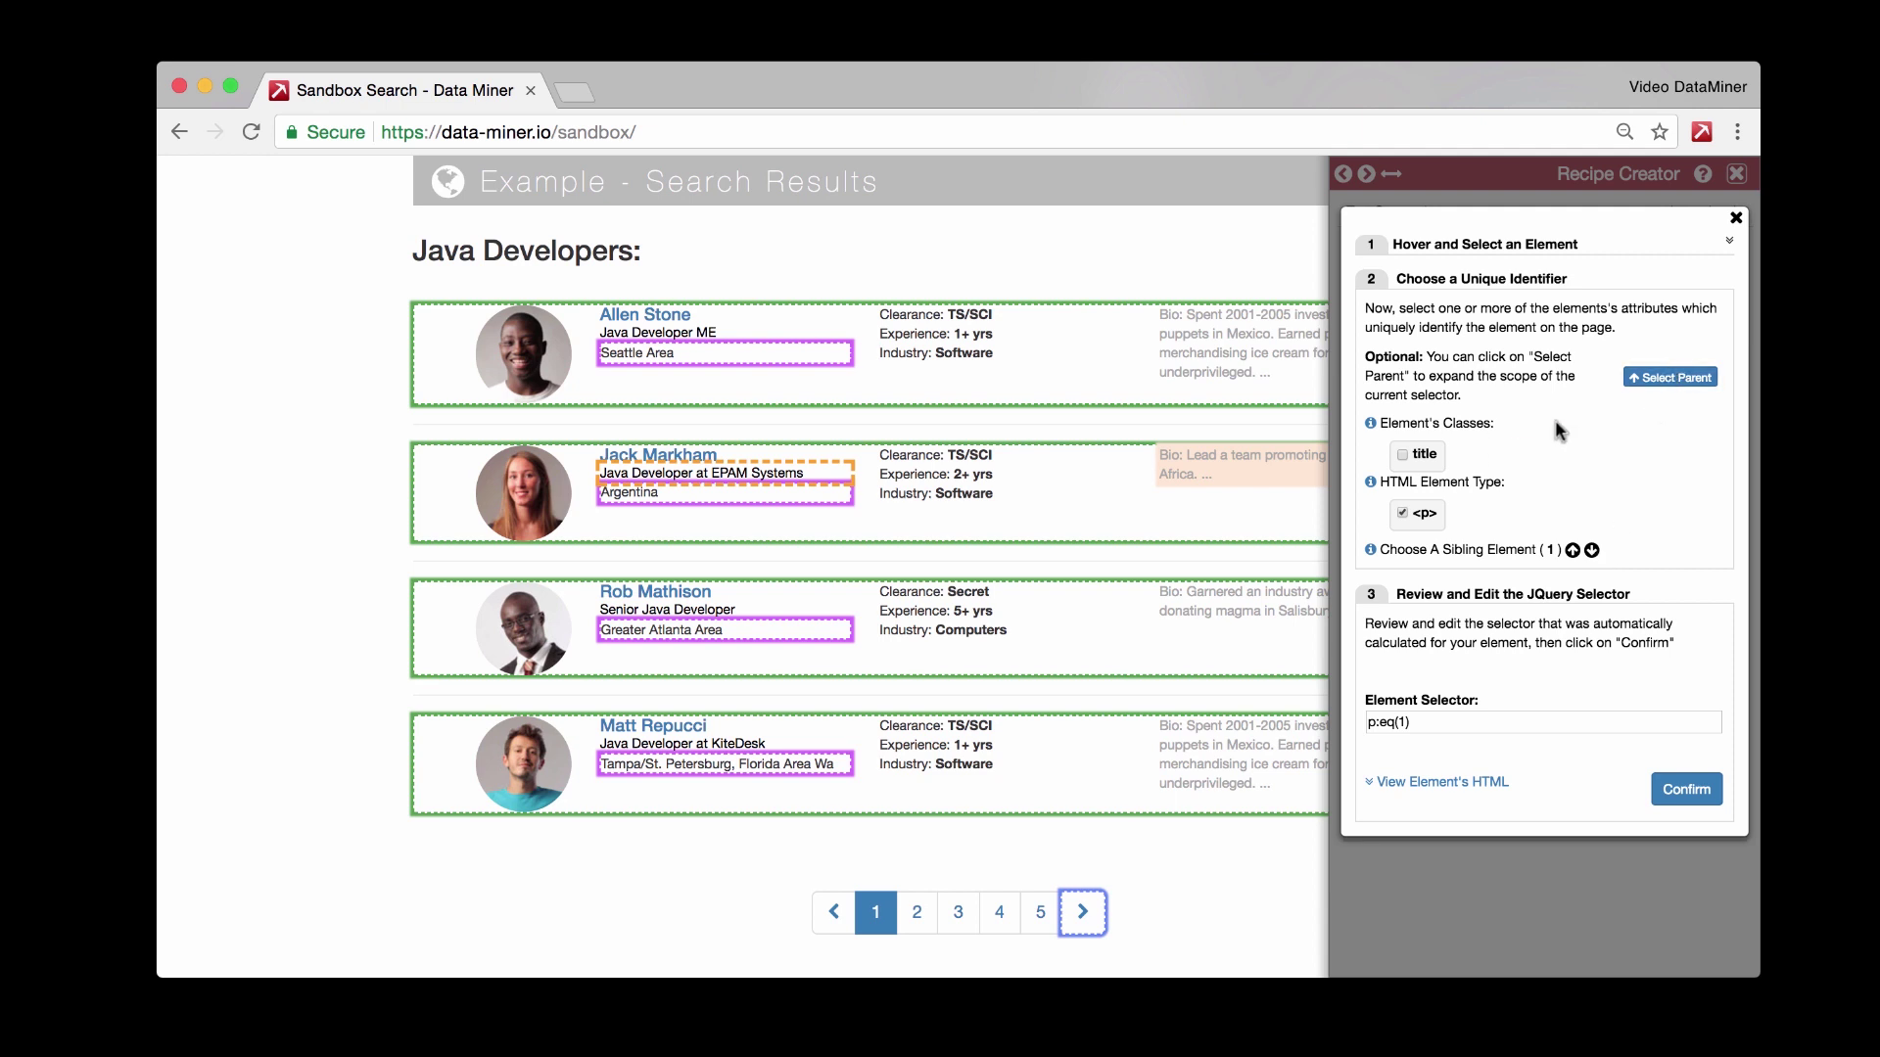
- Expand the selection through successive parent elements up to the div with the row class
click(1672, 378)
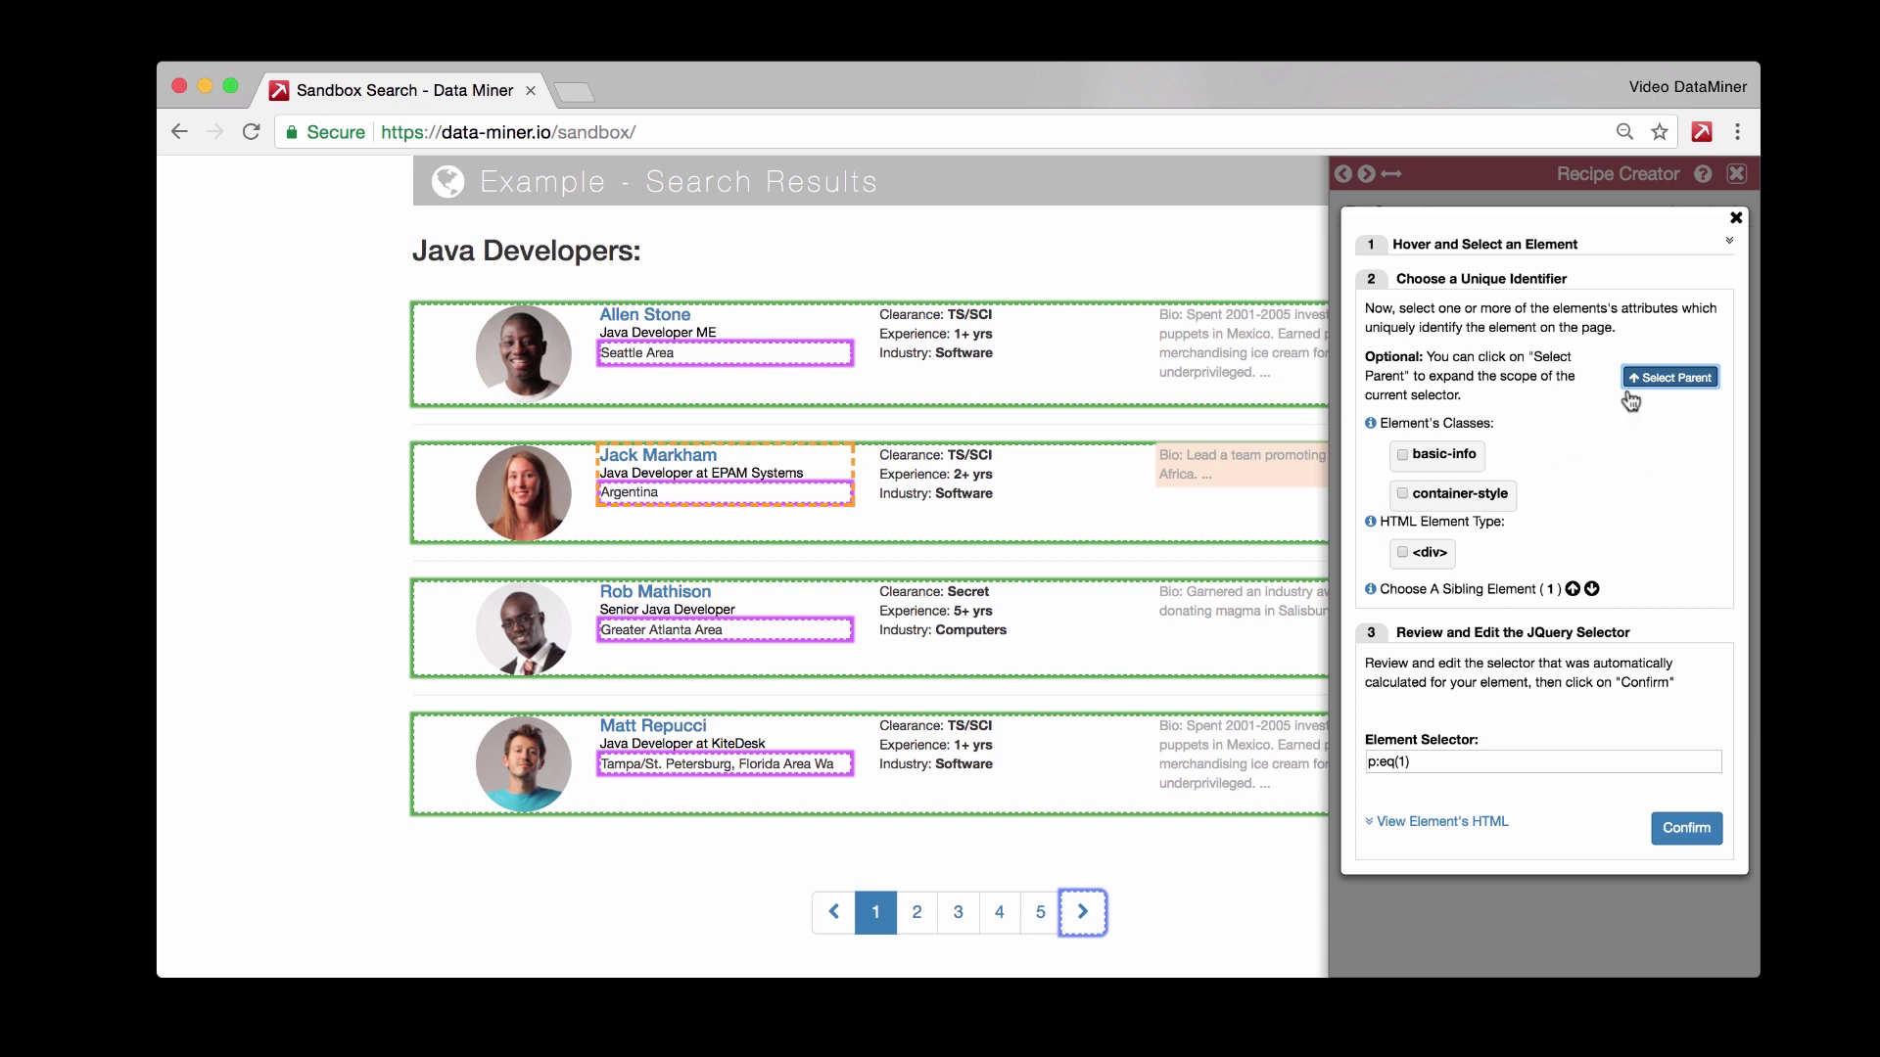
click(1670, 381)
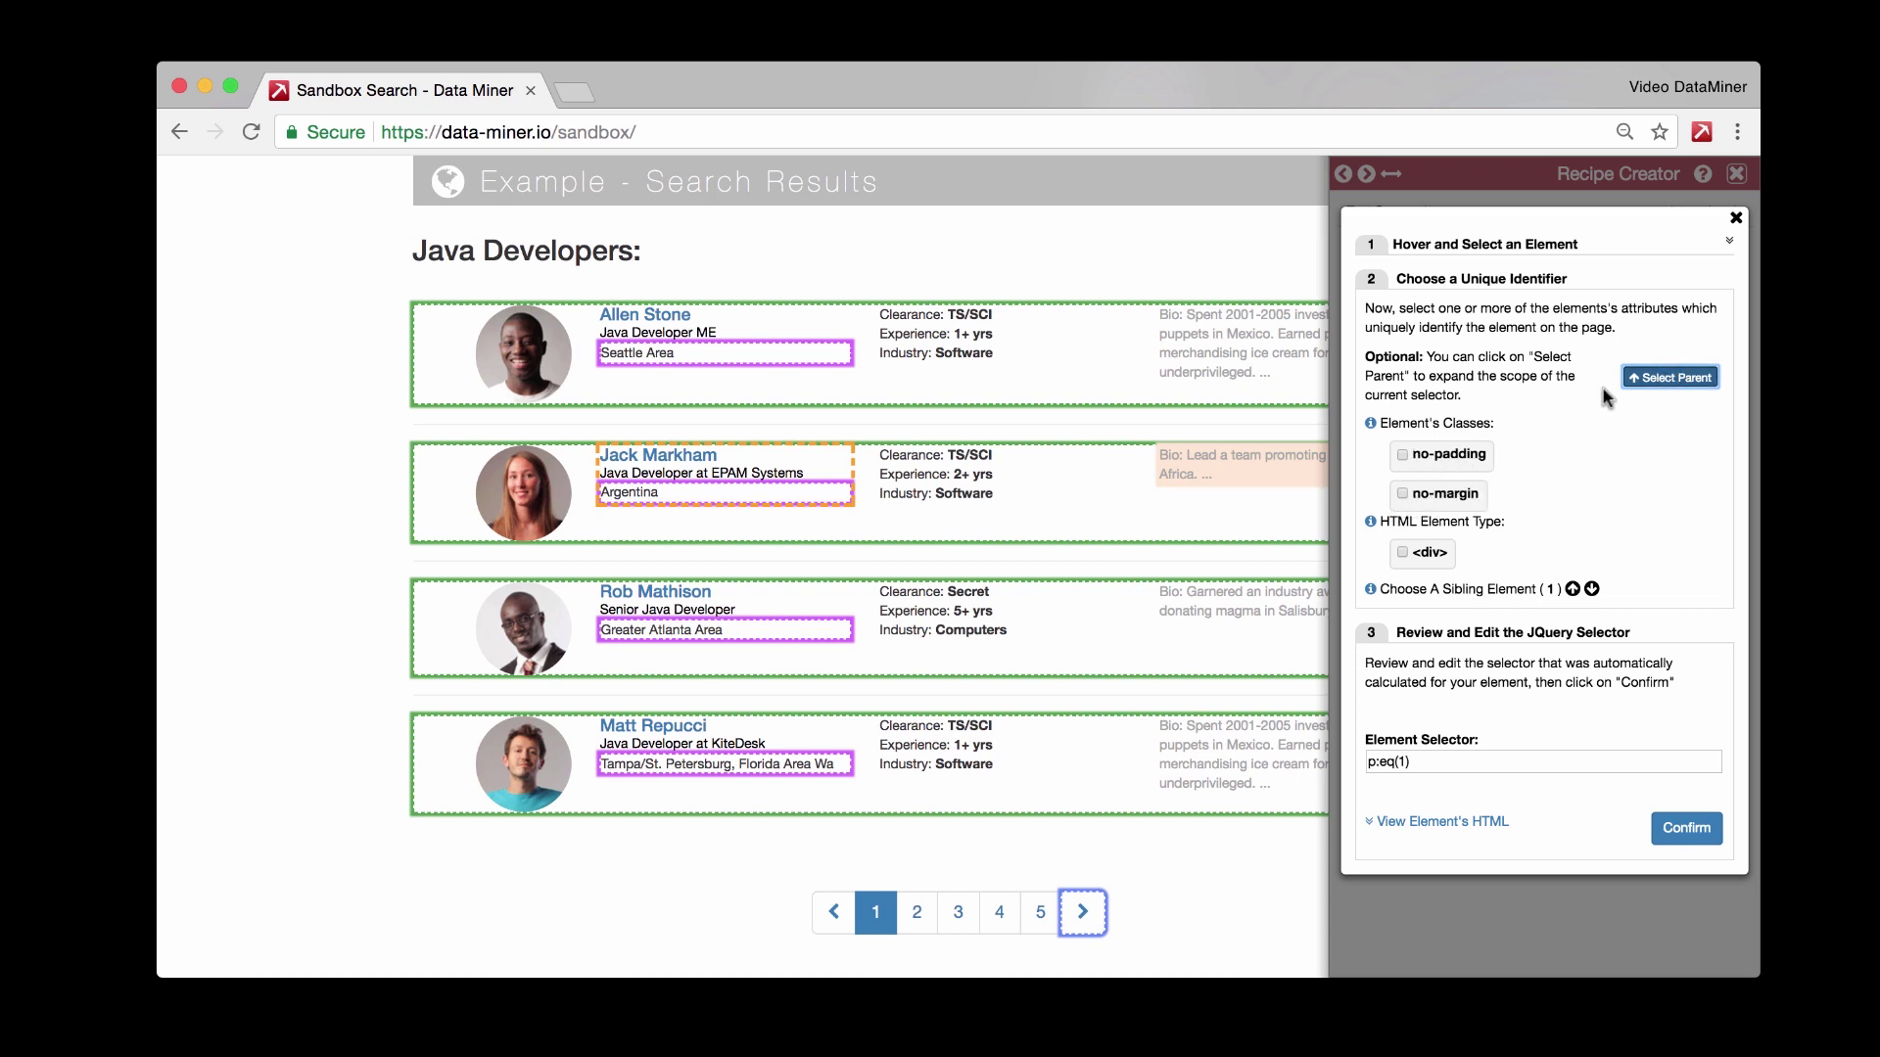
click(1633, 382)
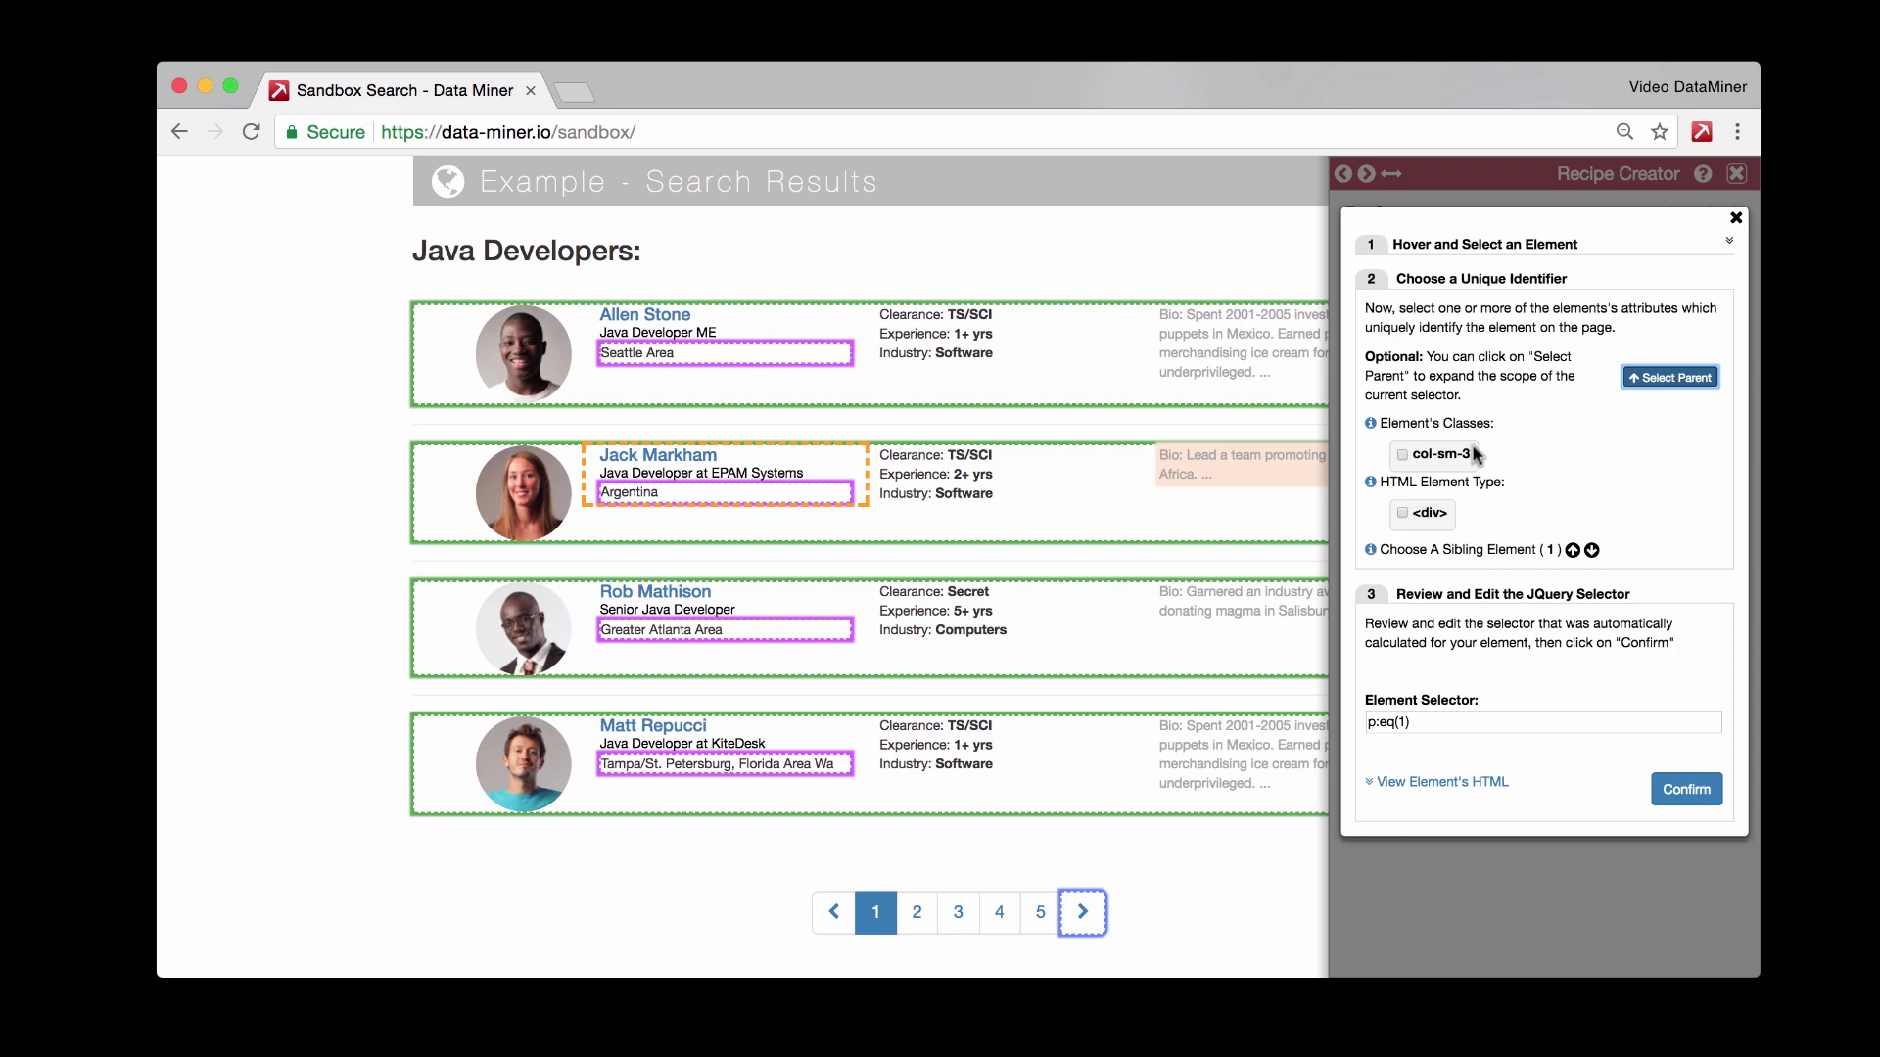
click(1672, 378)
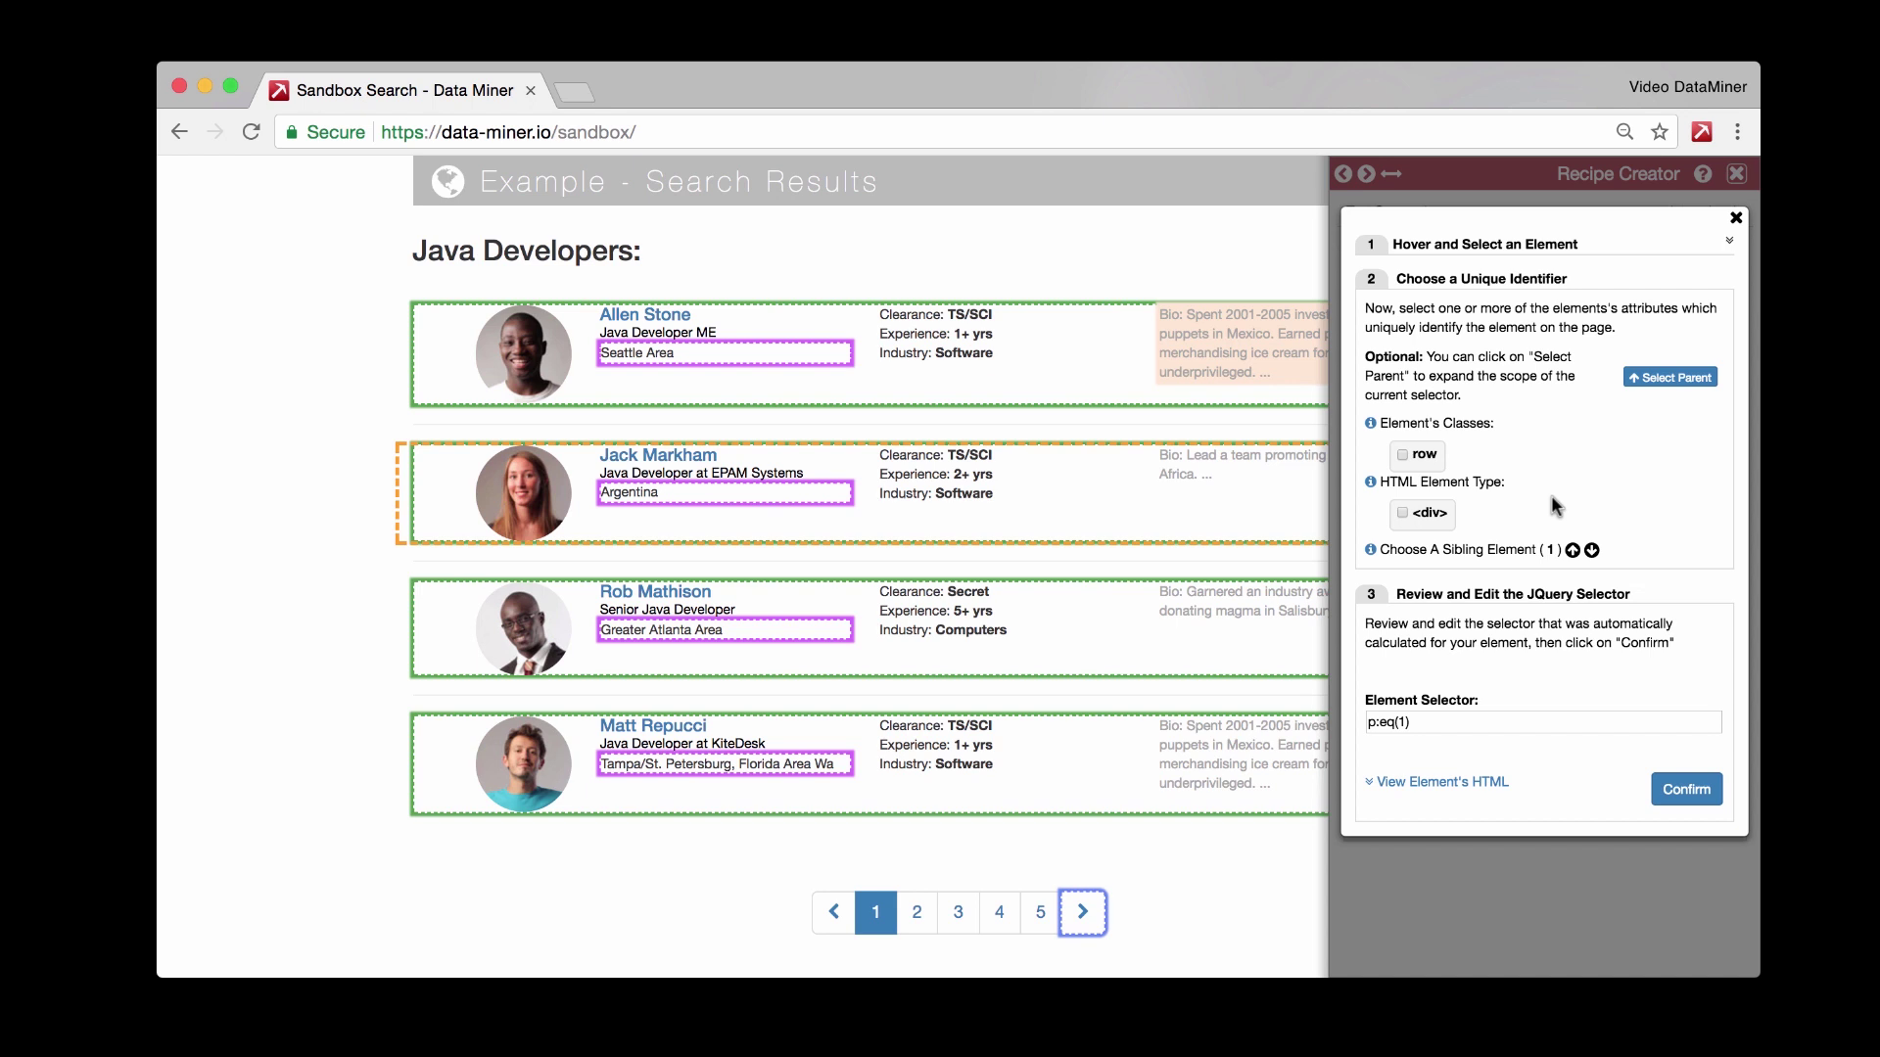
- Close the element finder and delete the Testing column from the recipe
click(1737, 218)
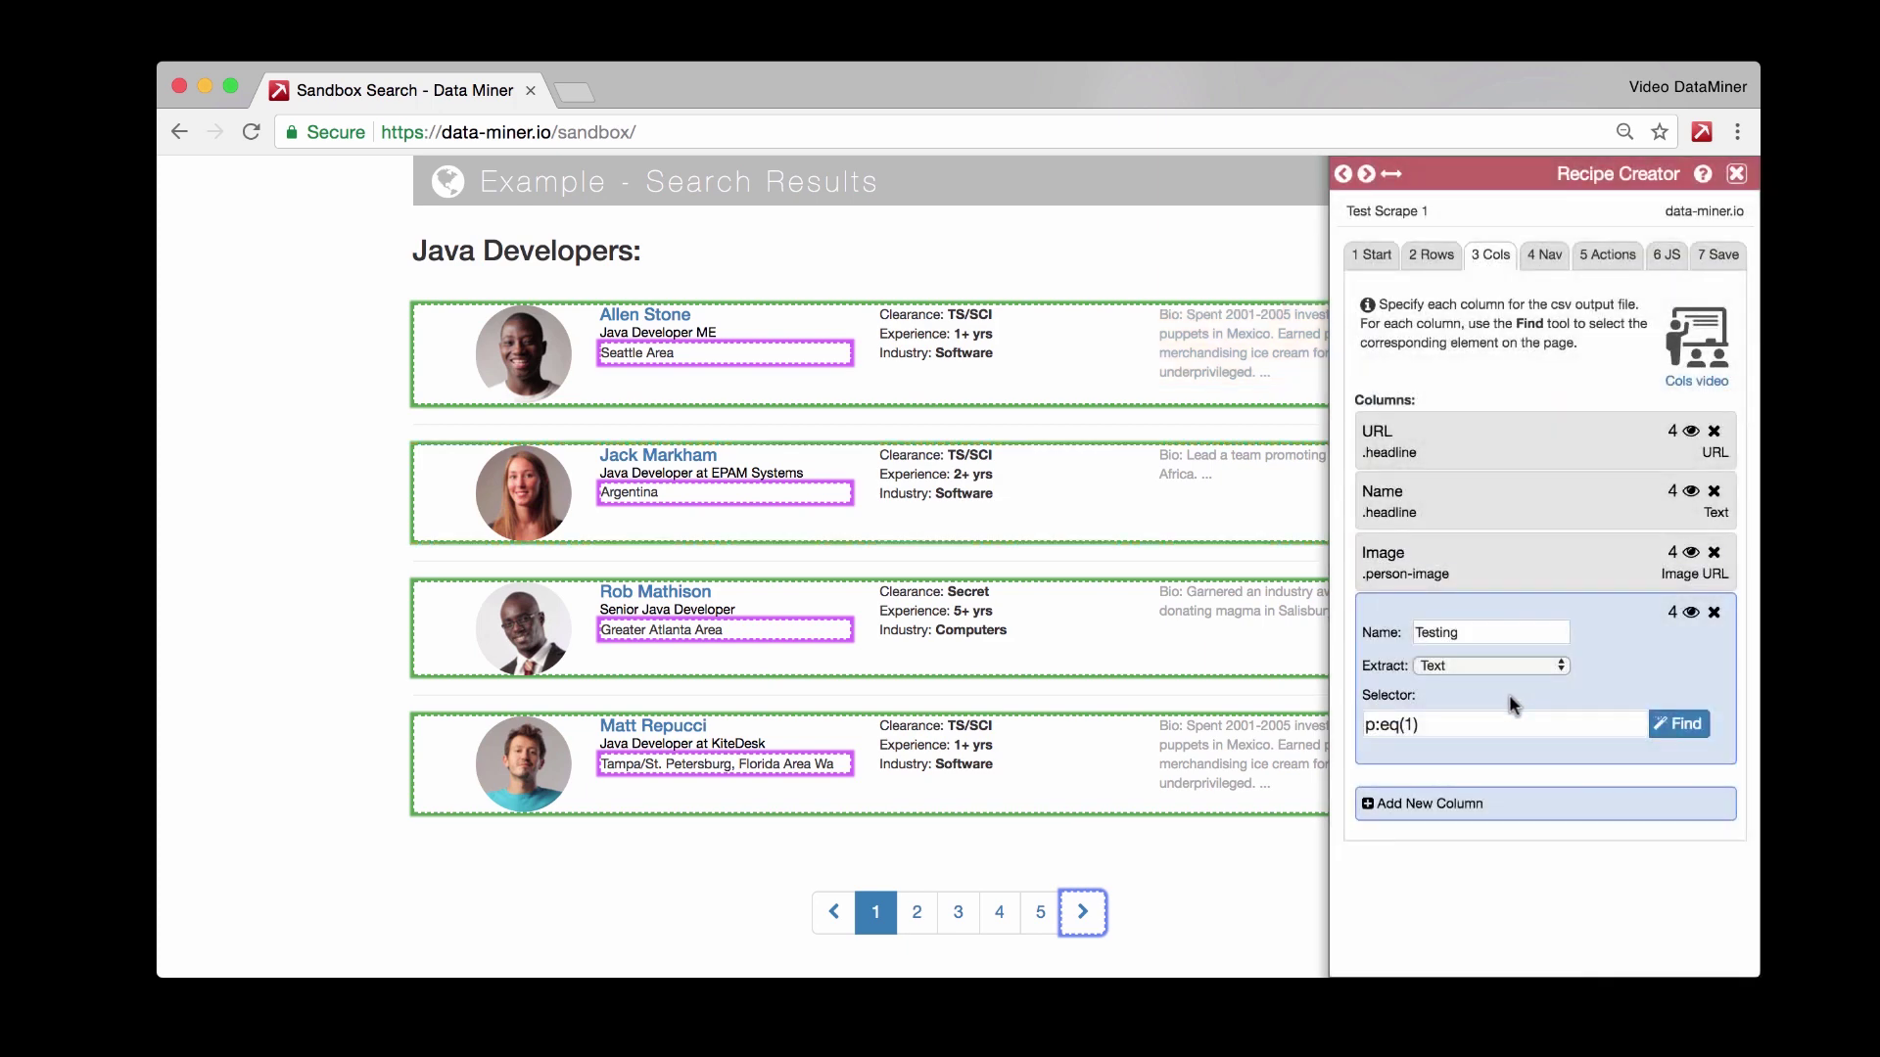
click(1713, 613)
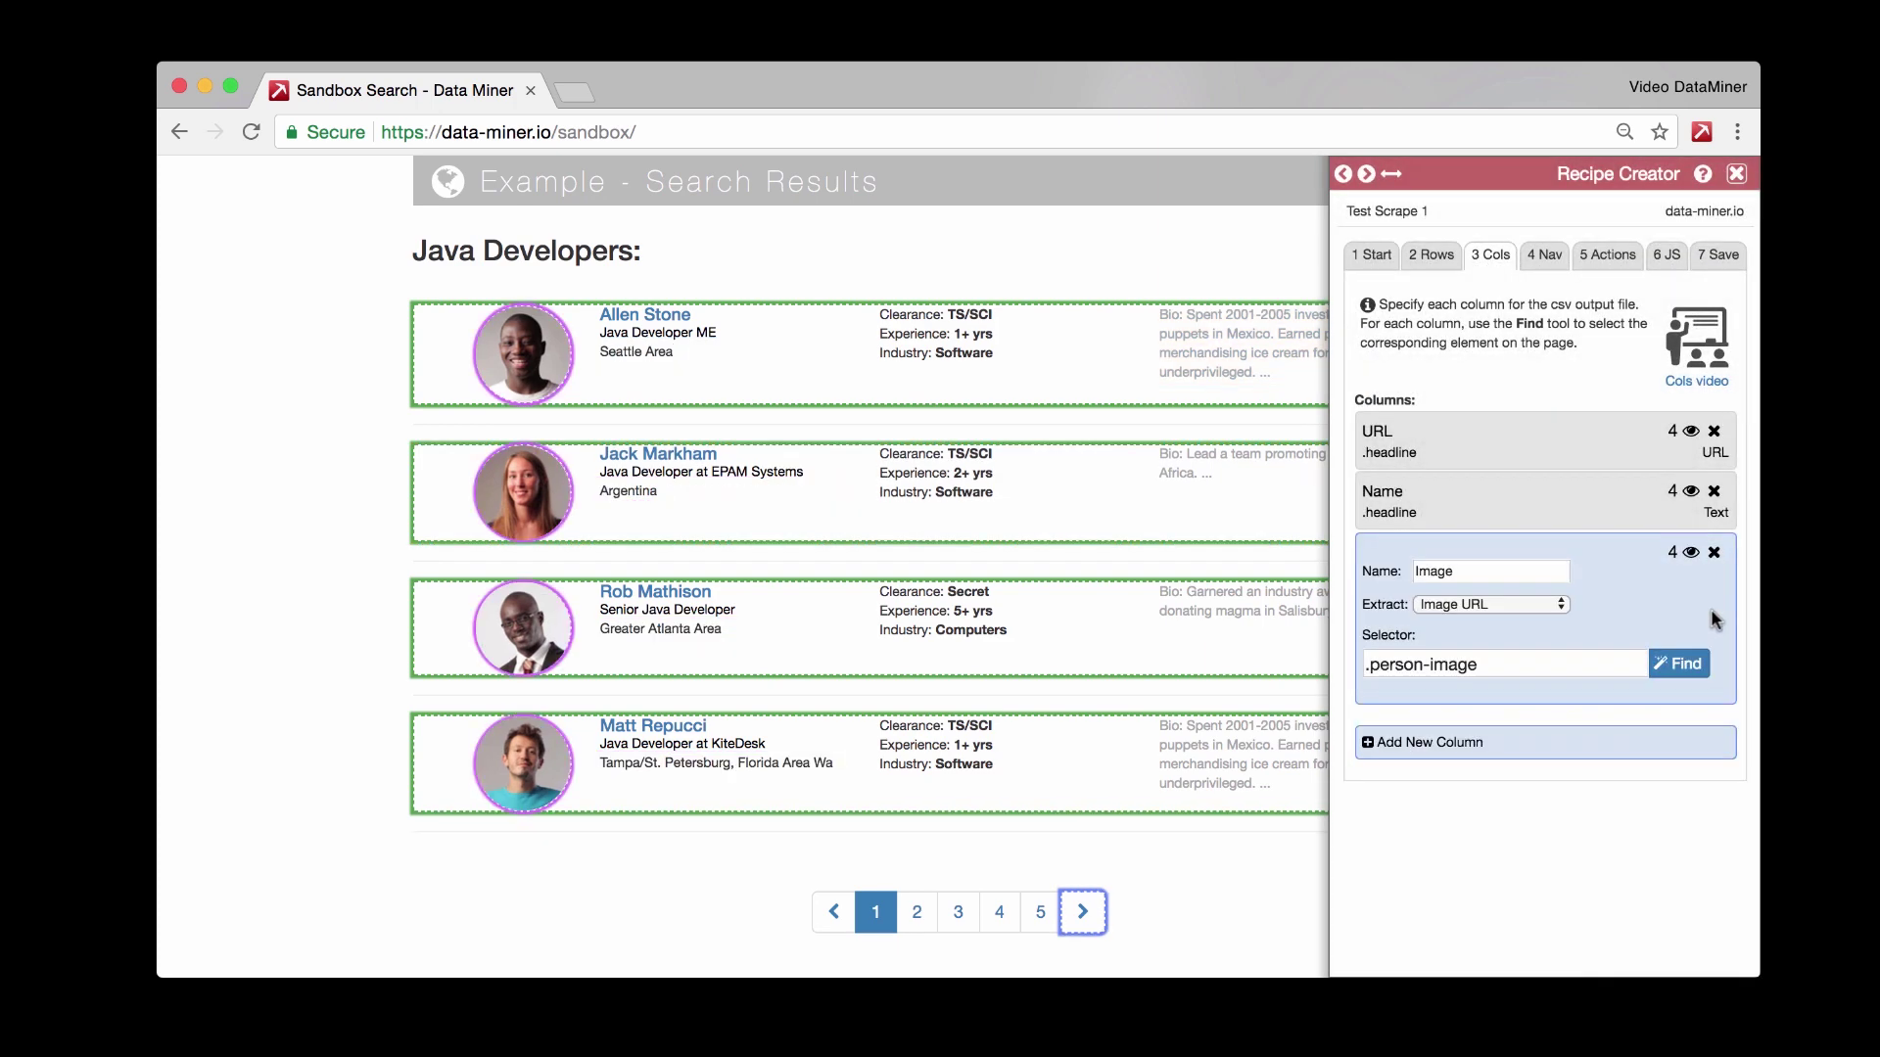
- Add a new column and set its selector to the experience line's experience class
click(1437, 734)
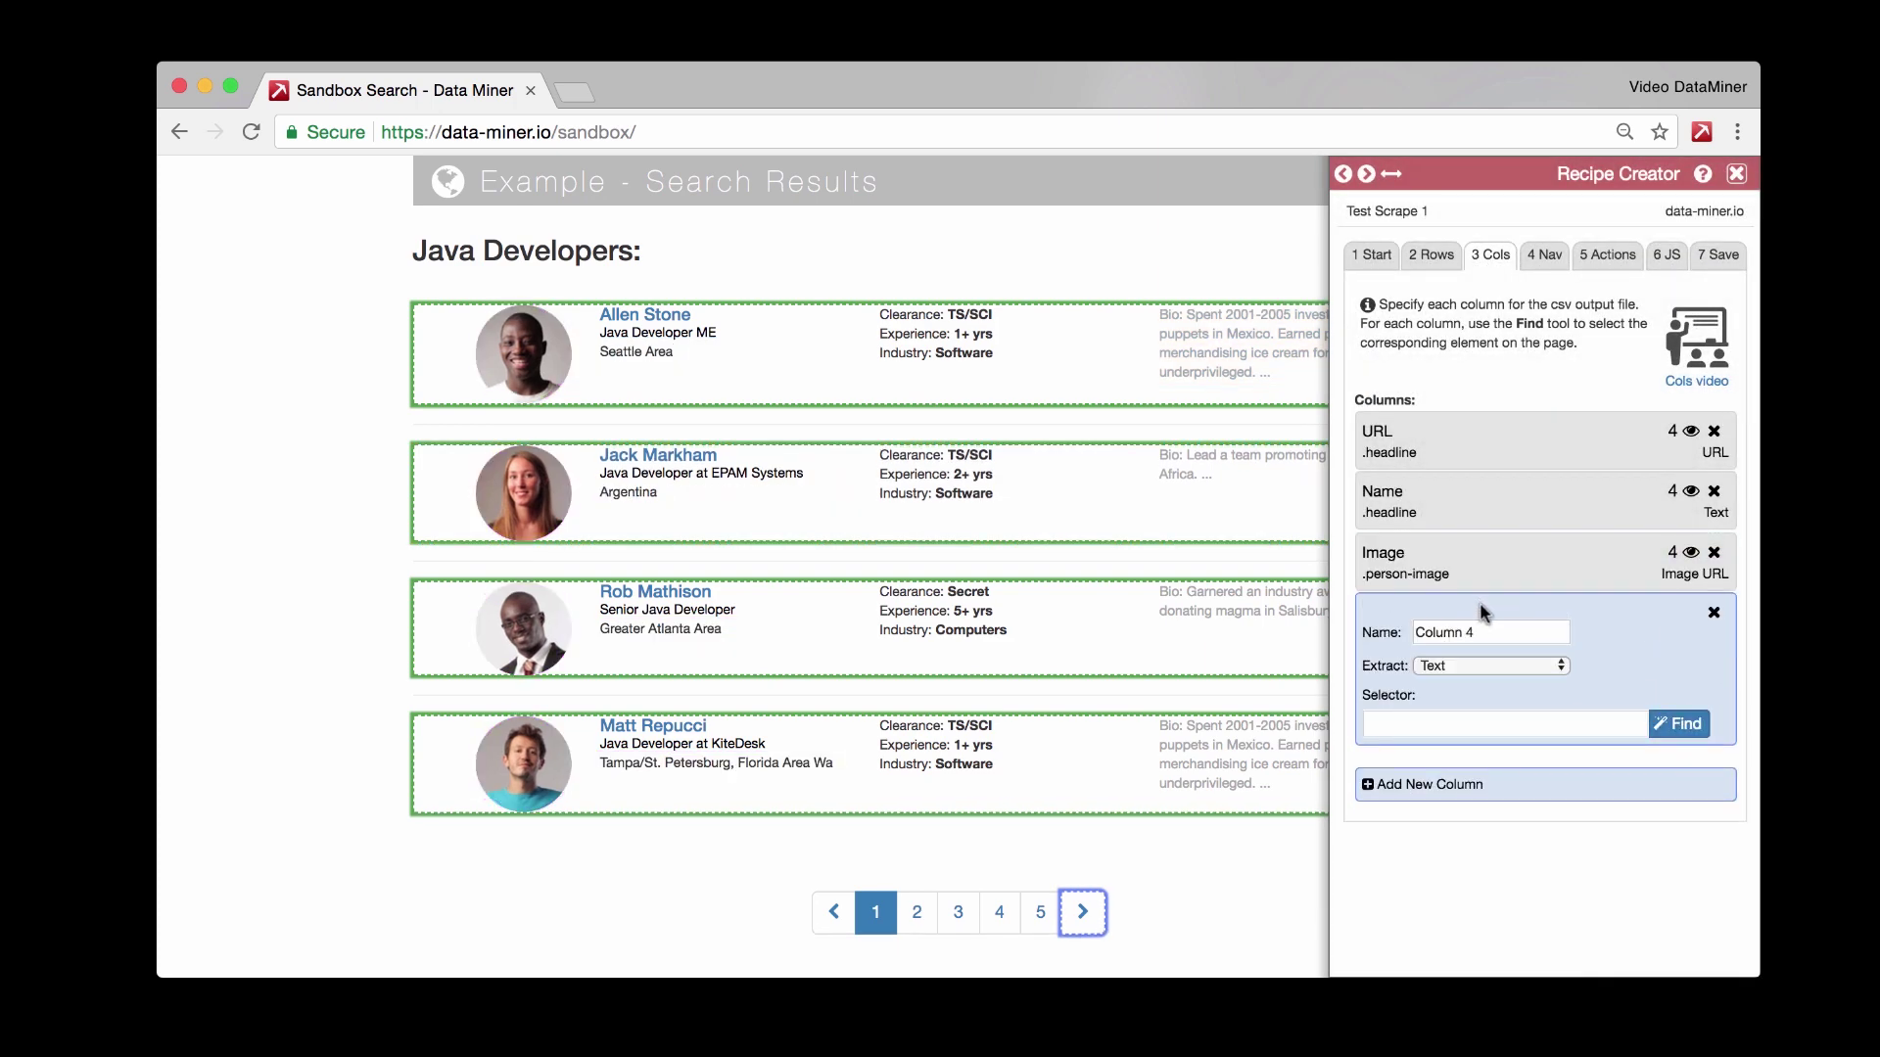
click(1670, 736)
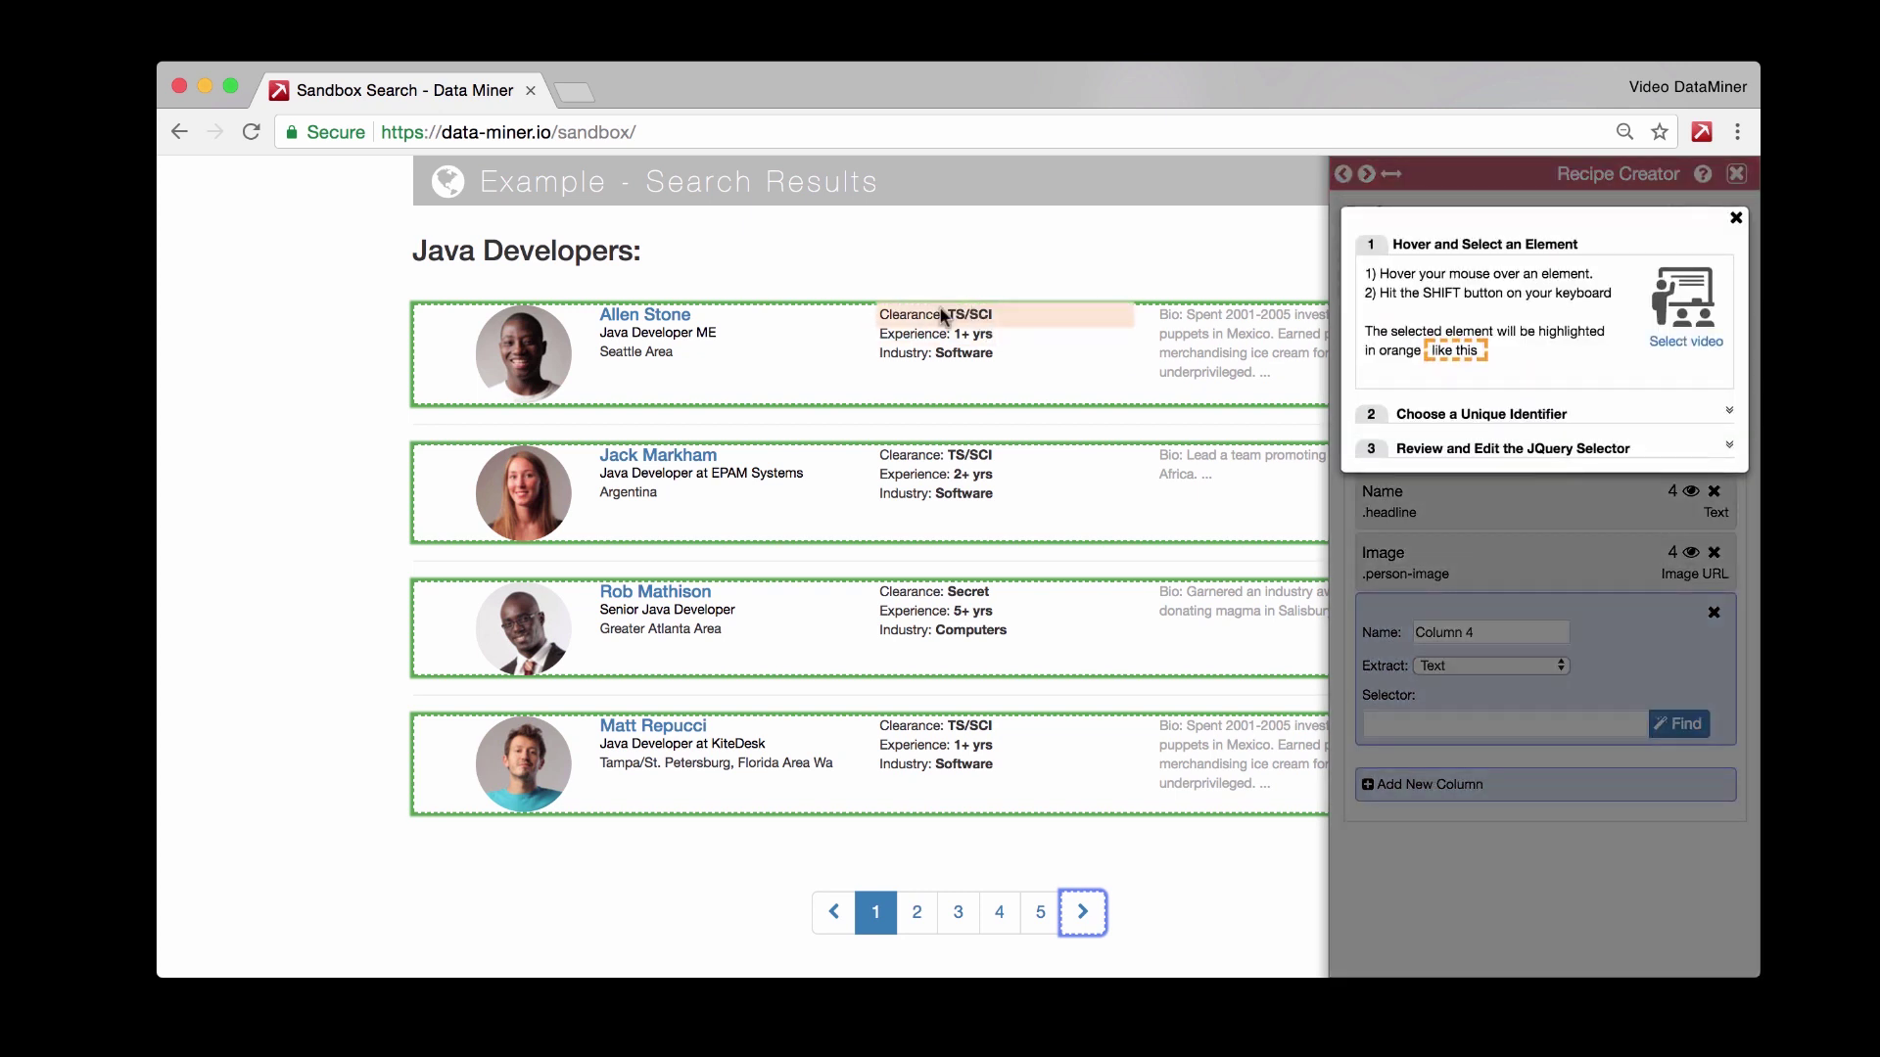
key(shift)
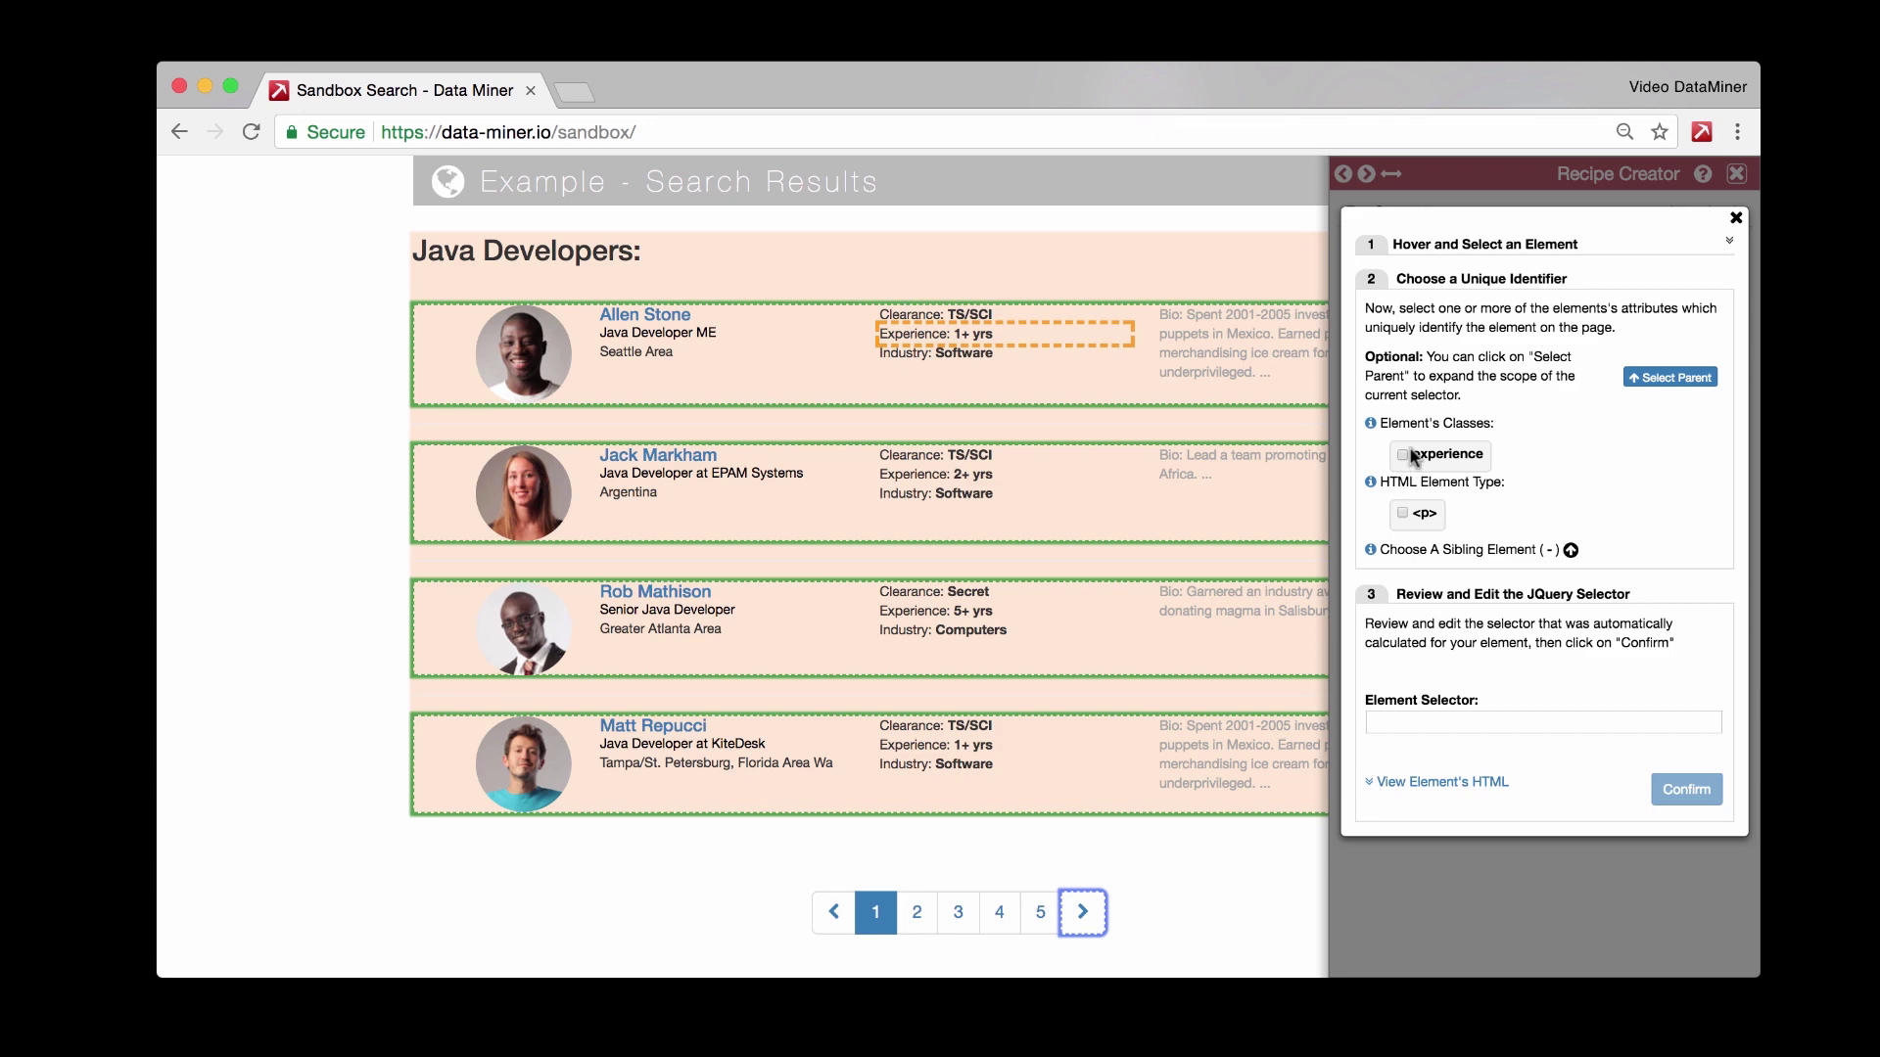
click(1411, 456)
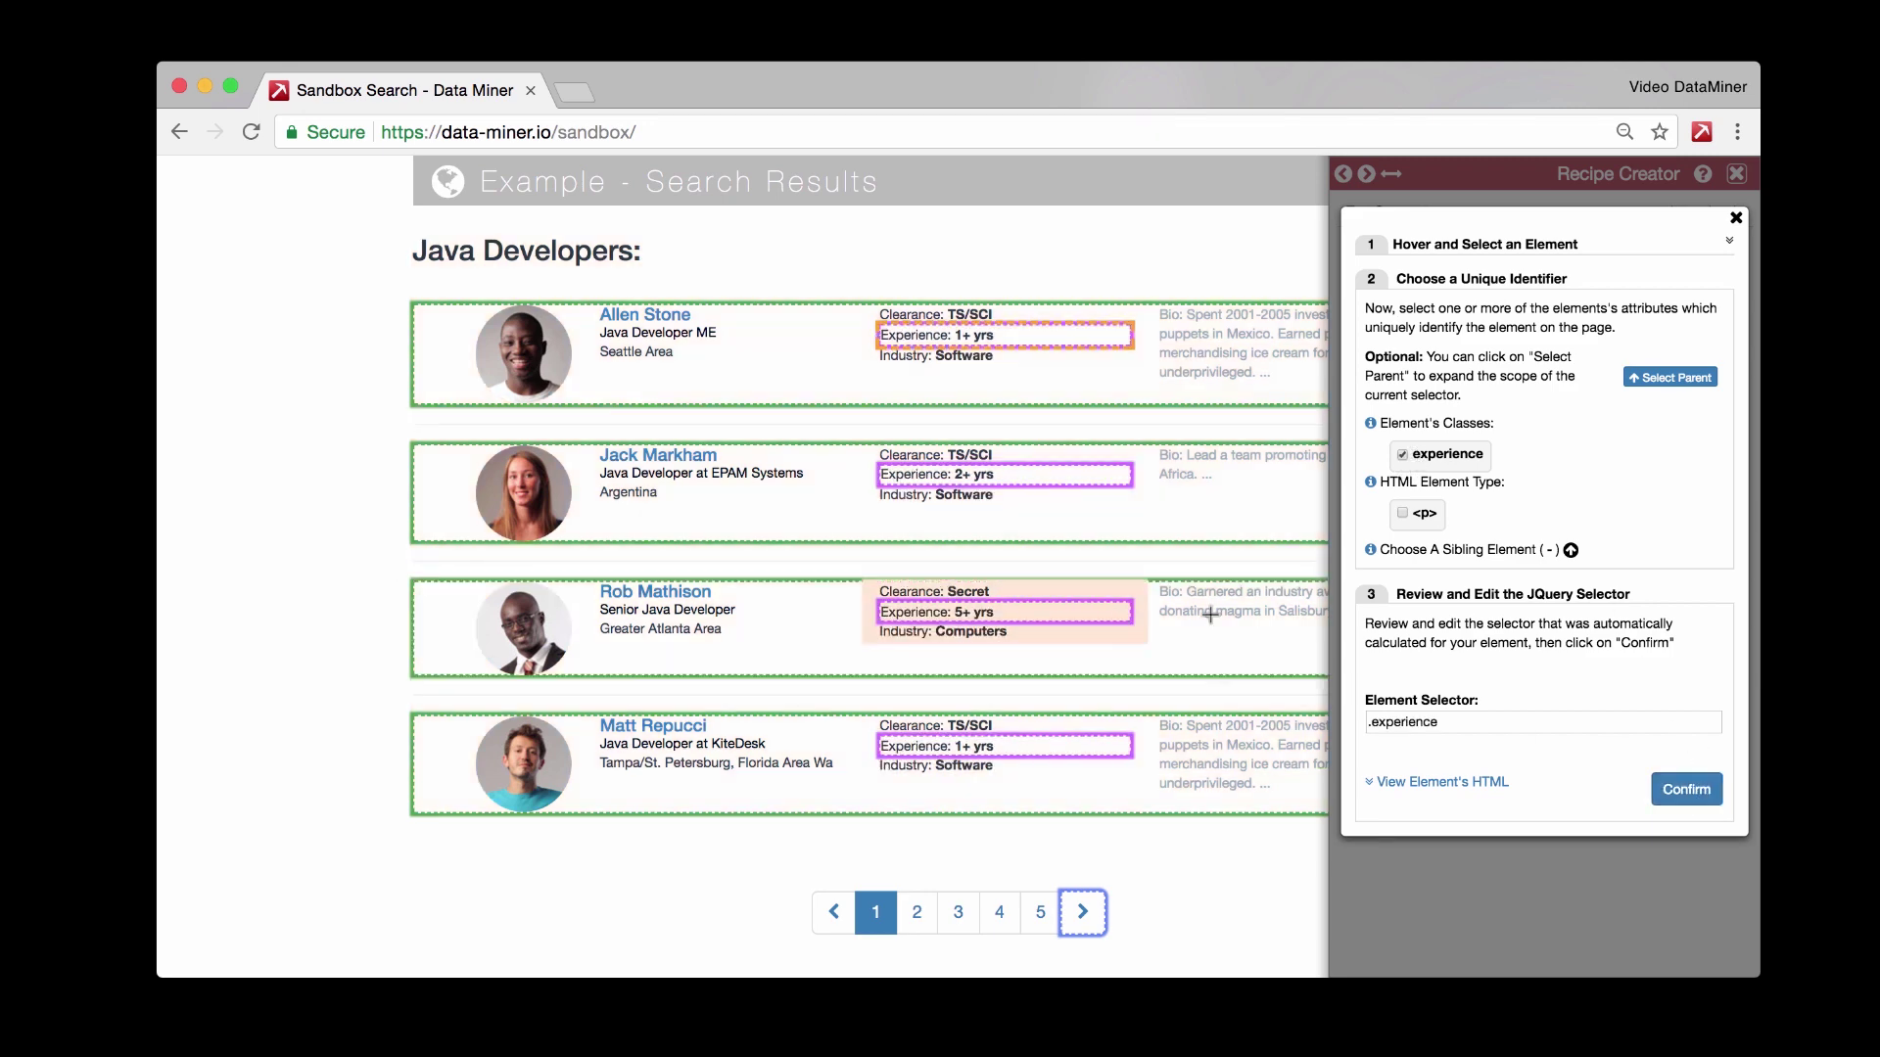
click(1686, 789)
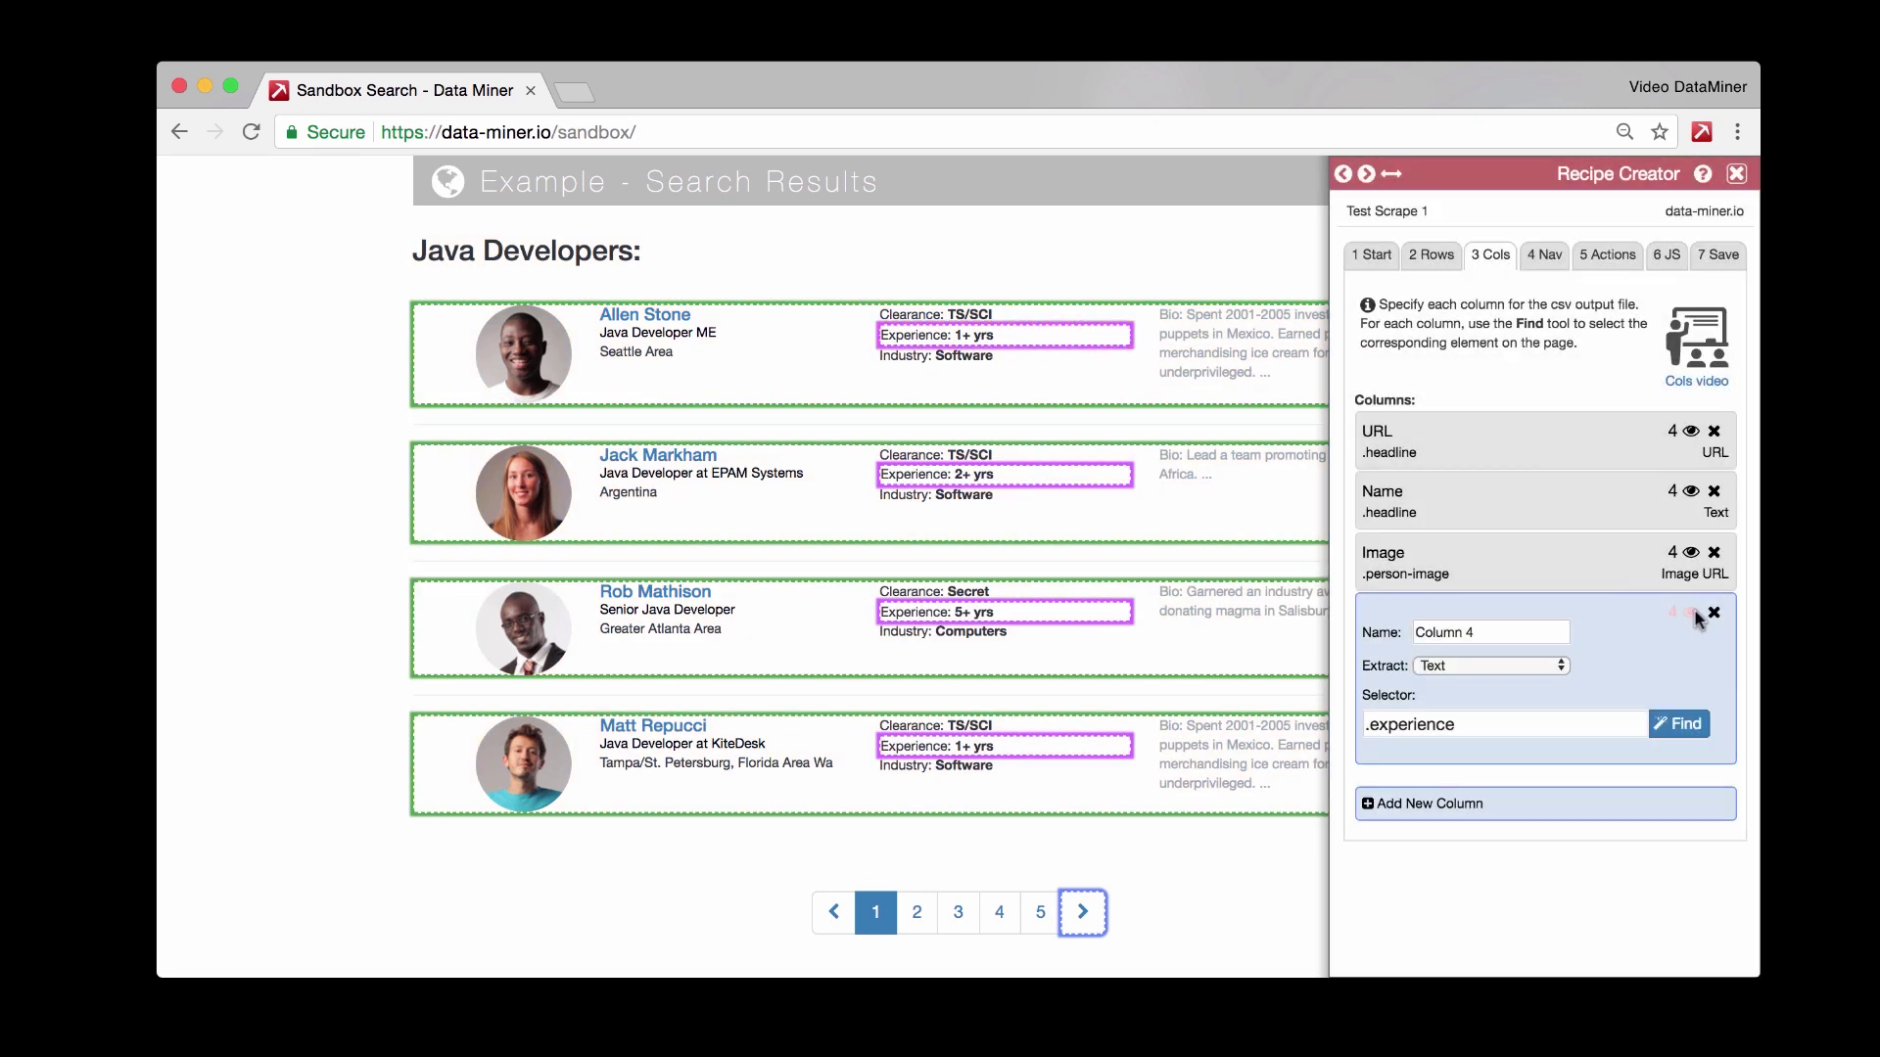
- Preview the experience column's data and reopen its selector in the element finder
click(1693, 614)
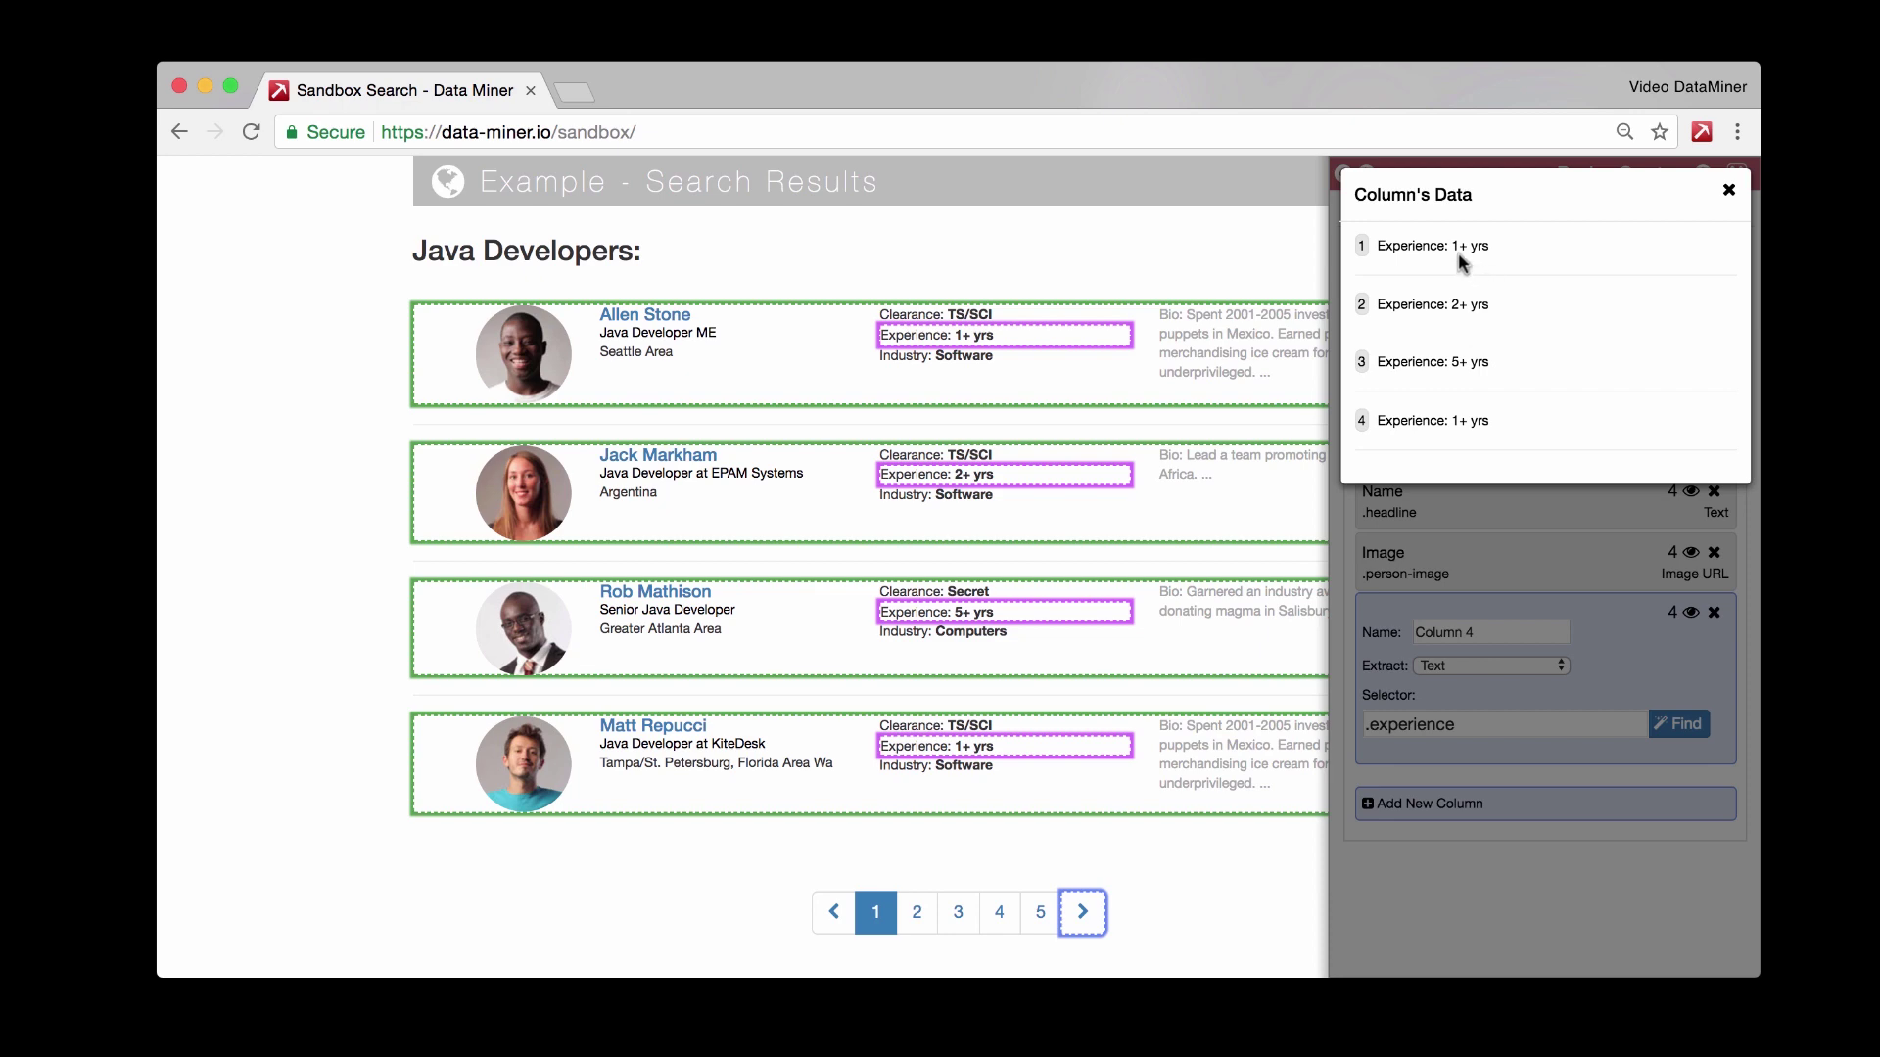
click(1728, 191)
click(1679, 723)
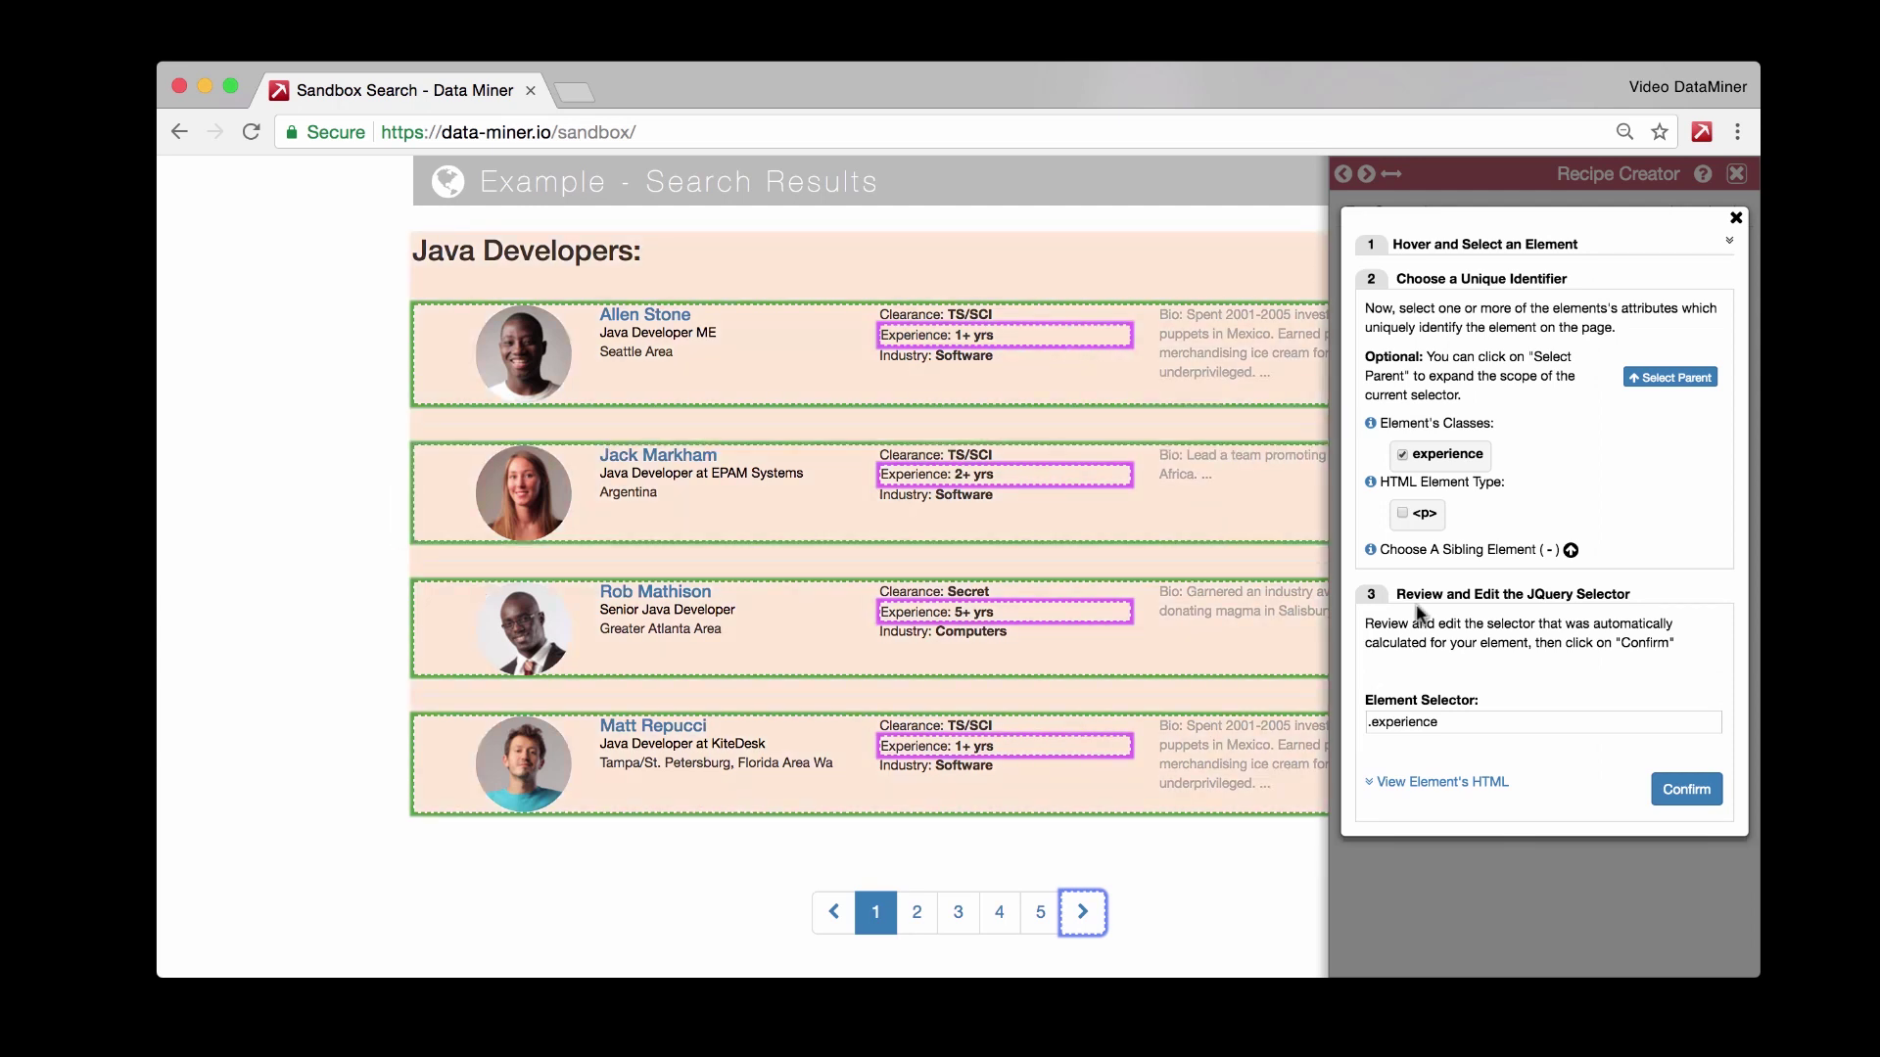
click(1472, 724)
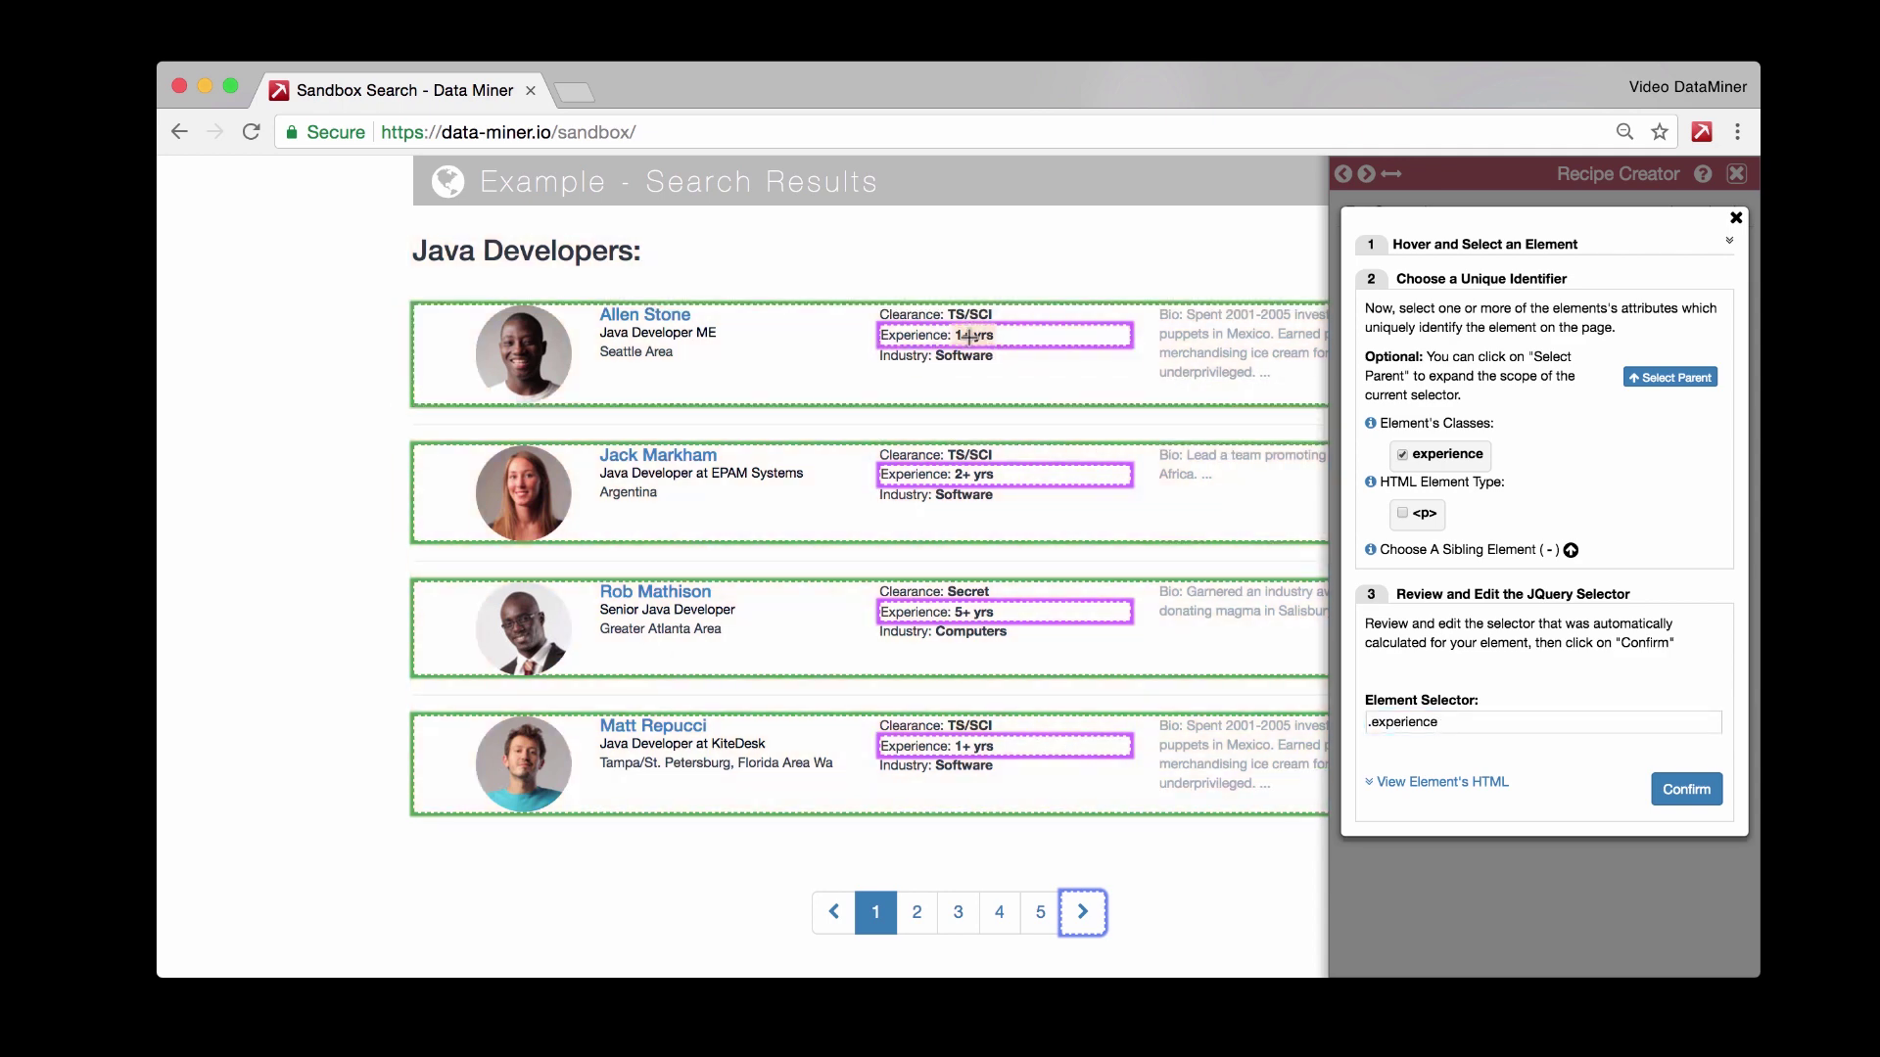
- Try matching the bold years value by the <strong> element type, and return to the experience line's experience class
click(969, 337)
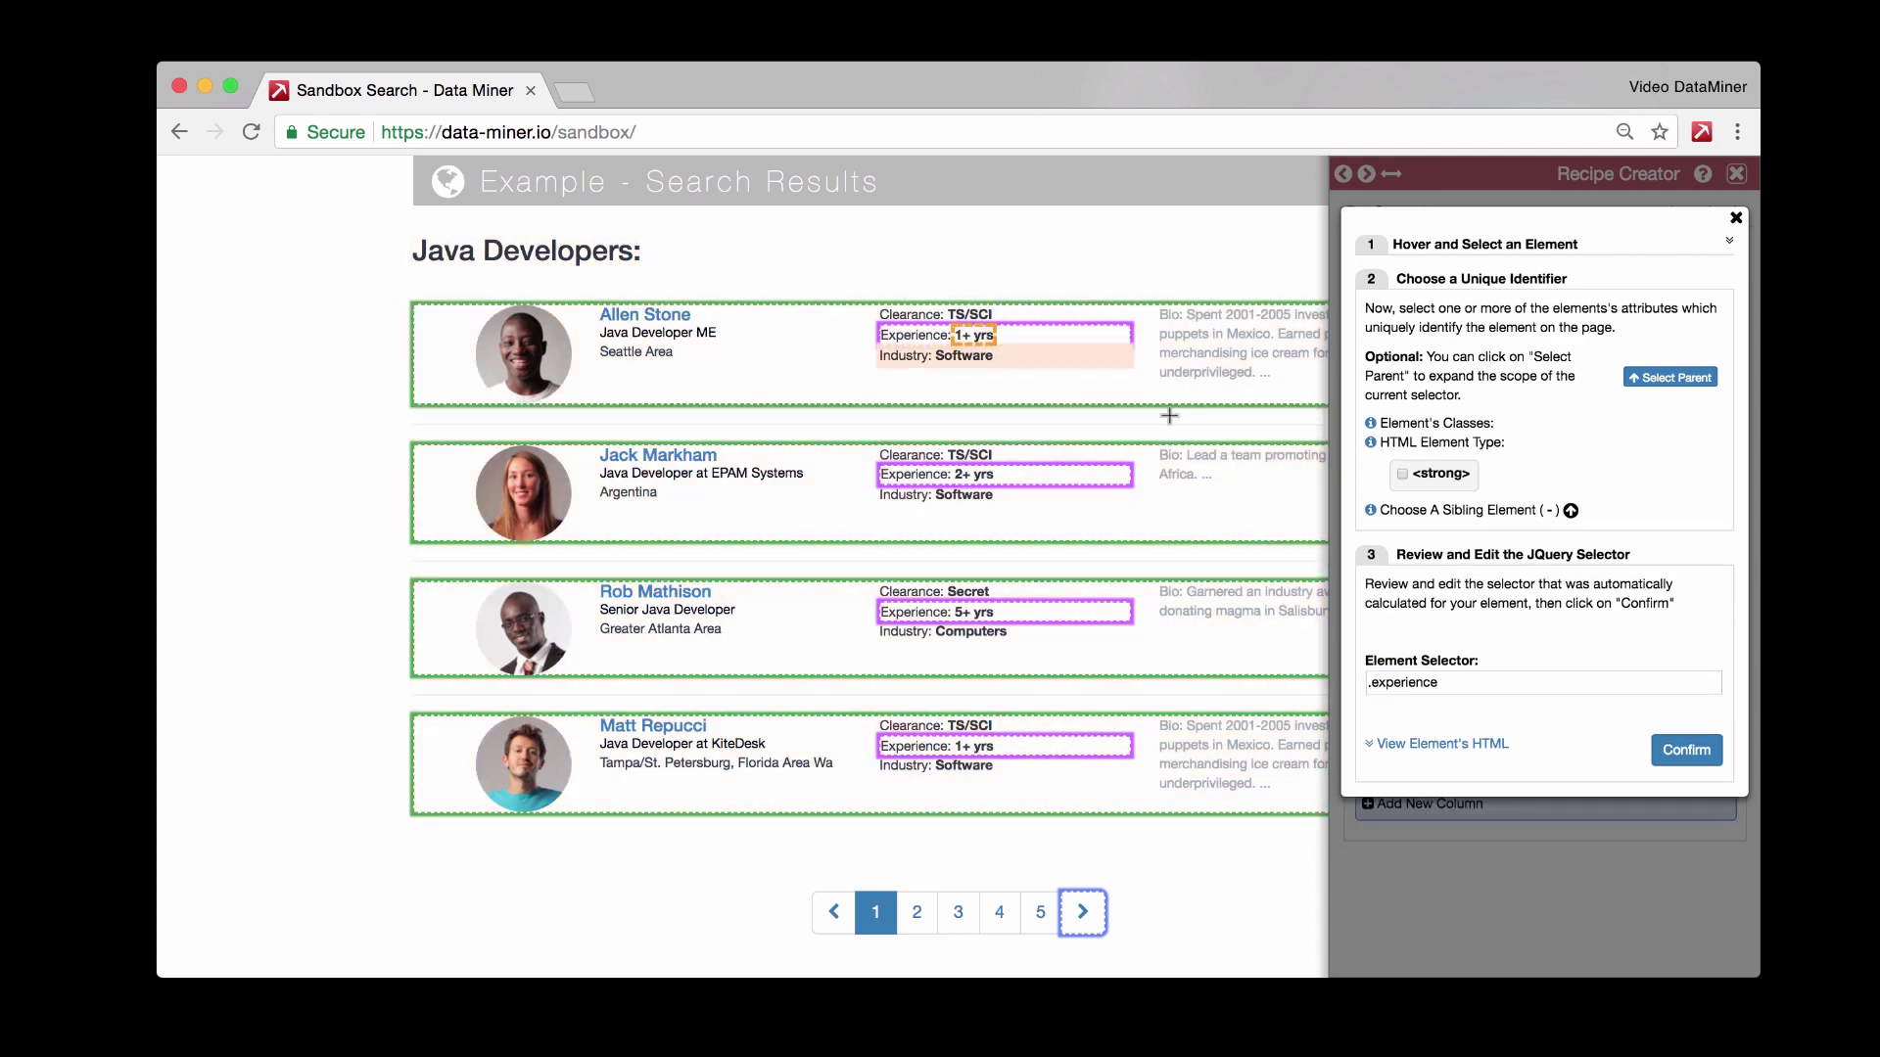
click(1404, 476)
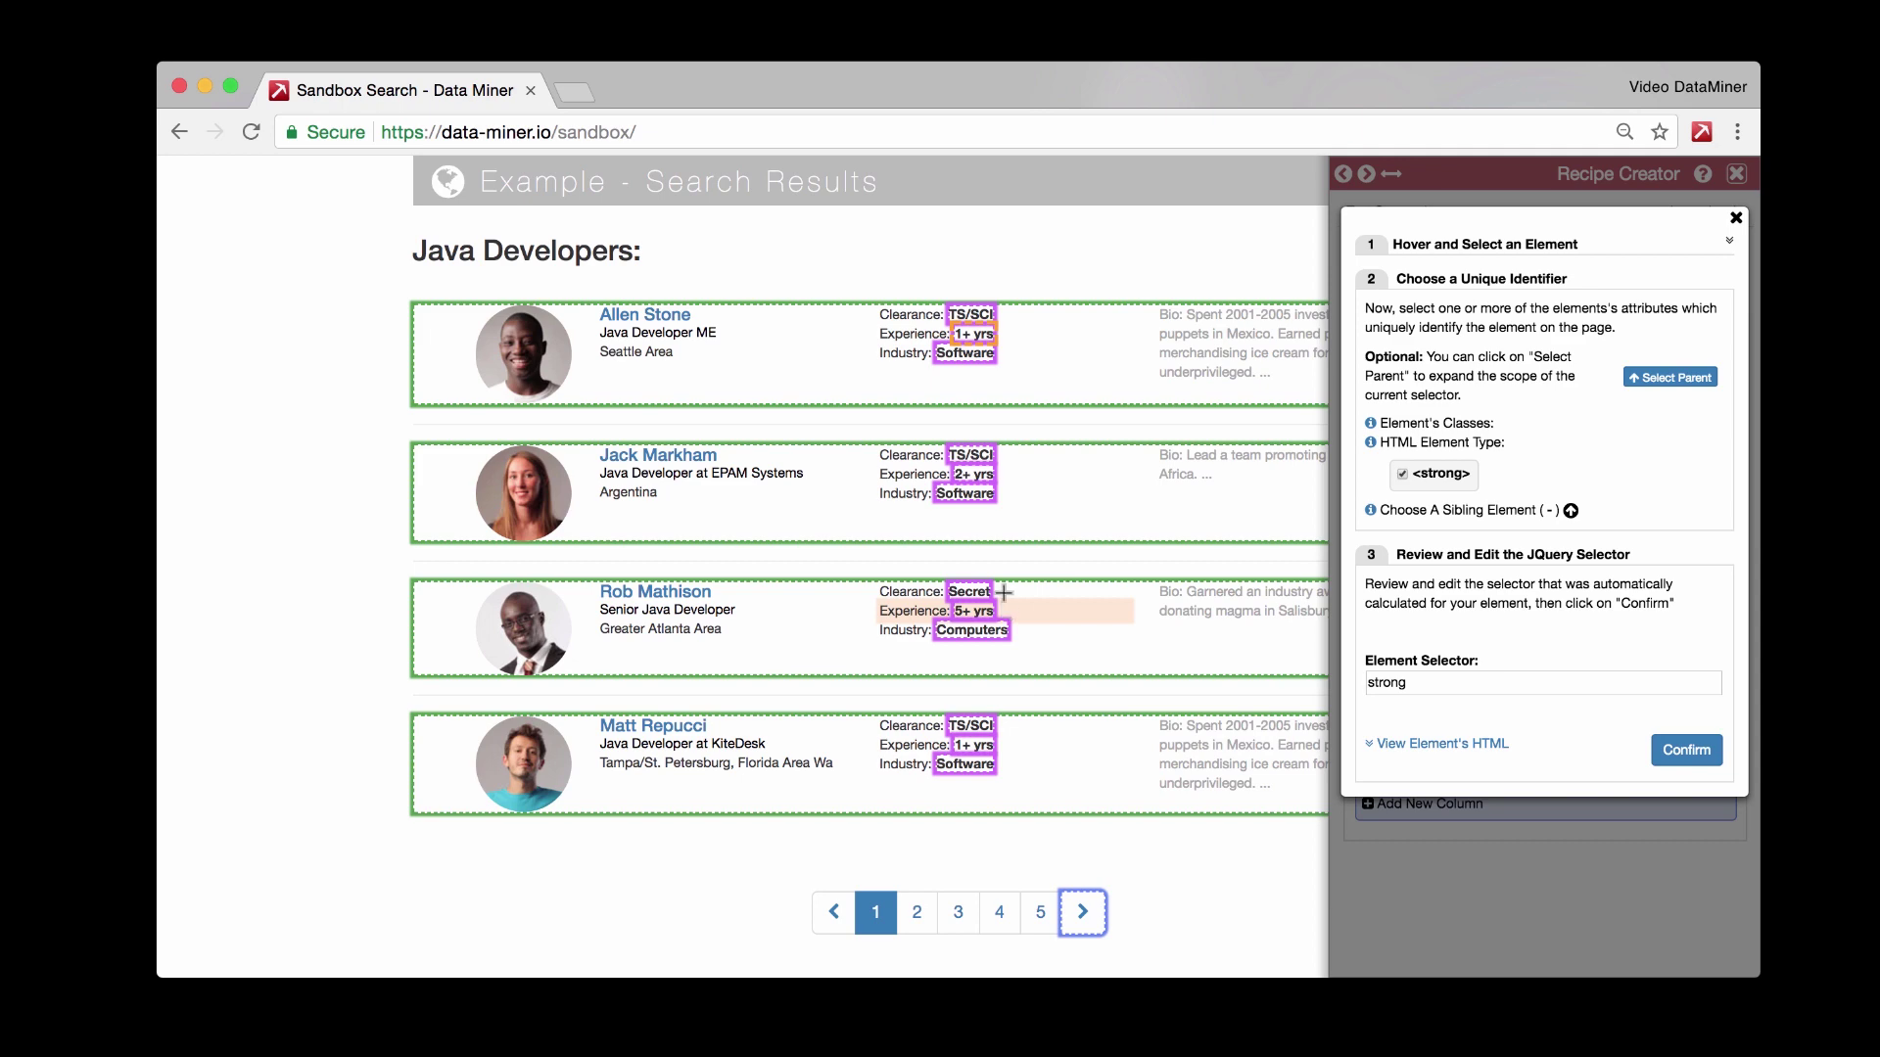
click(915, 342)
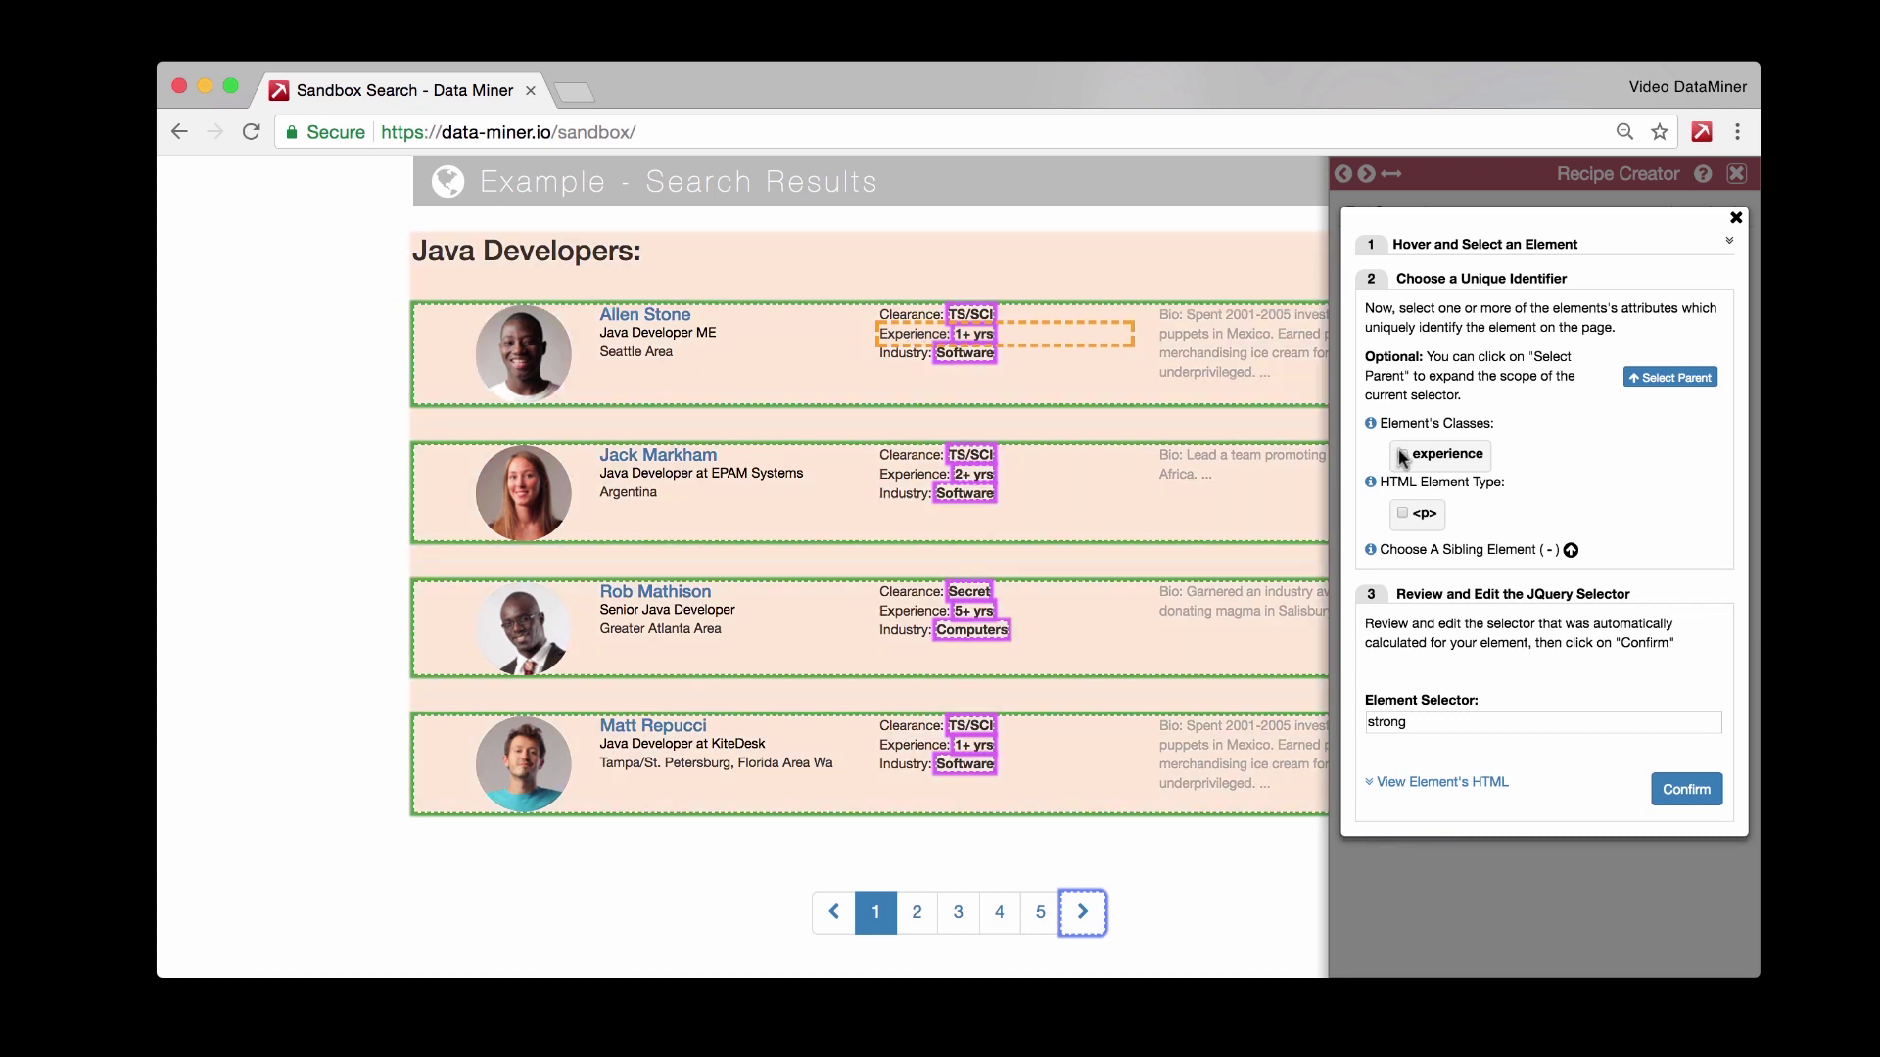
click(1402, 455)
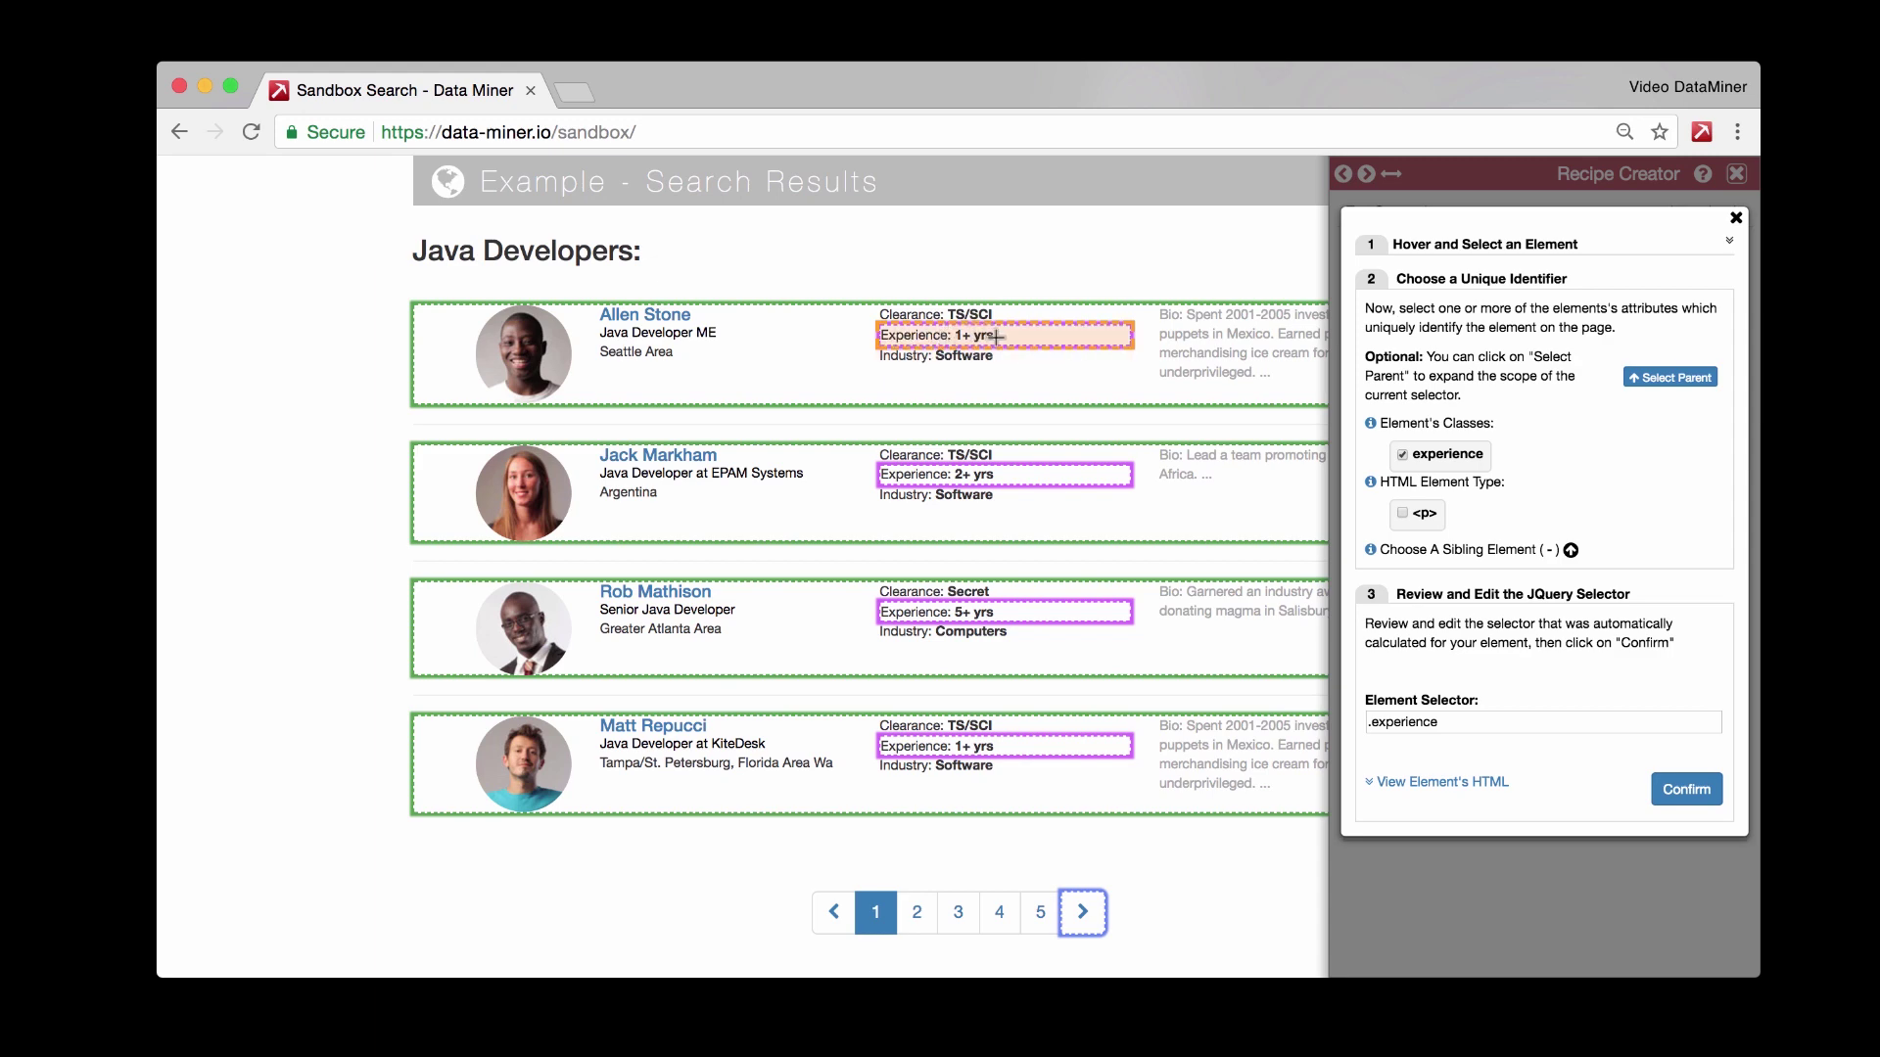
- Extend the selector to ".experience strong" and preview the column's data
click(1484, 722)
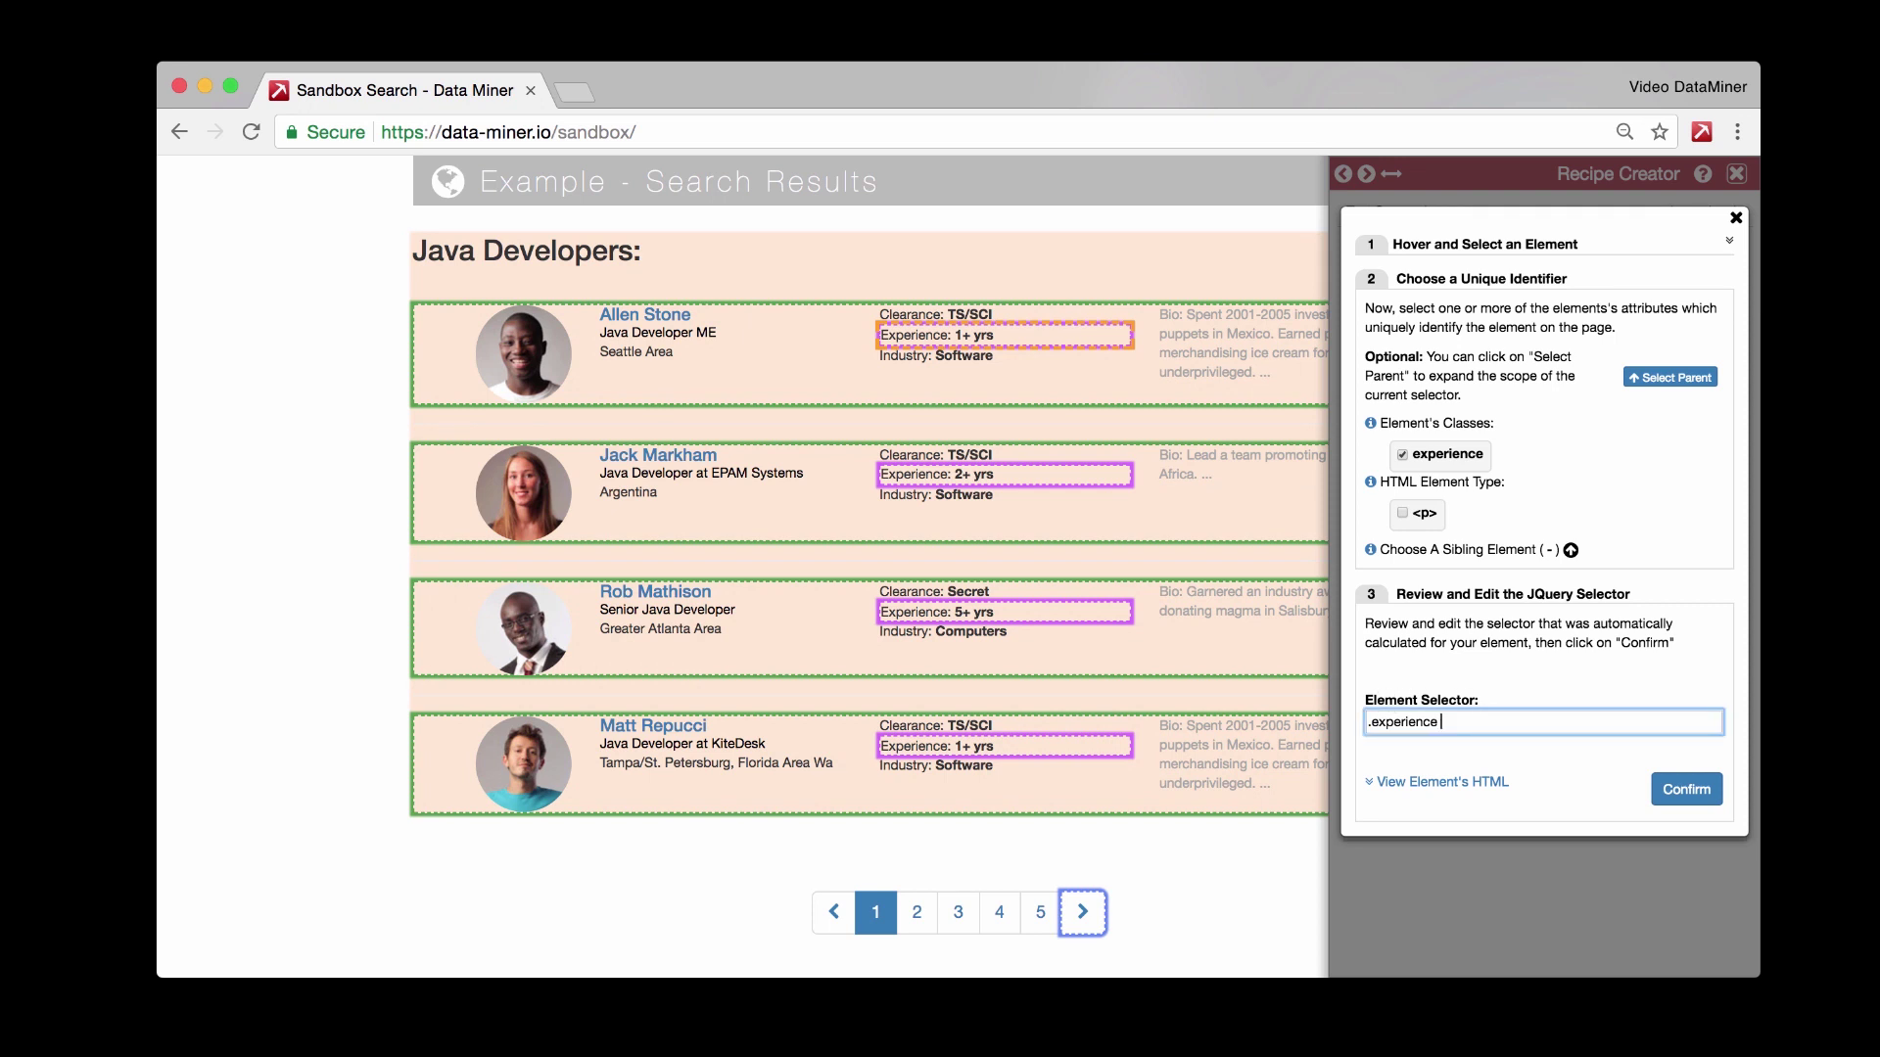
text(sr)
text(ng)
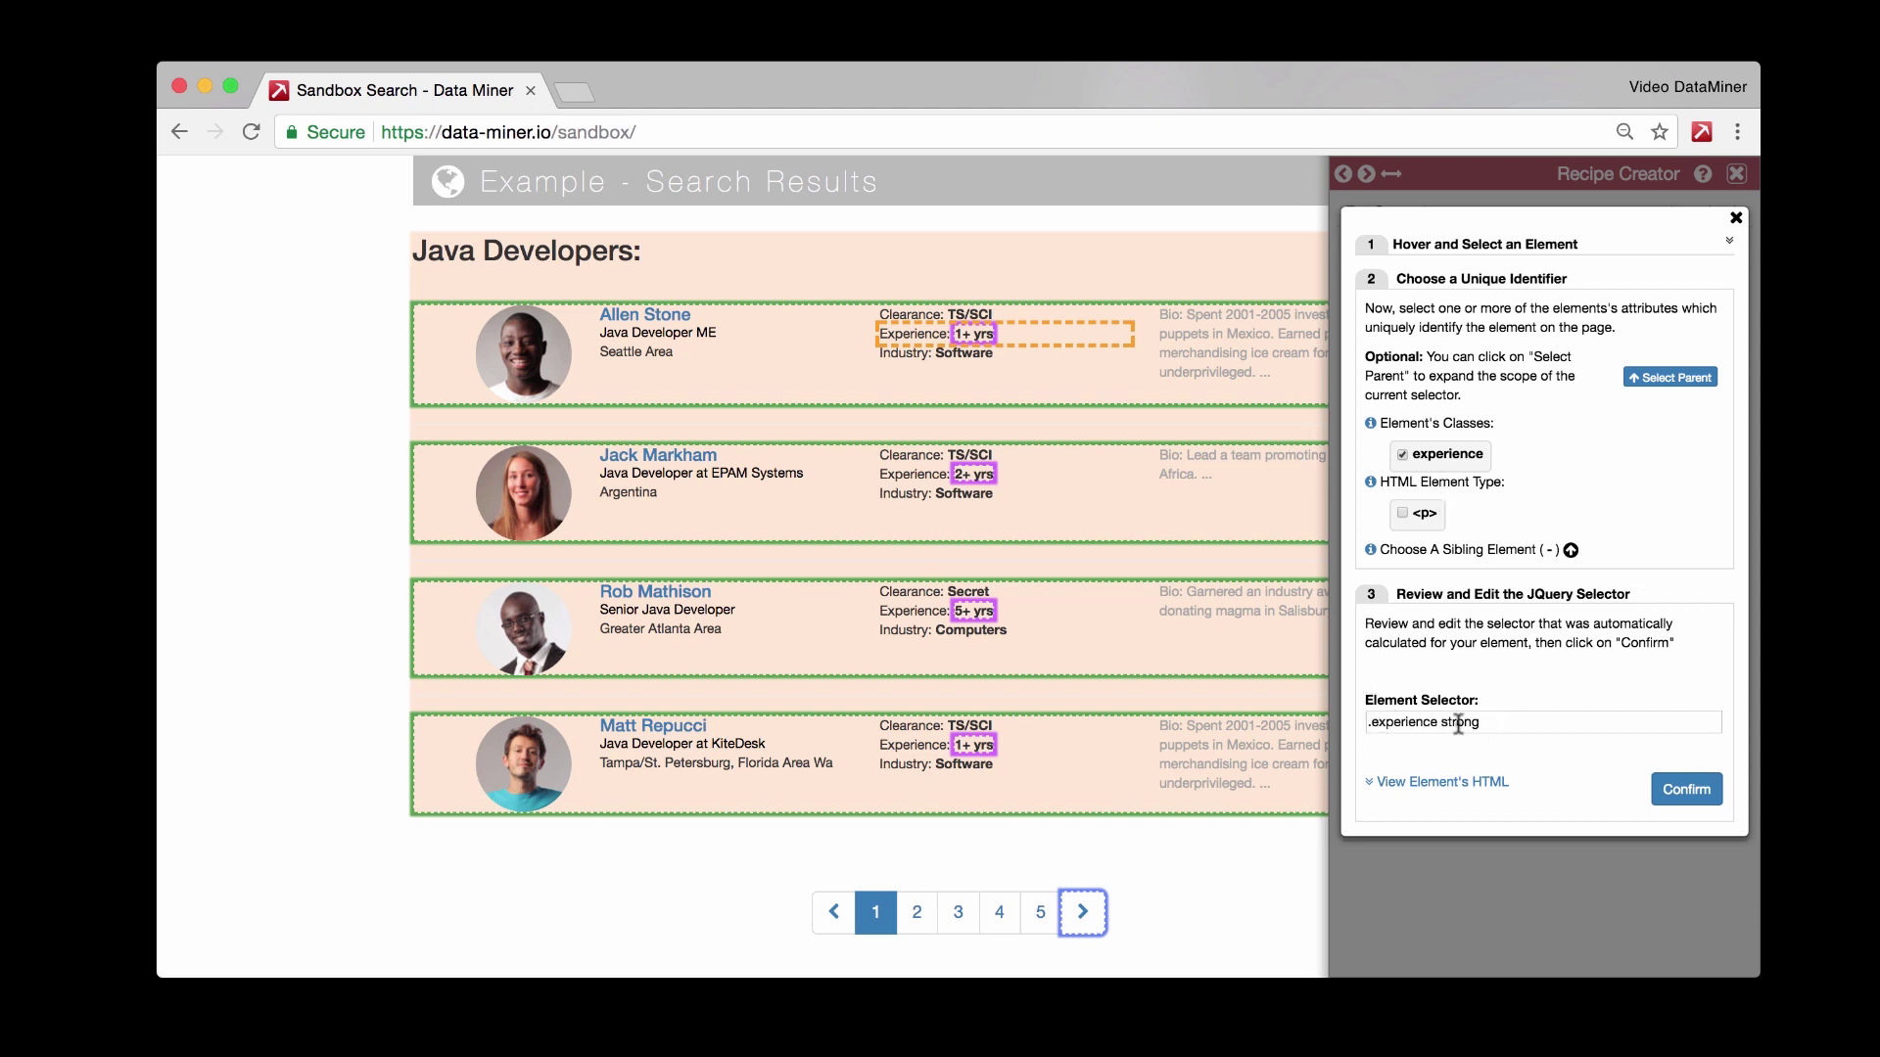
click(1682, 789)
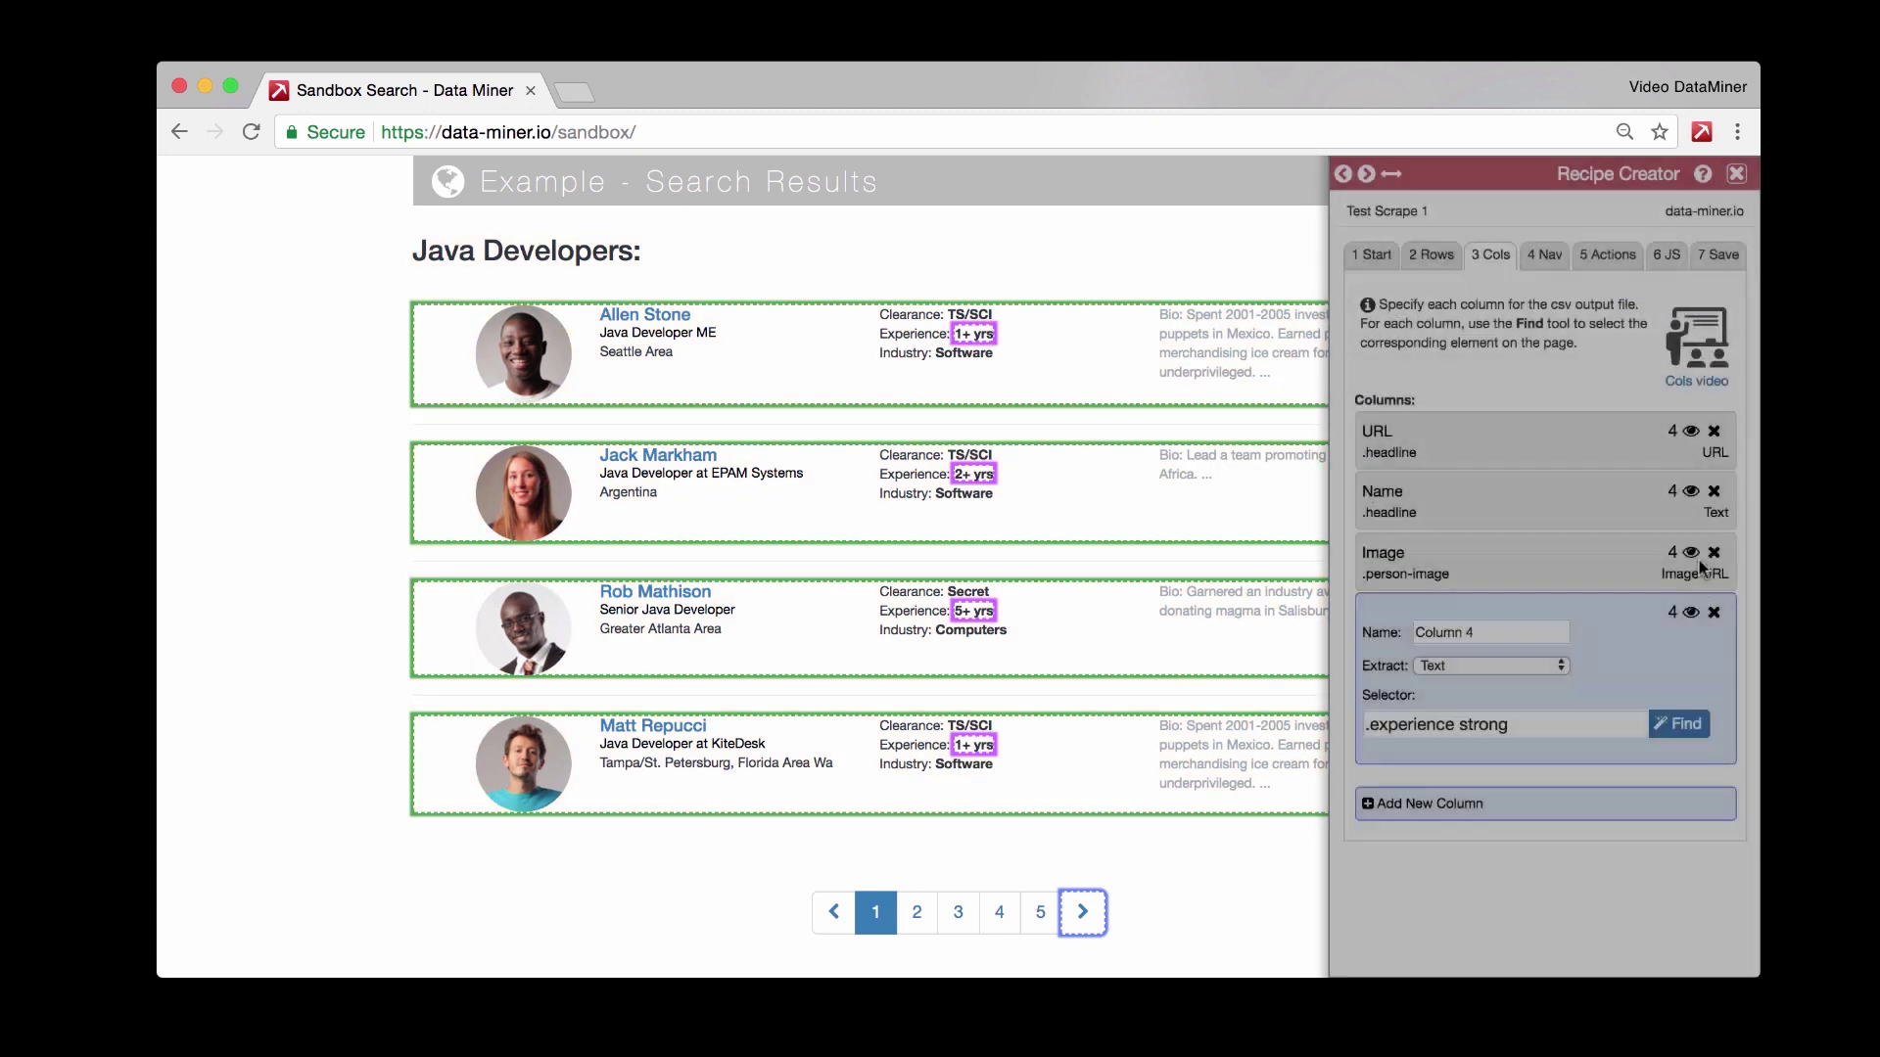
click(1690, 614)
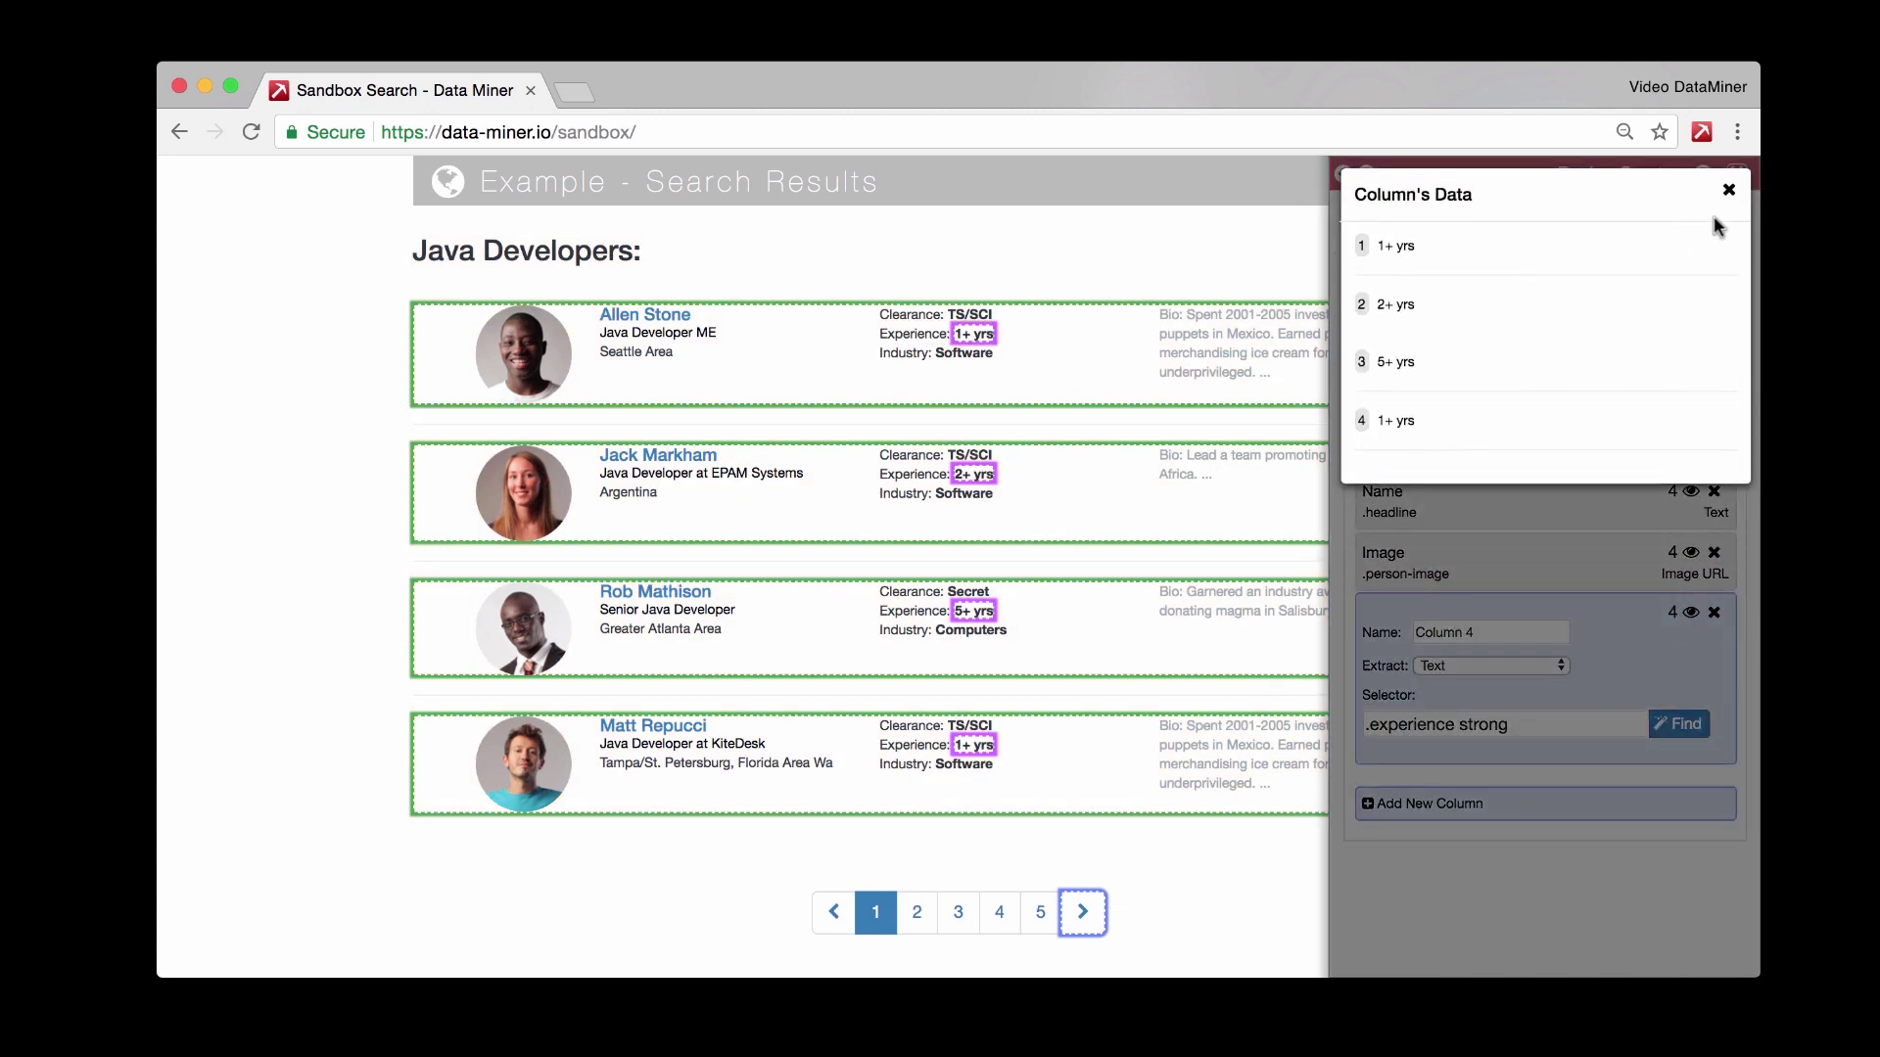
click(1730, 192)
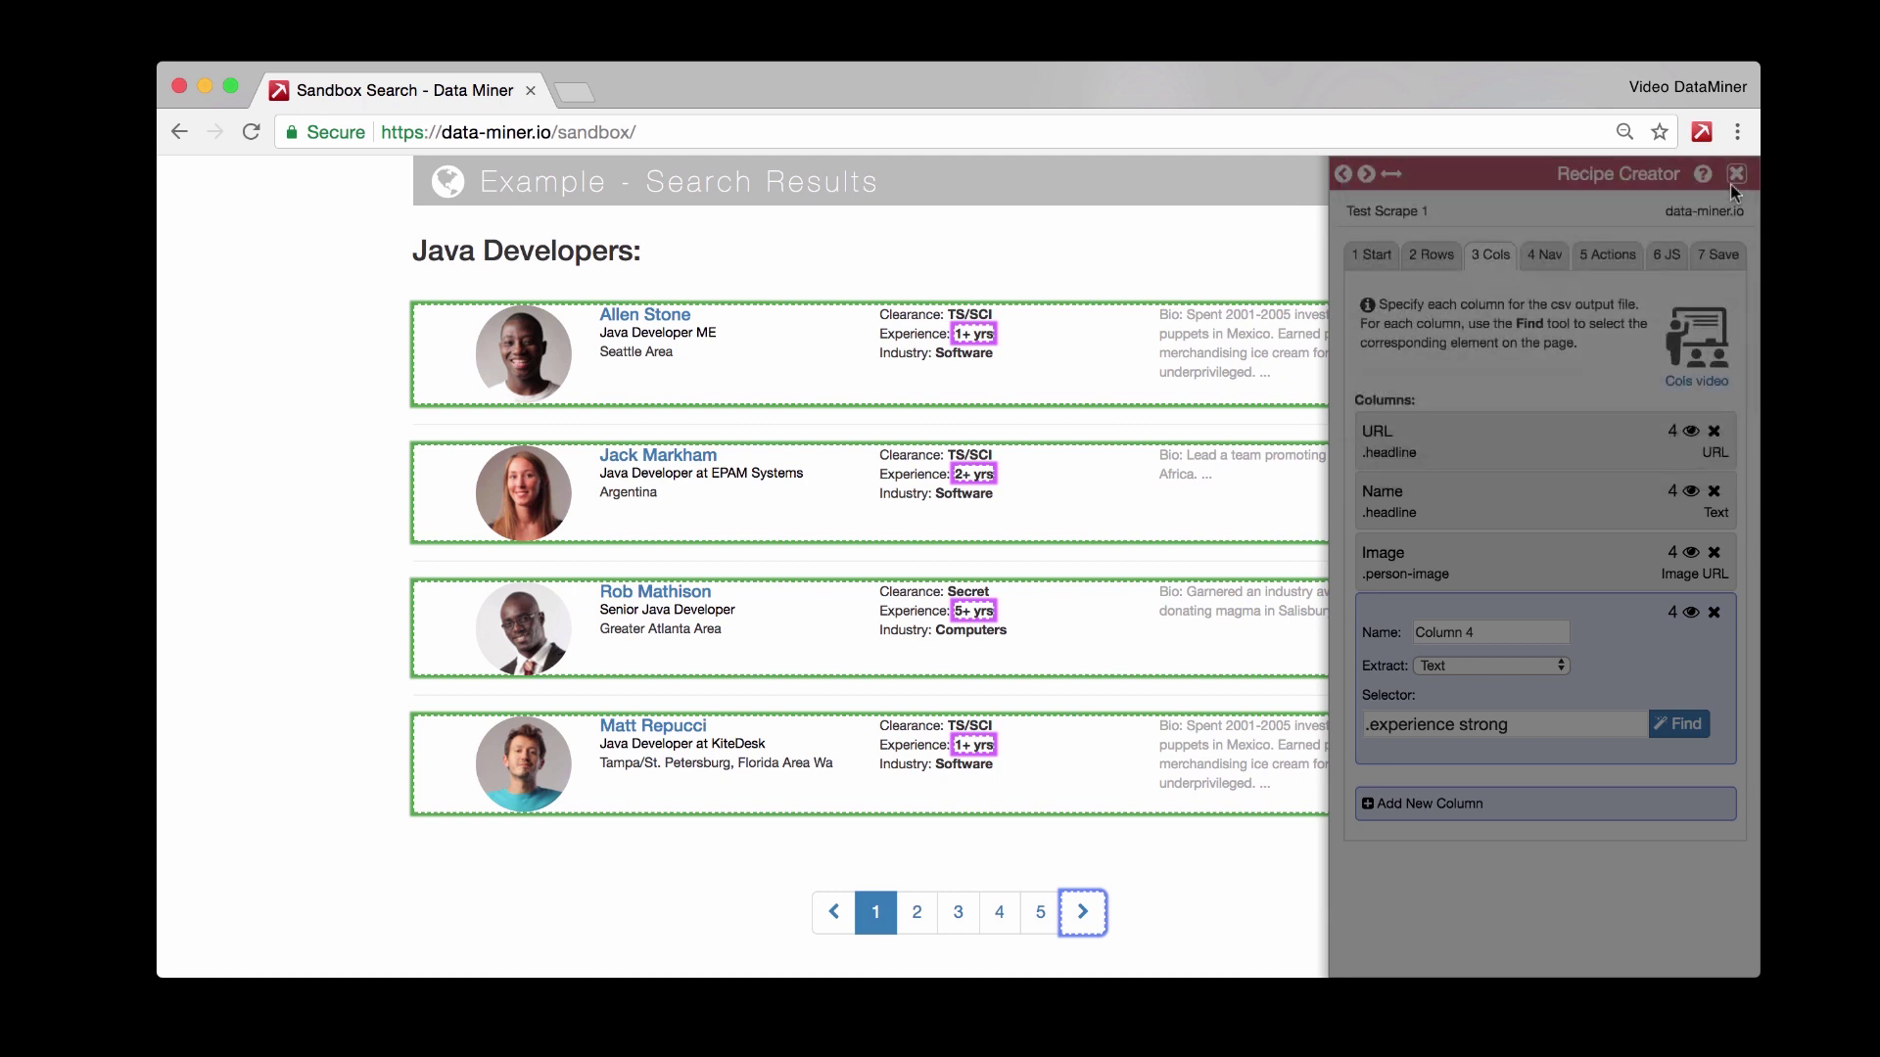
- Add another column and name it Industry
click(1457, 801)
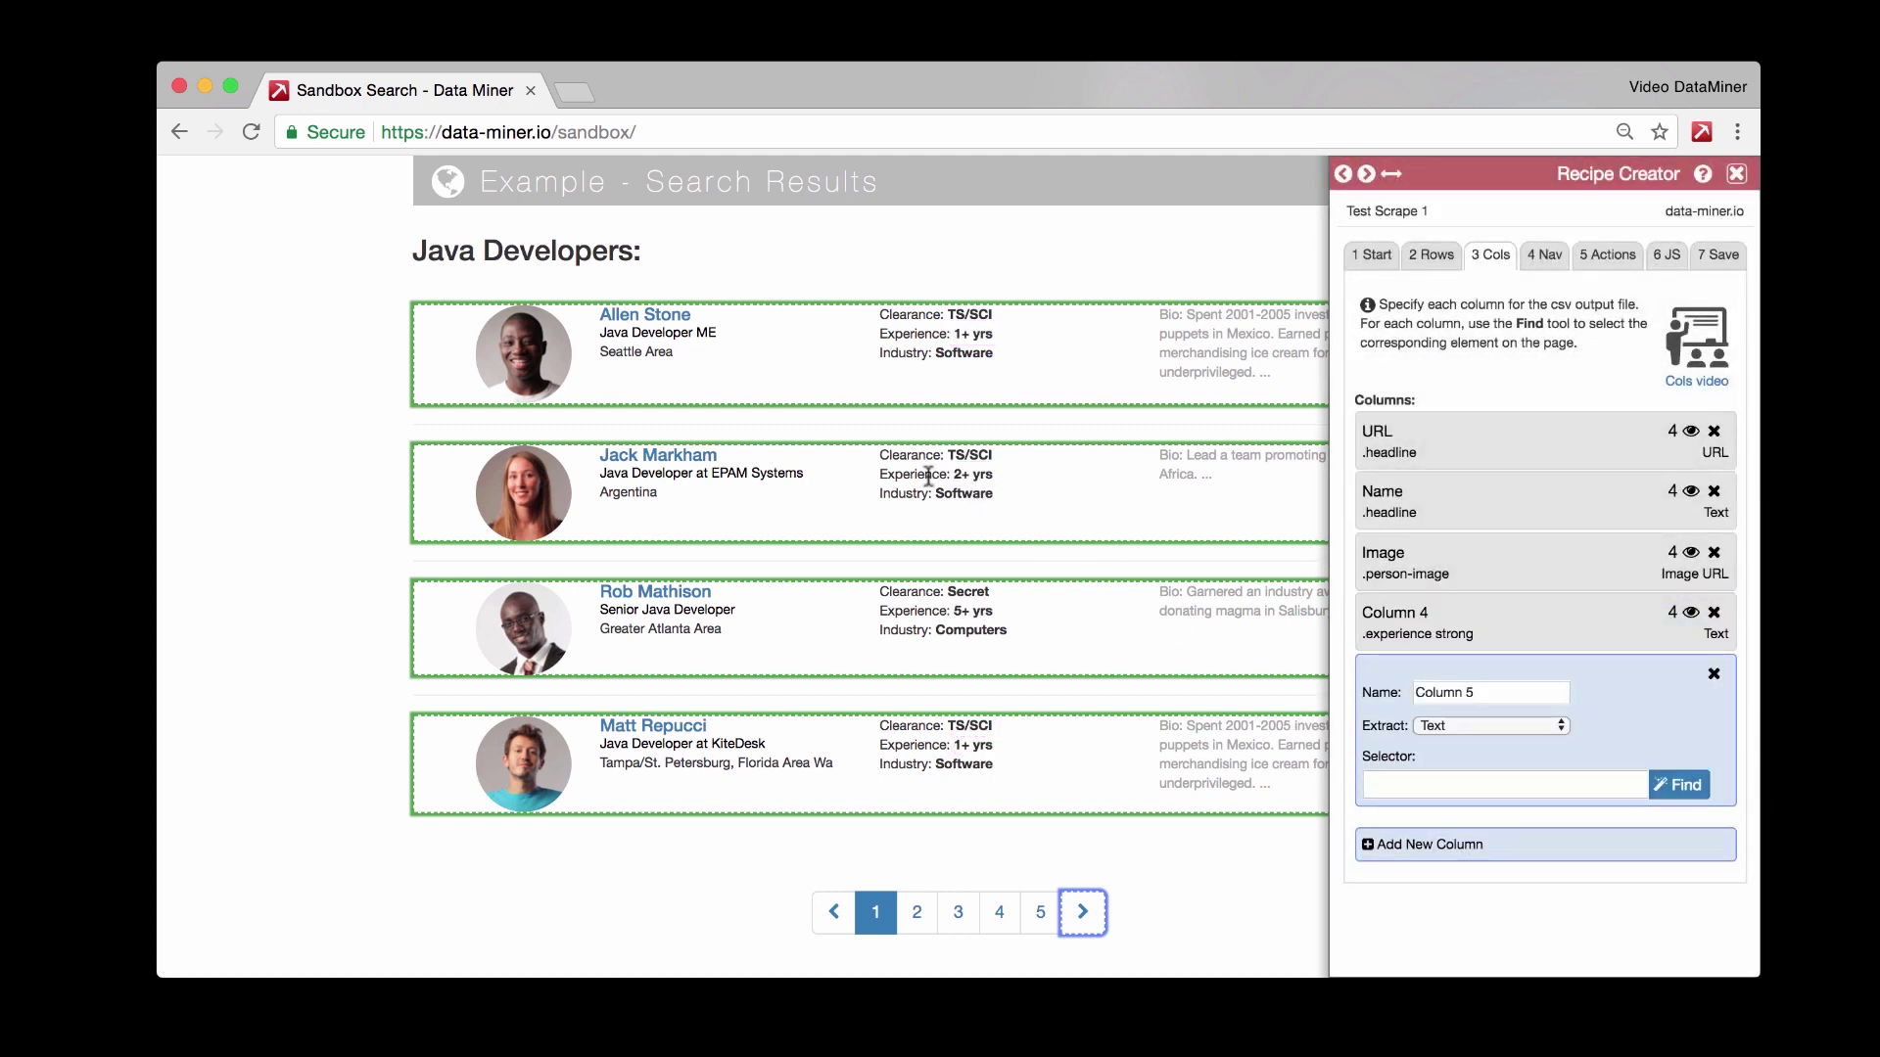
click(1418, 692)
key(super+a)
text(Indistr)
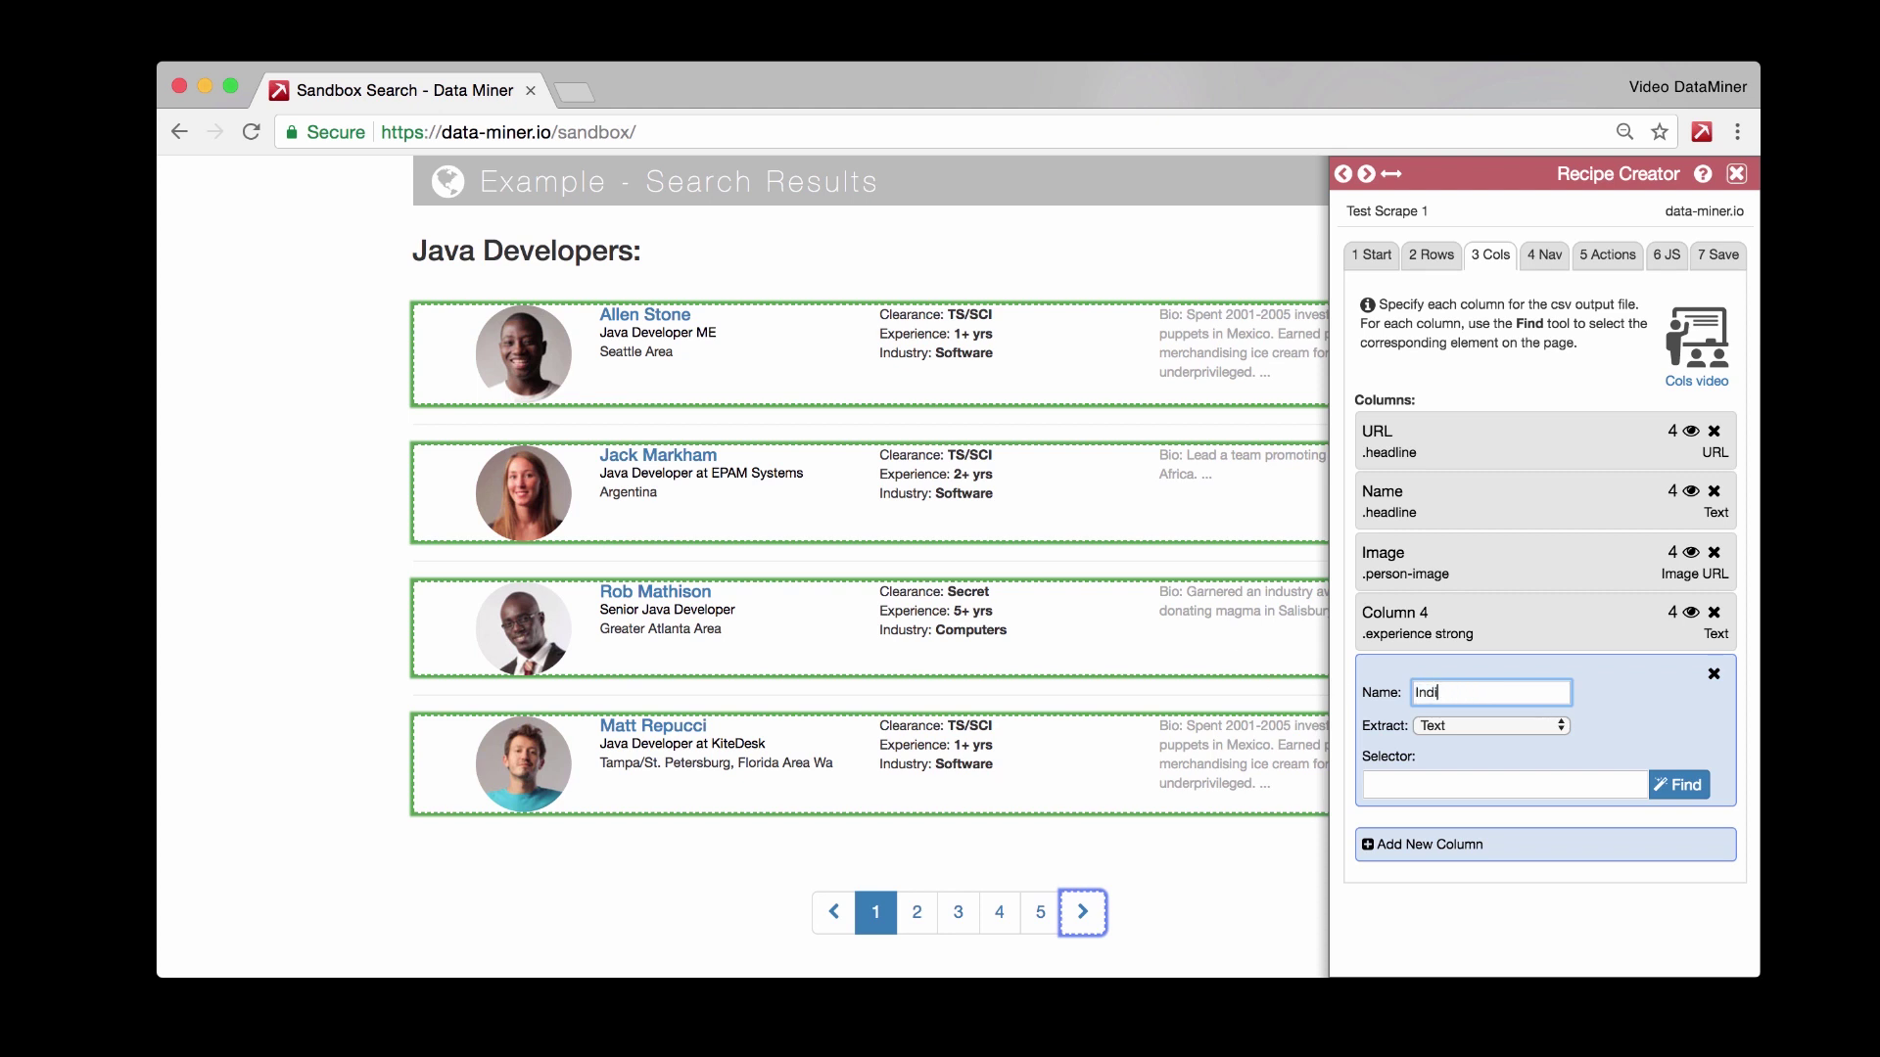
key(BackSpace)
text(ustry)
- Match the industry line by its industry class and extend the Industry column's selector to ".industry strong"
click(1676, 785)
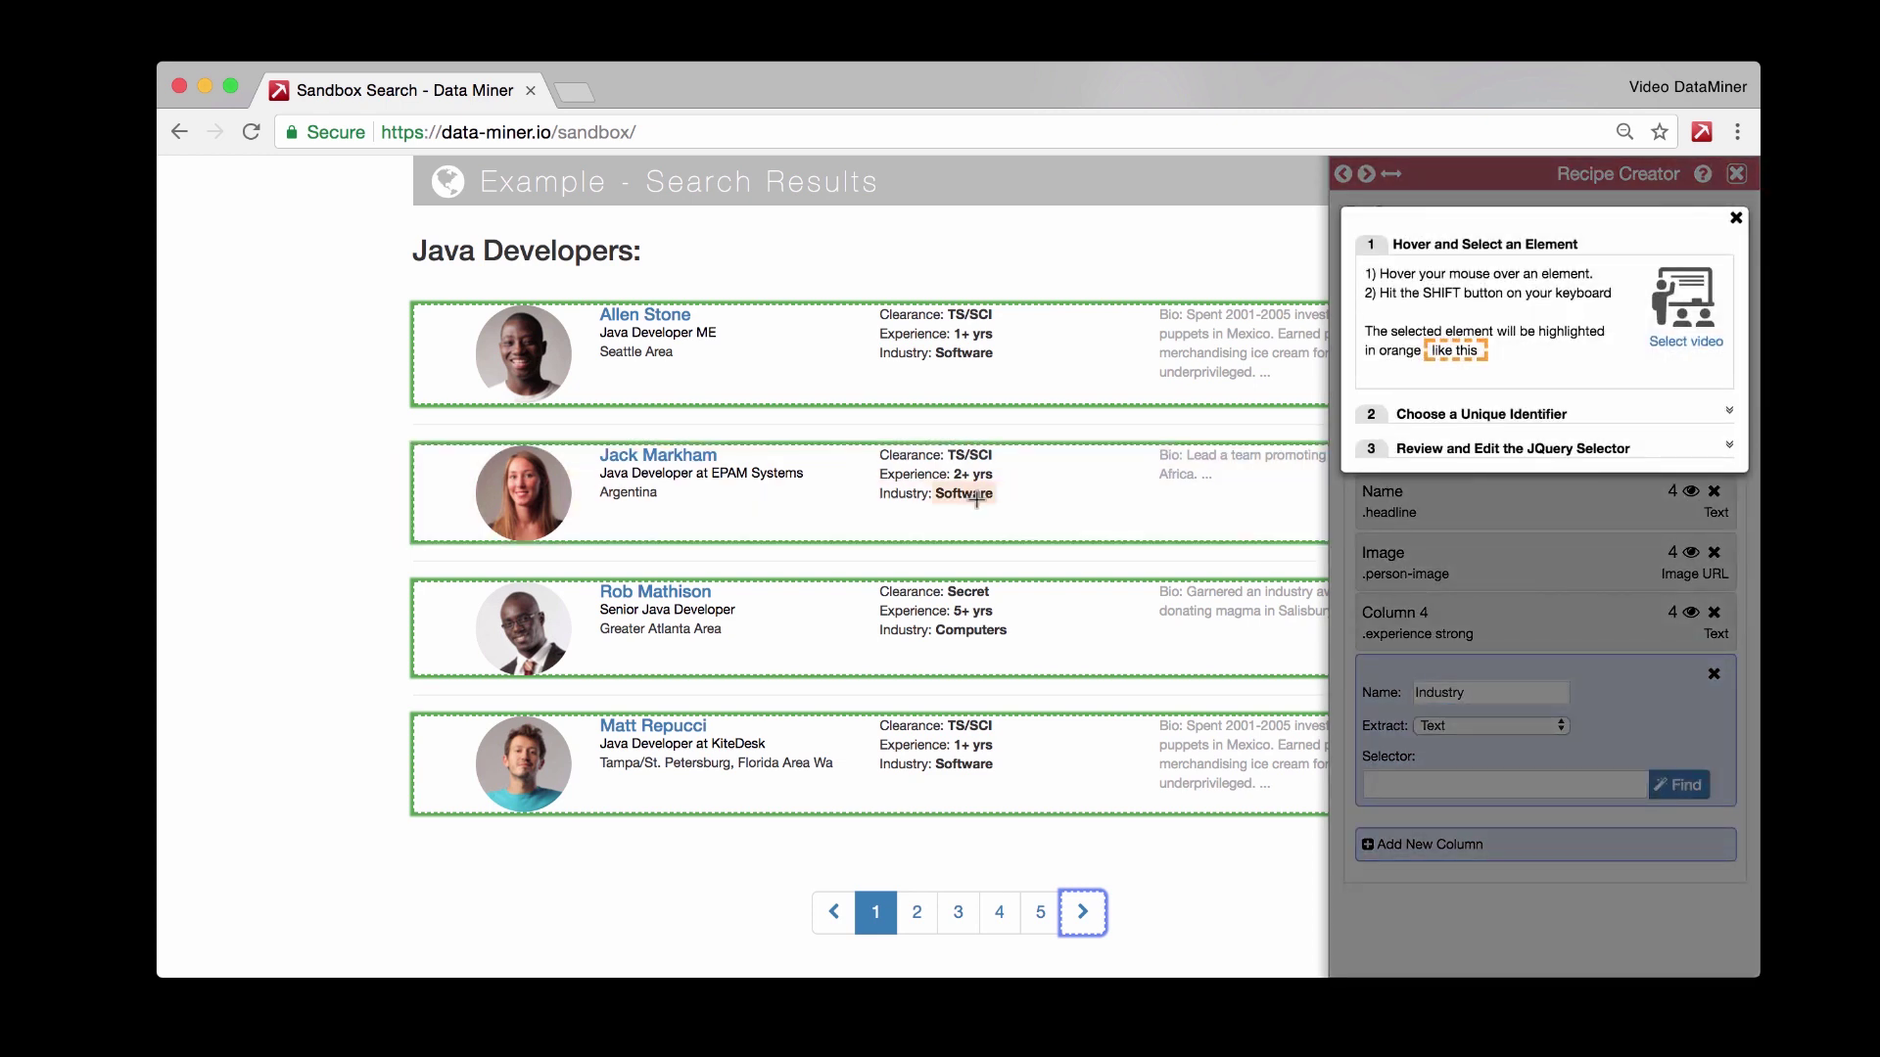
key(shift)
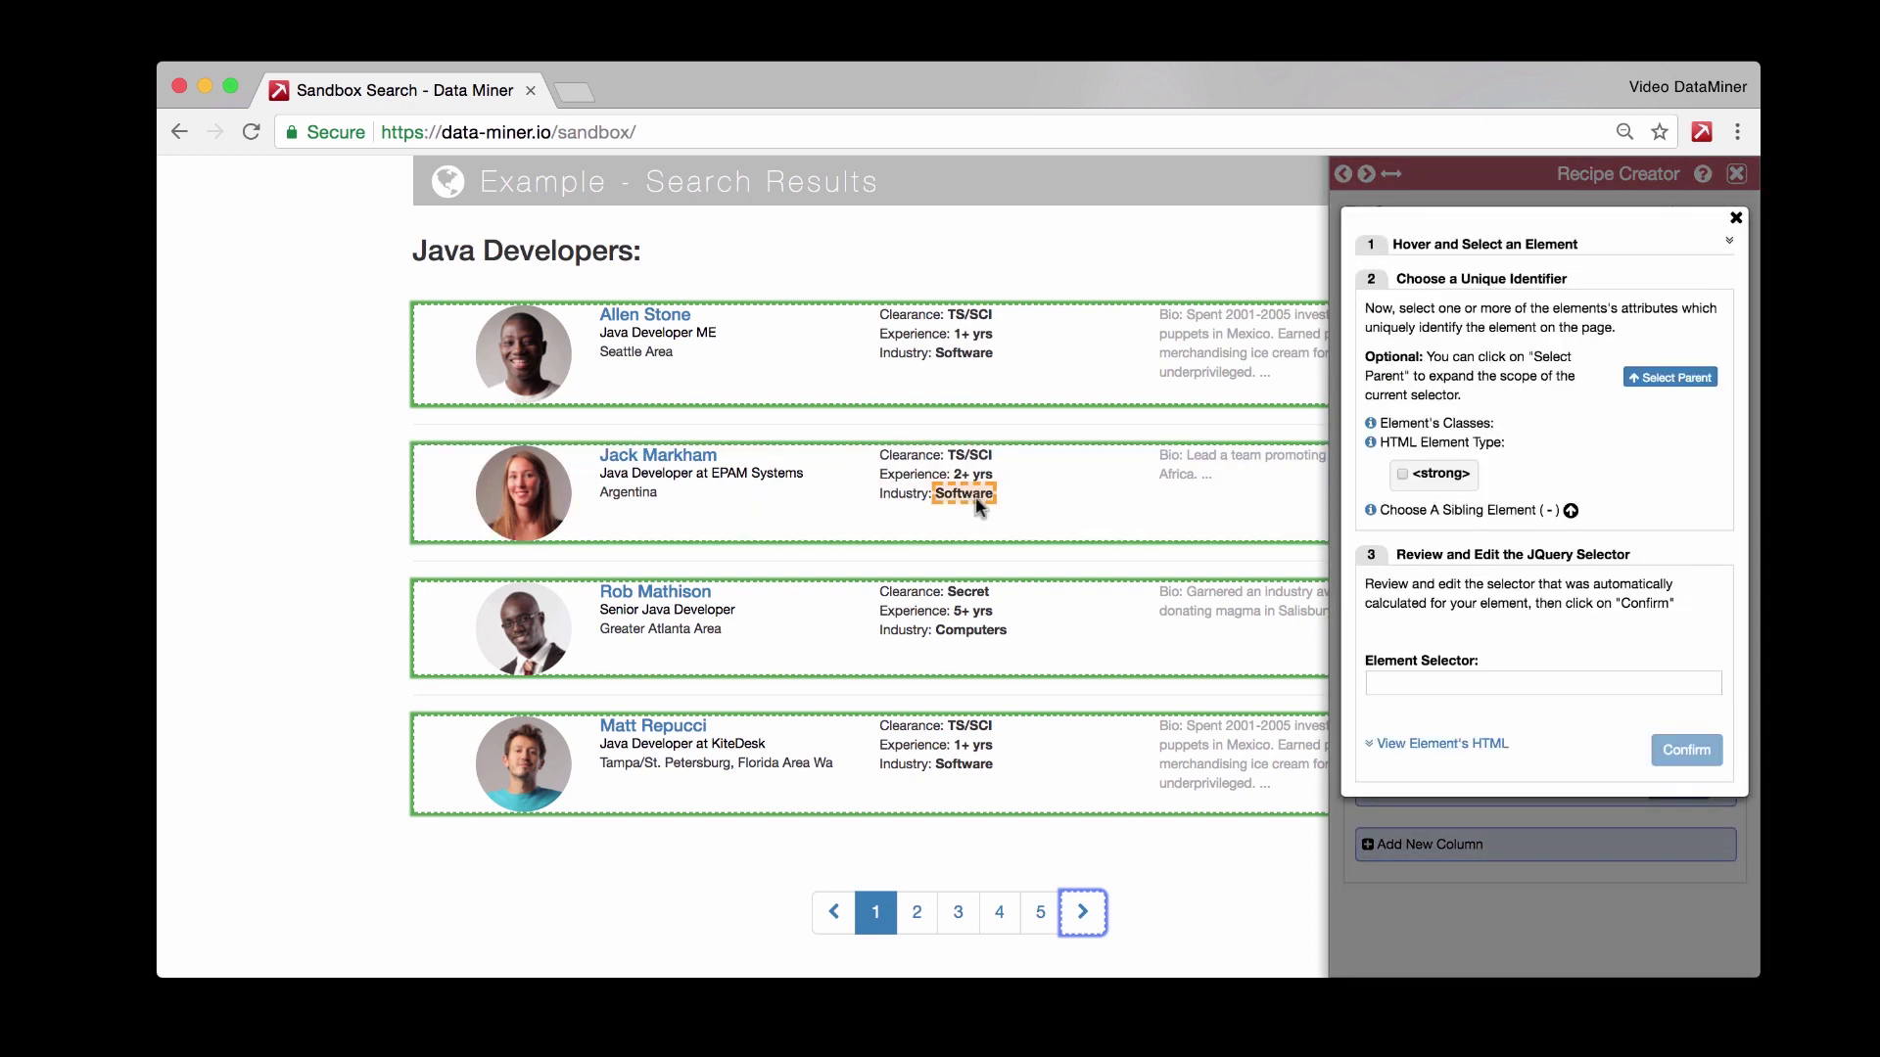
click(1401, 473)
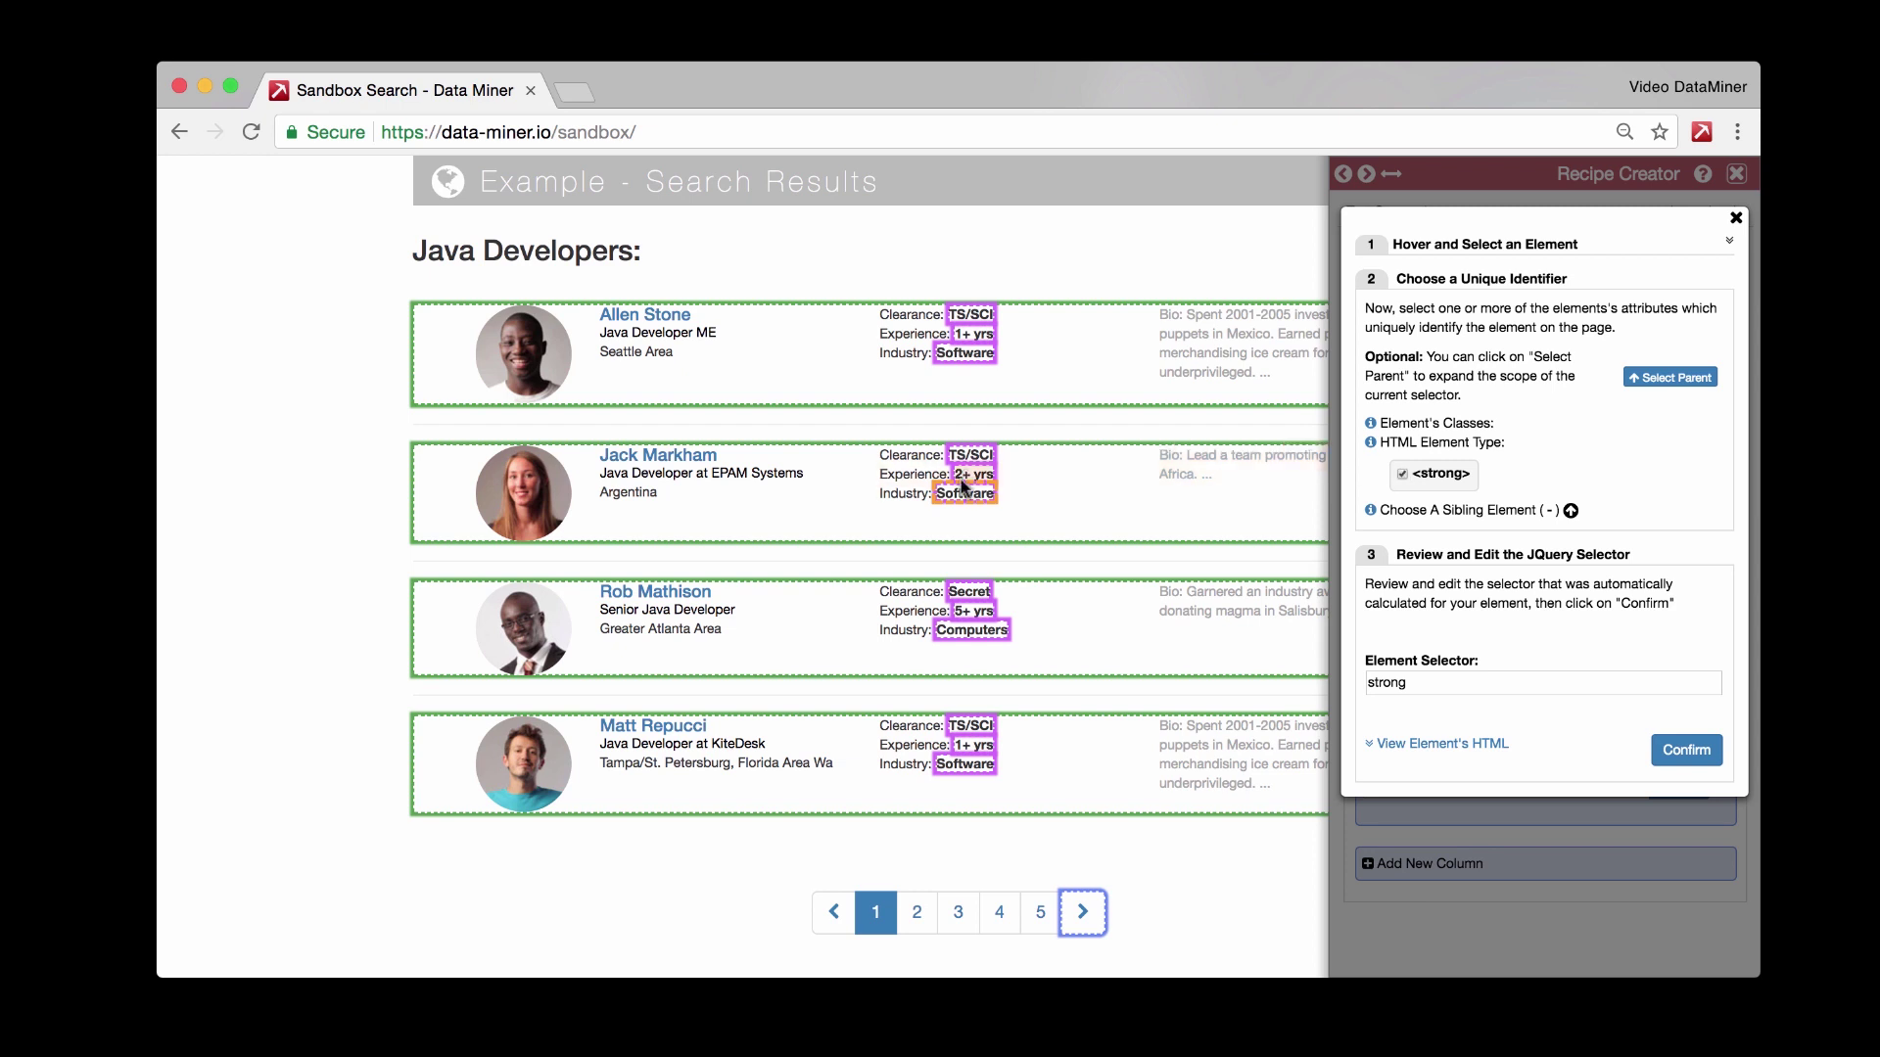
key(shift)
click(1403, 454)
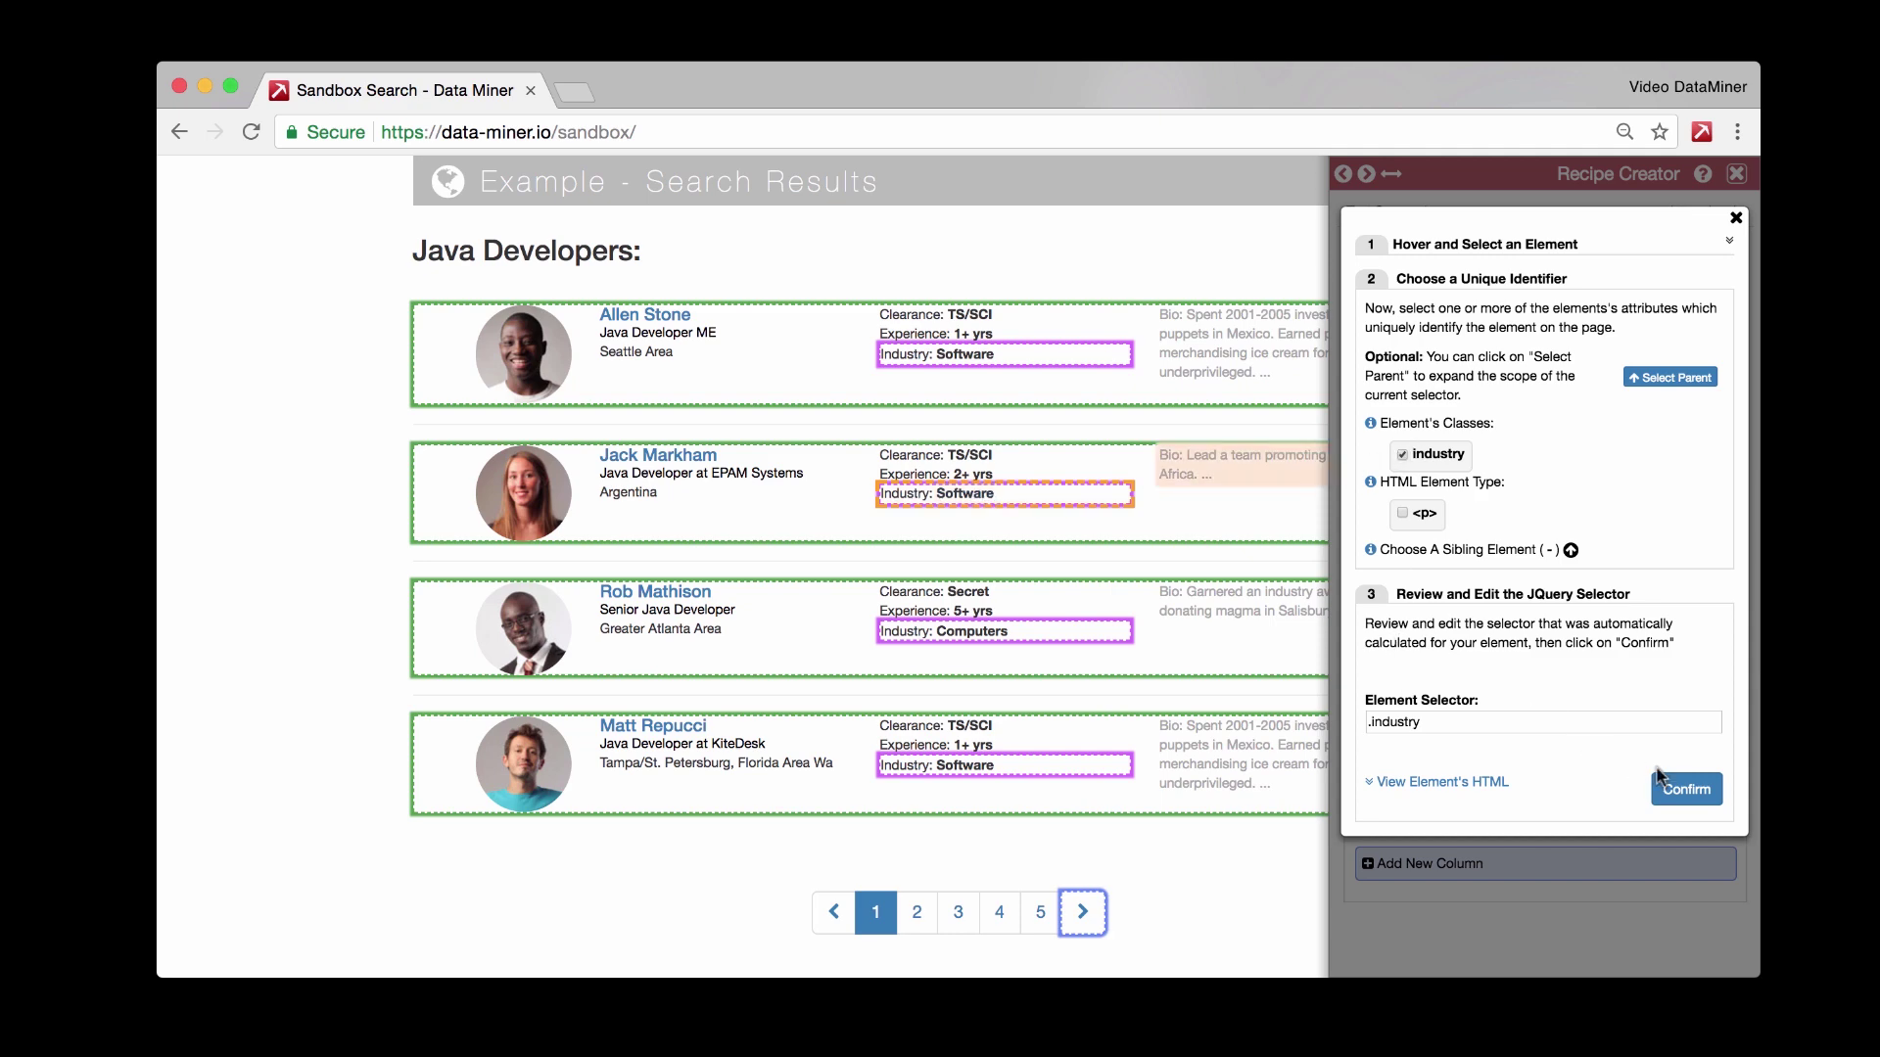
click(1685, 789)
click(1482, 786)
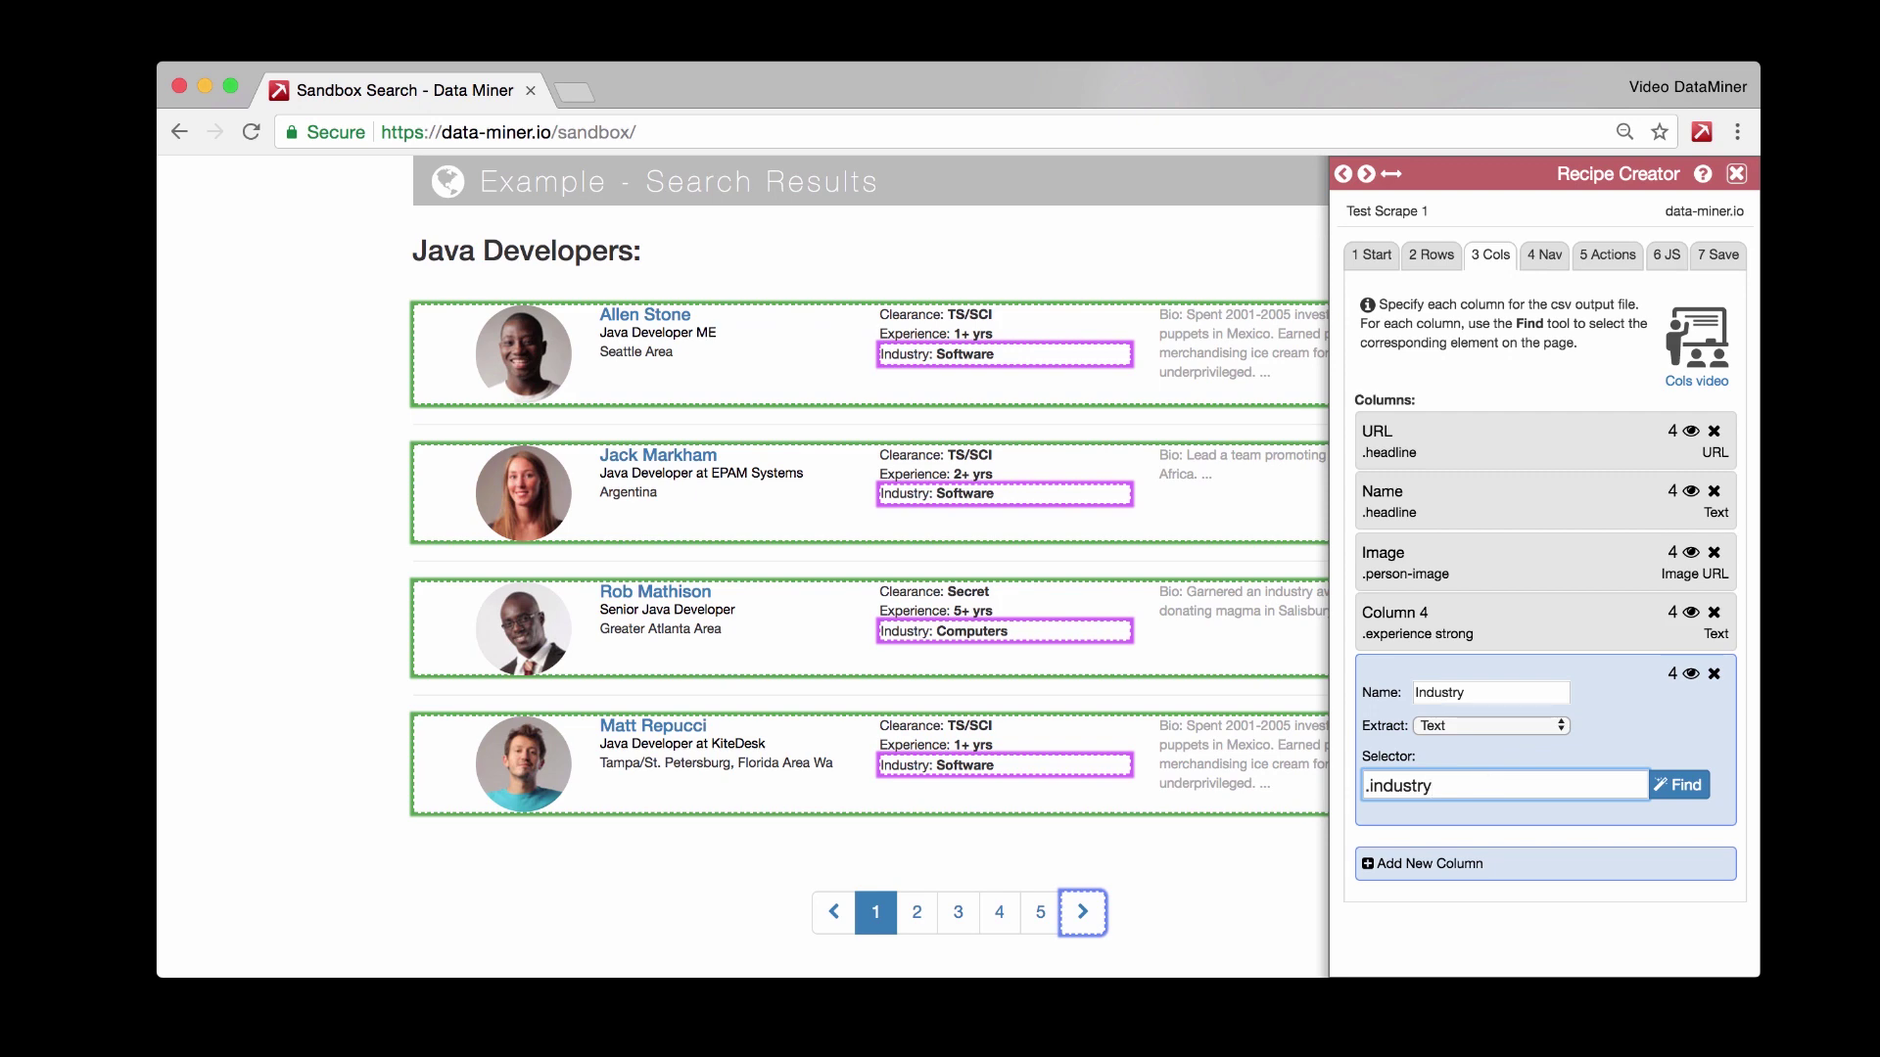
text(strong)
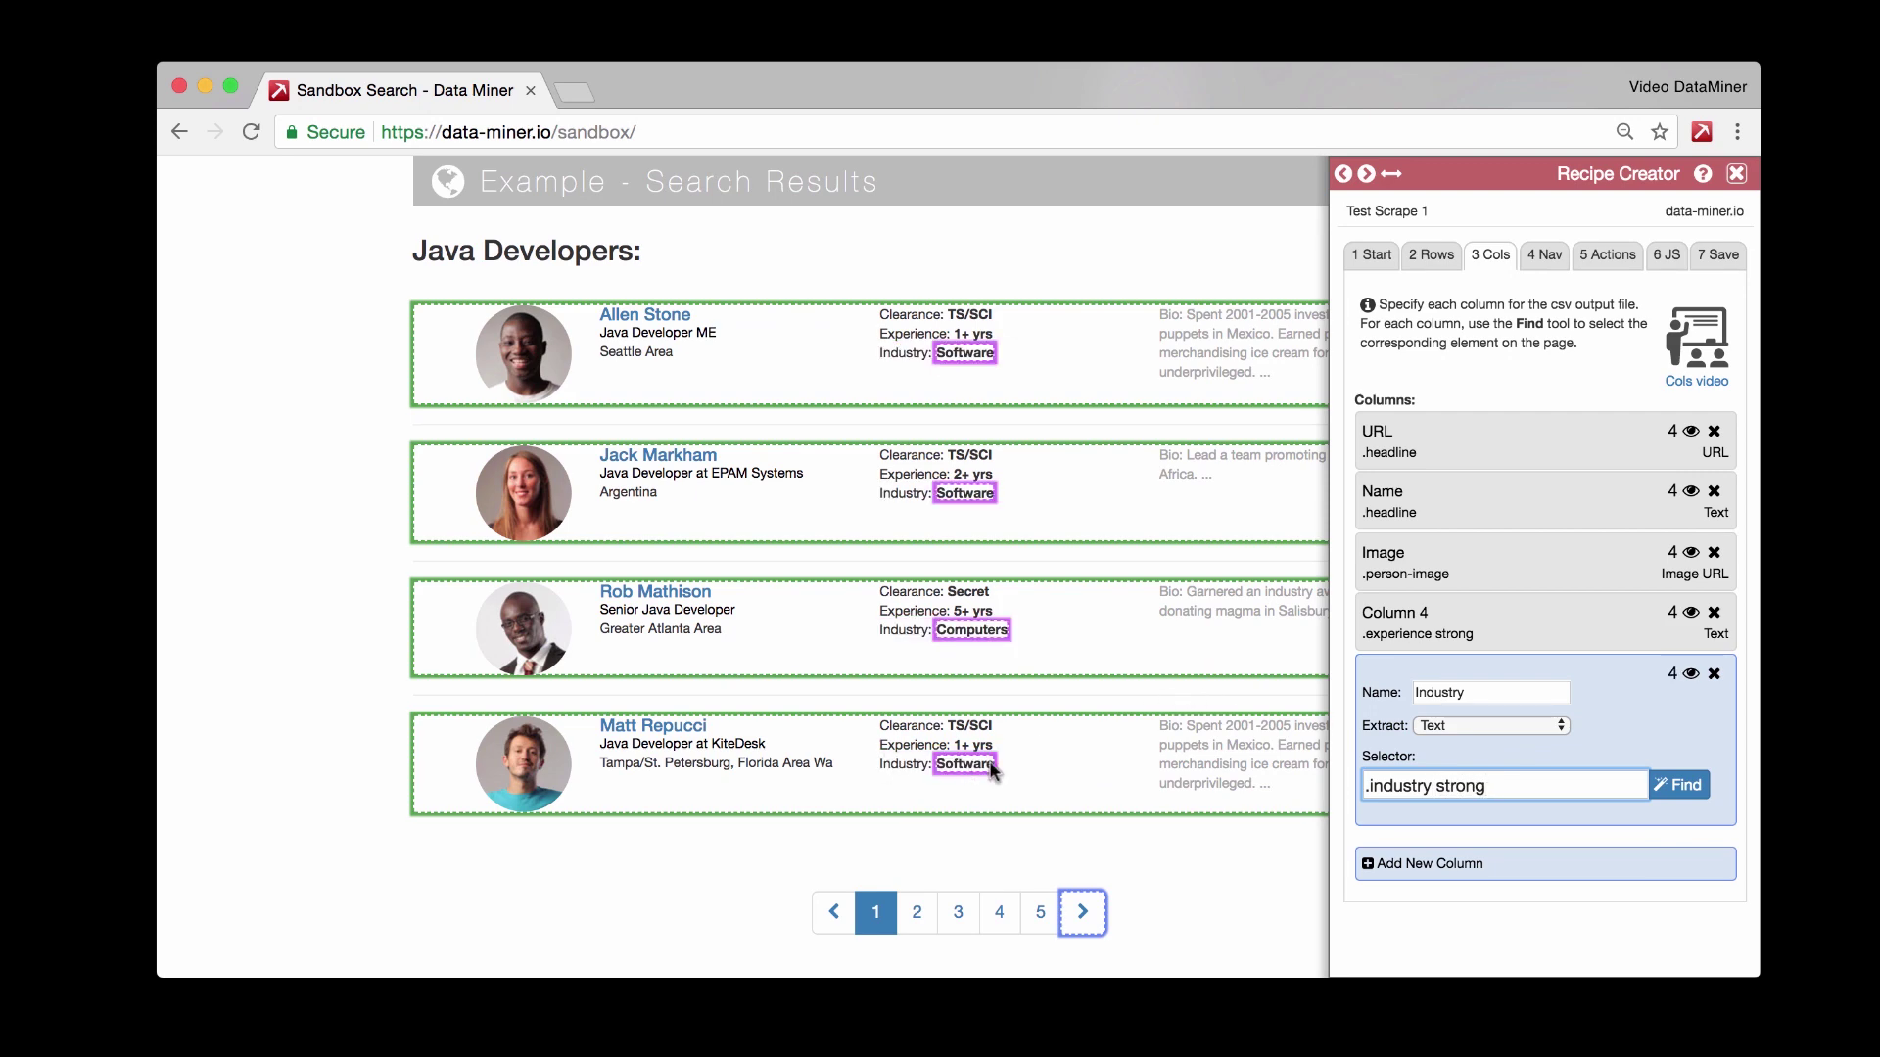
- Add a sixth column and match the clearance line by the <p> element type
click(1428, 862)
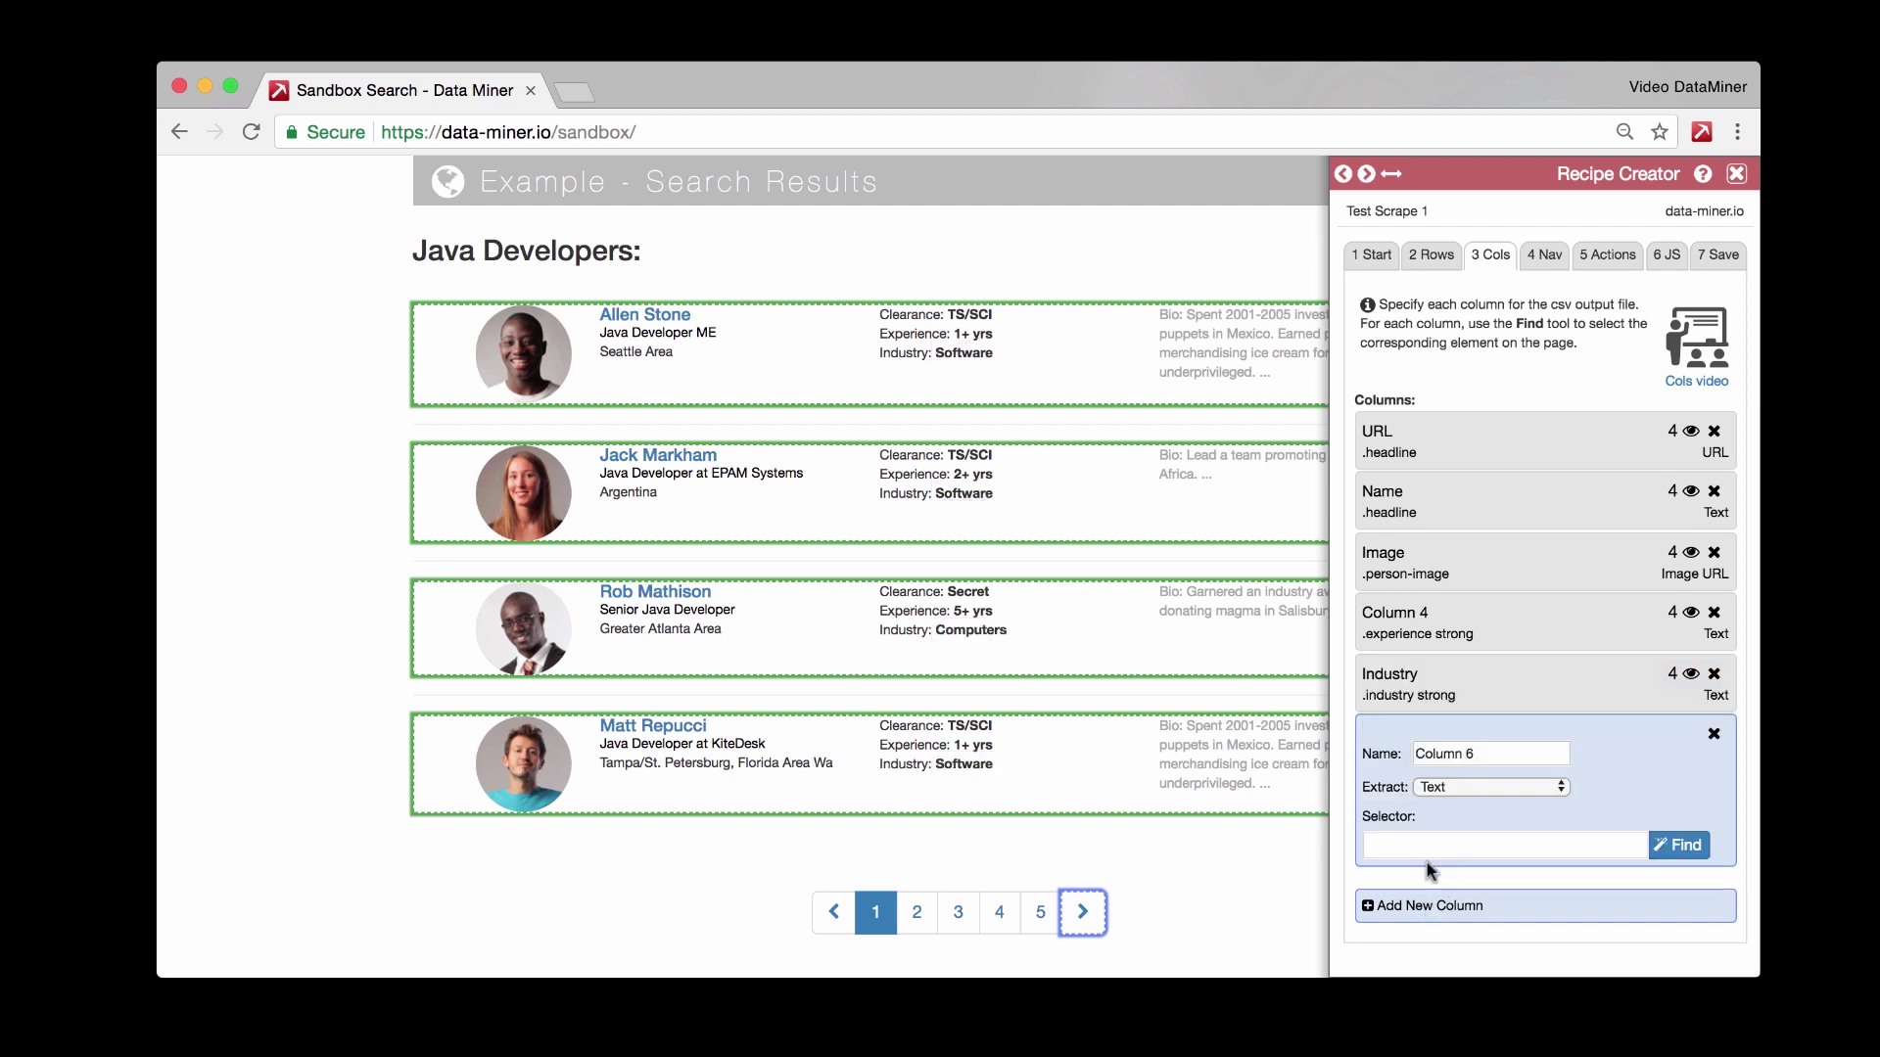
click(1441, 838)
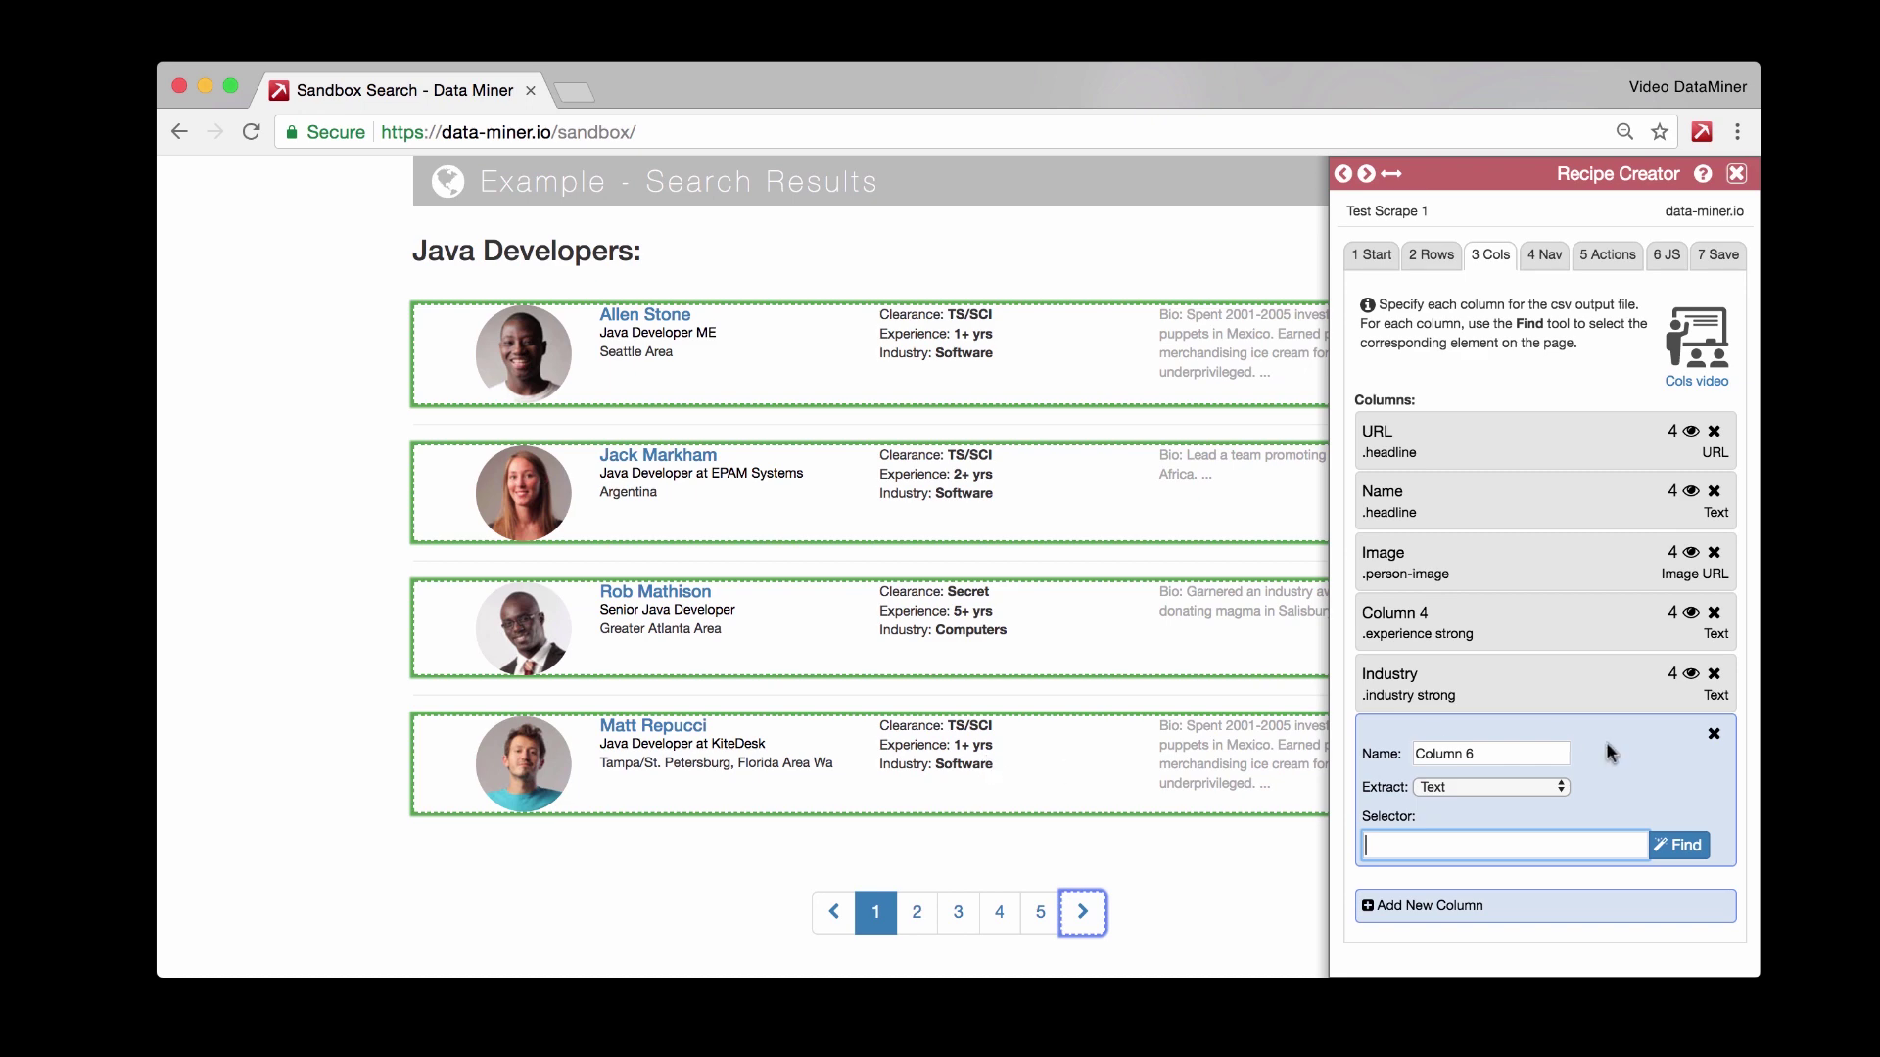
click(1679, 845)
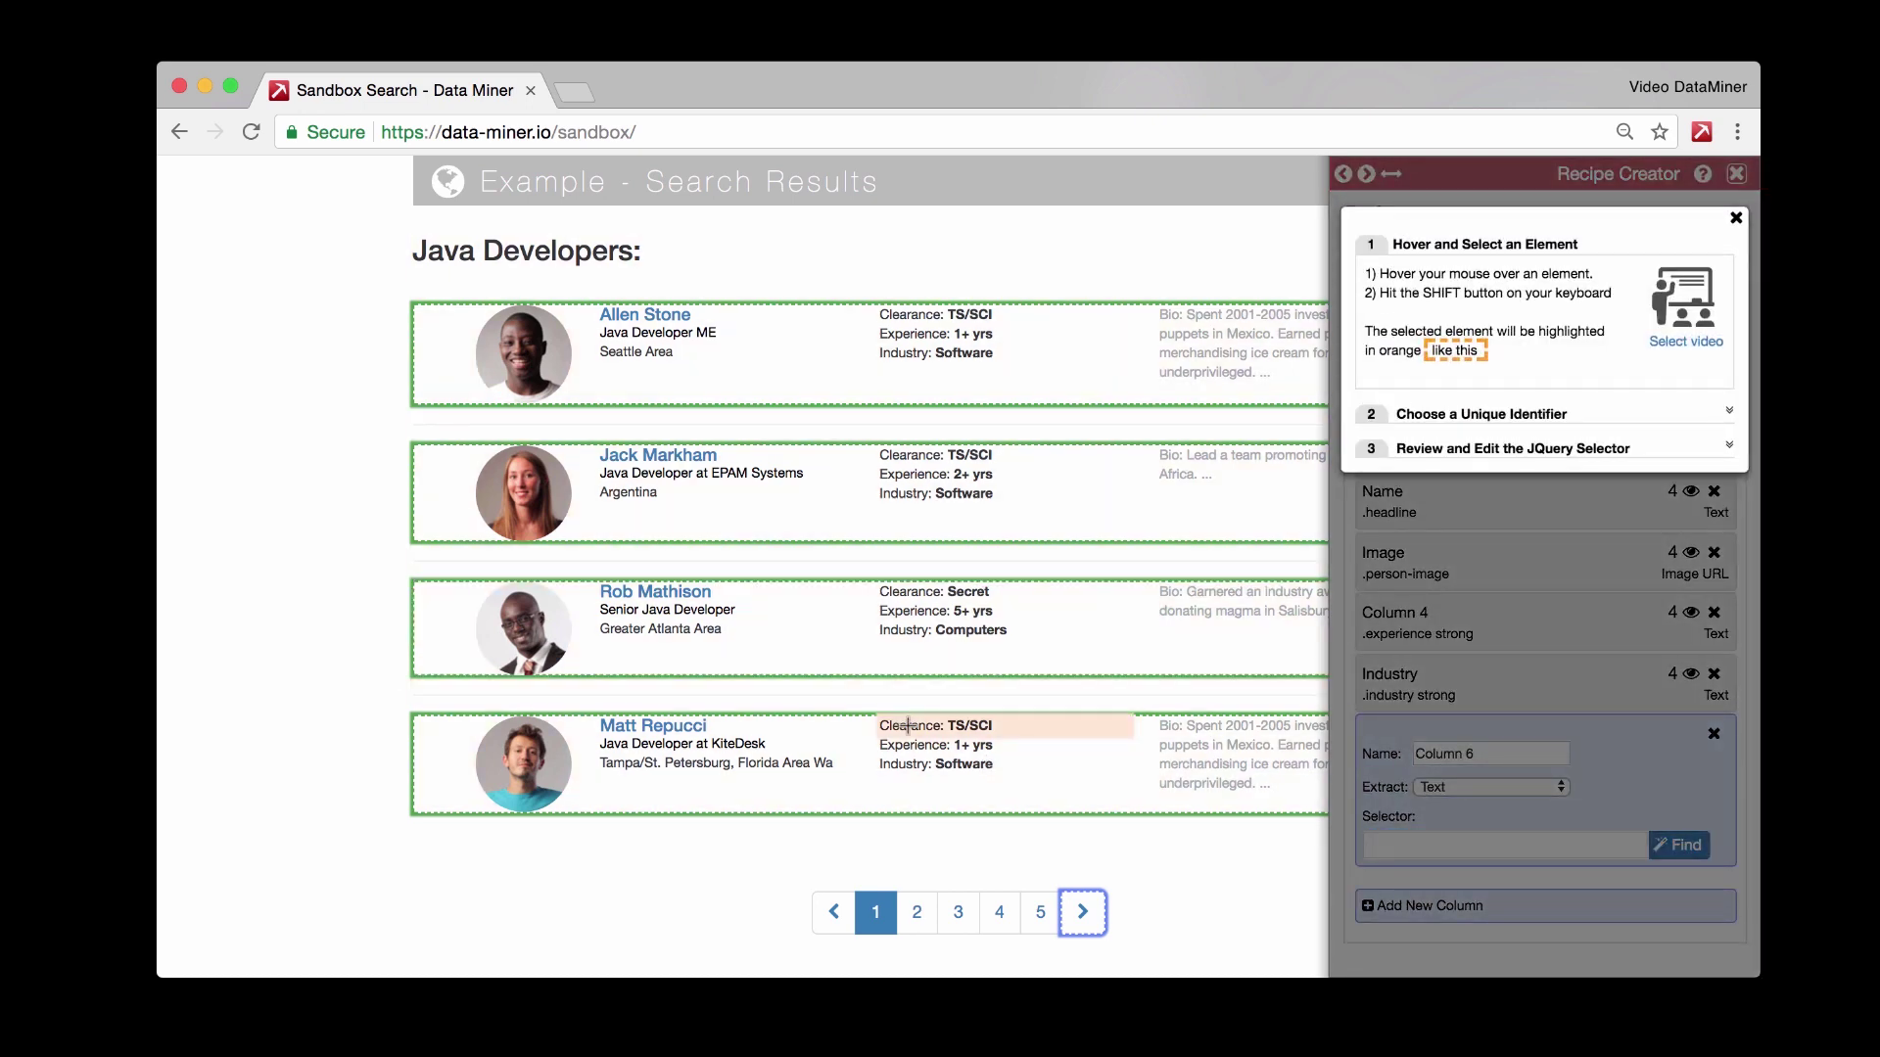
key(shift)
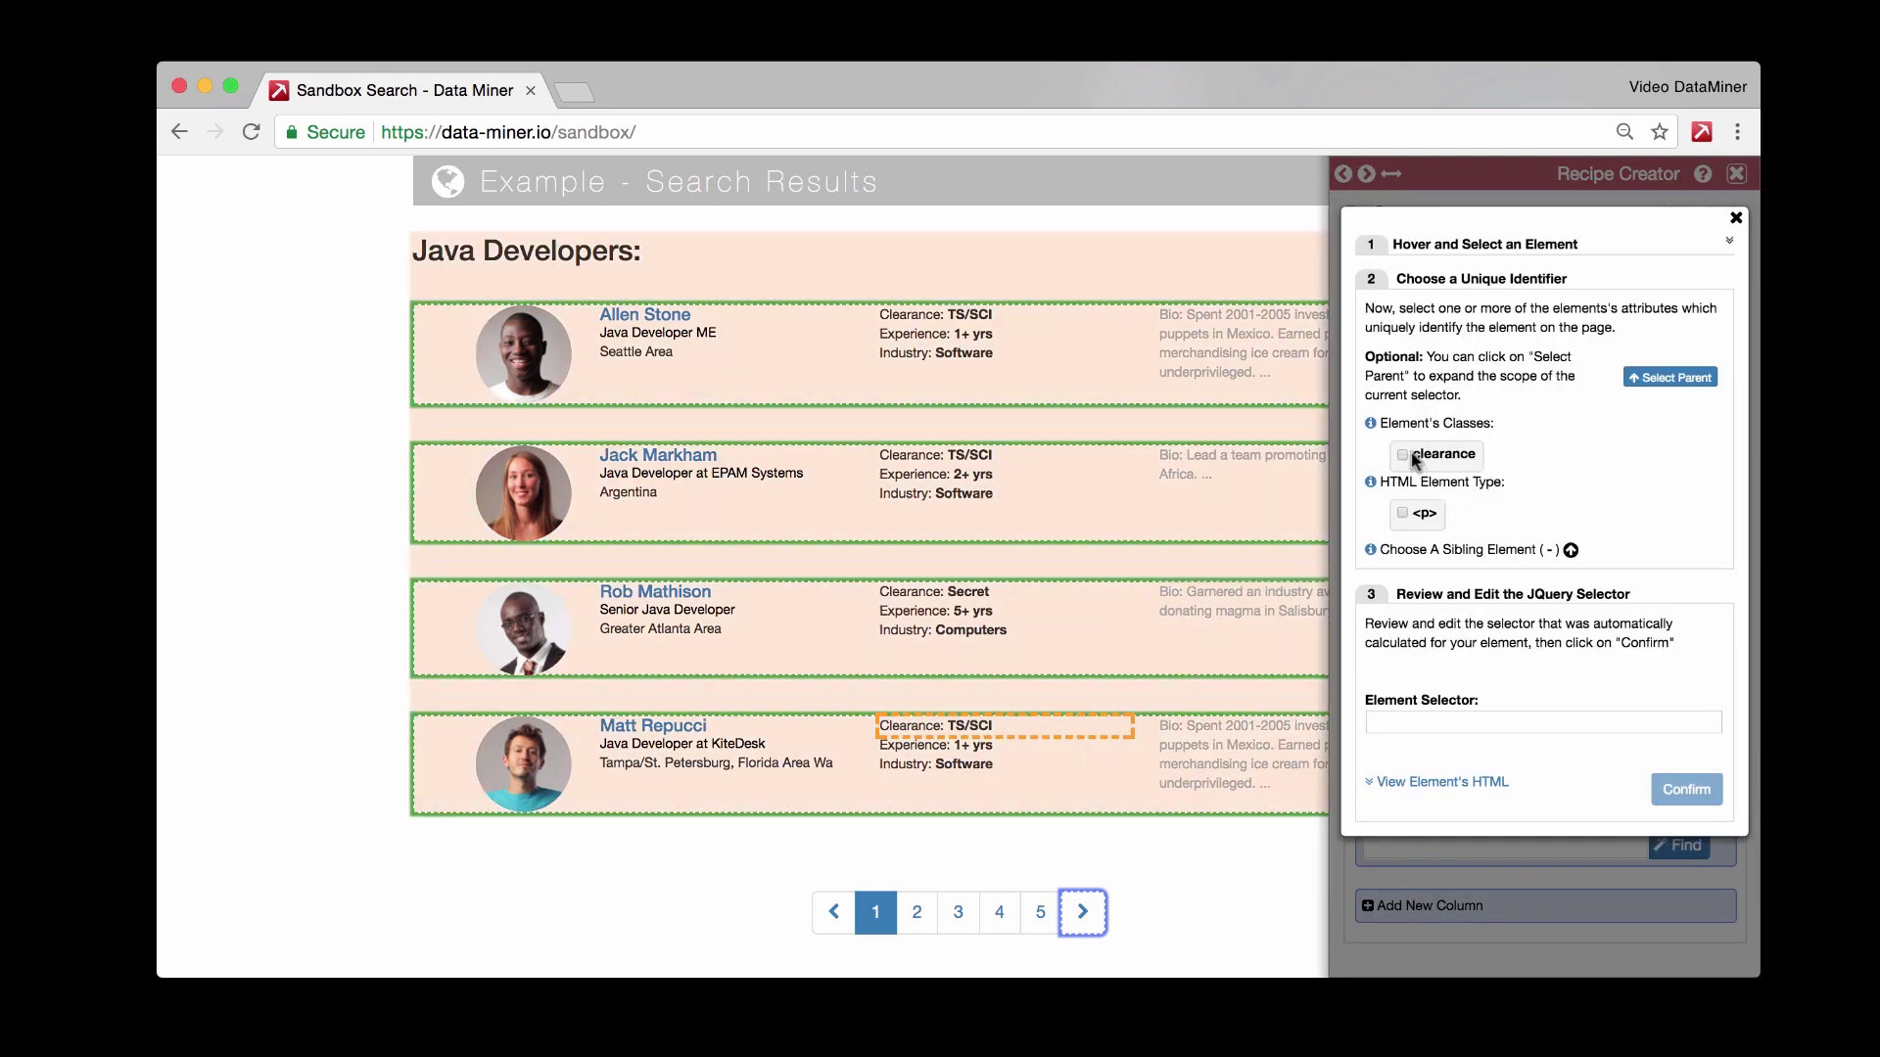
drag(1415, 460, 1484, 467)
click(1403, 514)
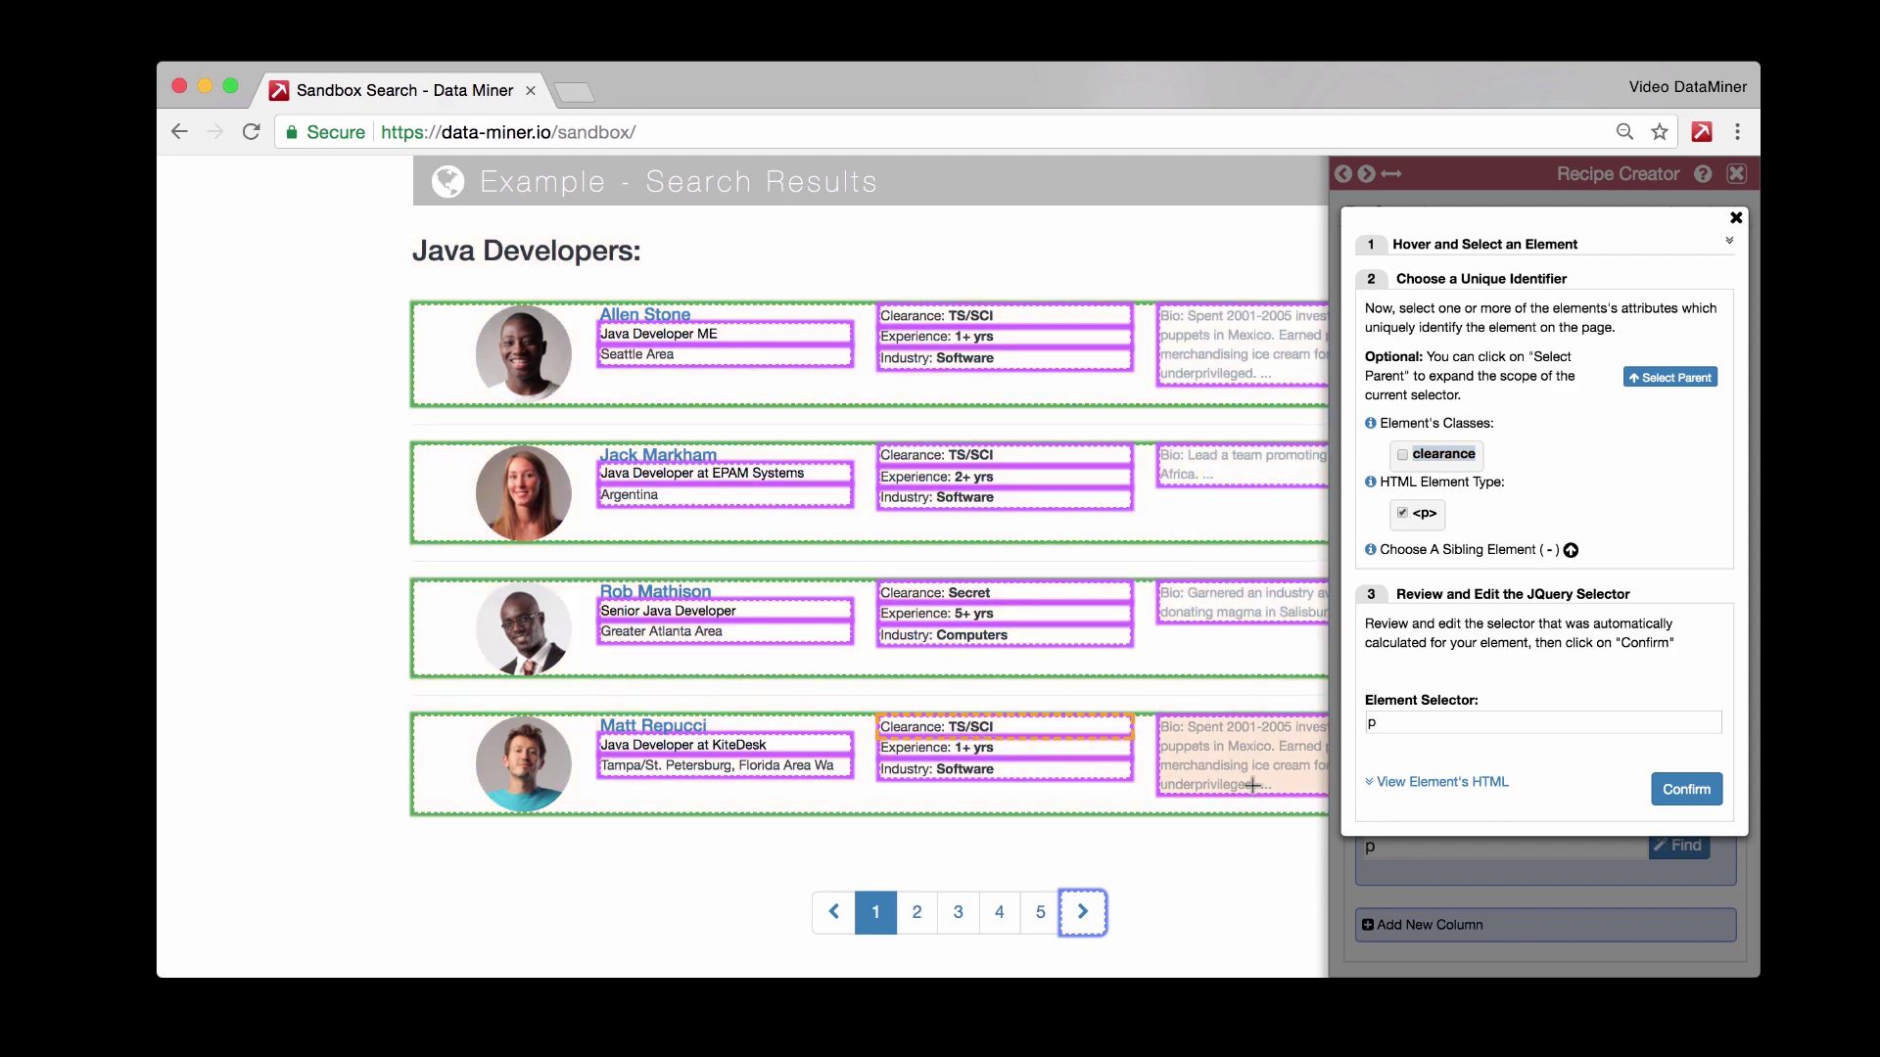
- Refine the column's paragraph selector to "p:contains(Clearance) strong" to match only the clearance values
click(1533, 725)
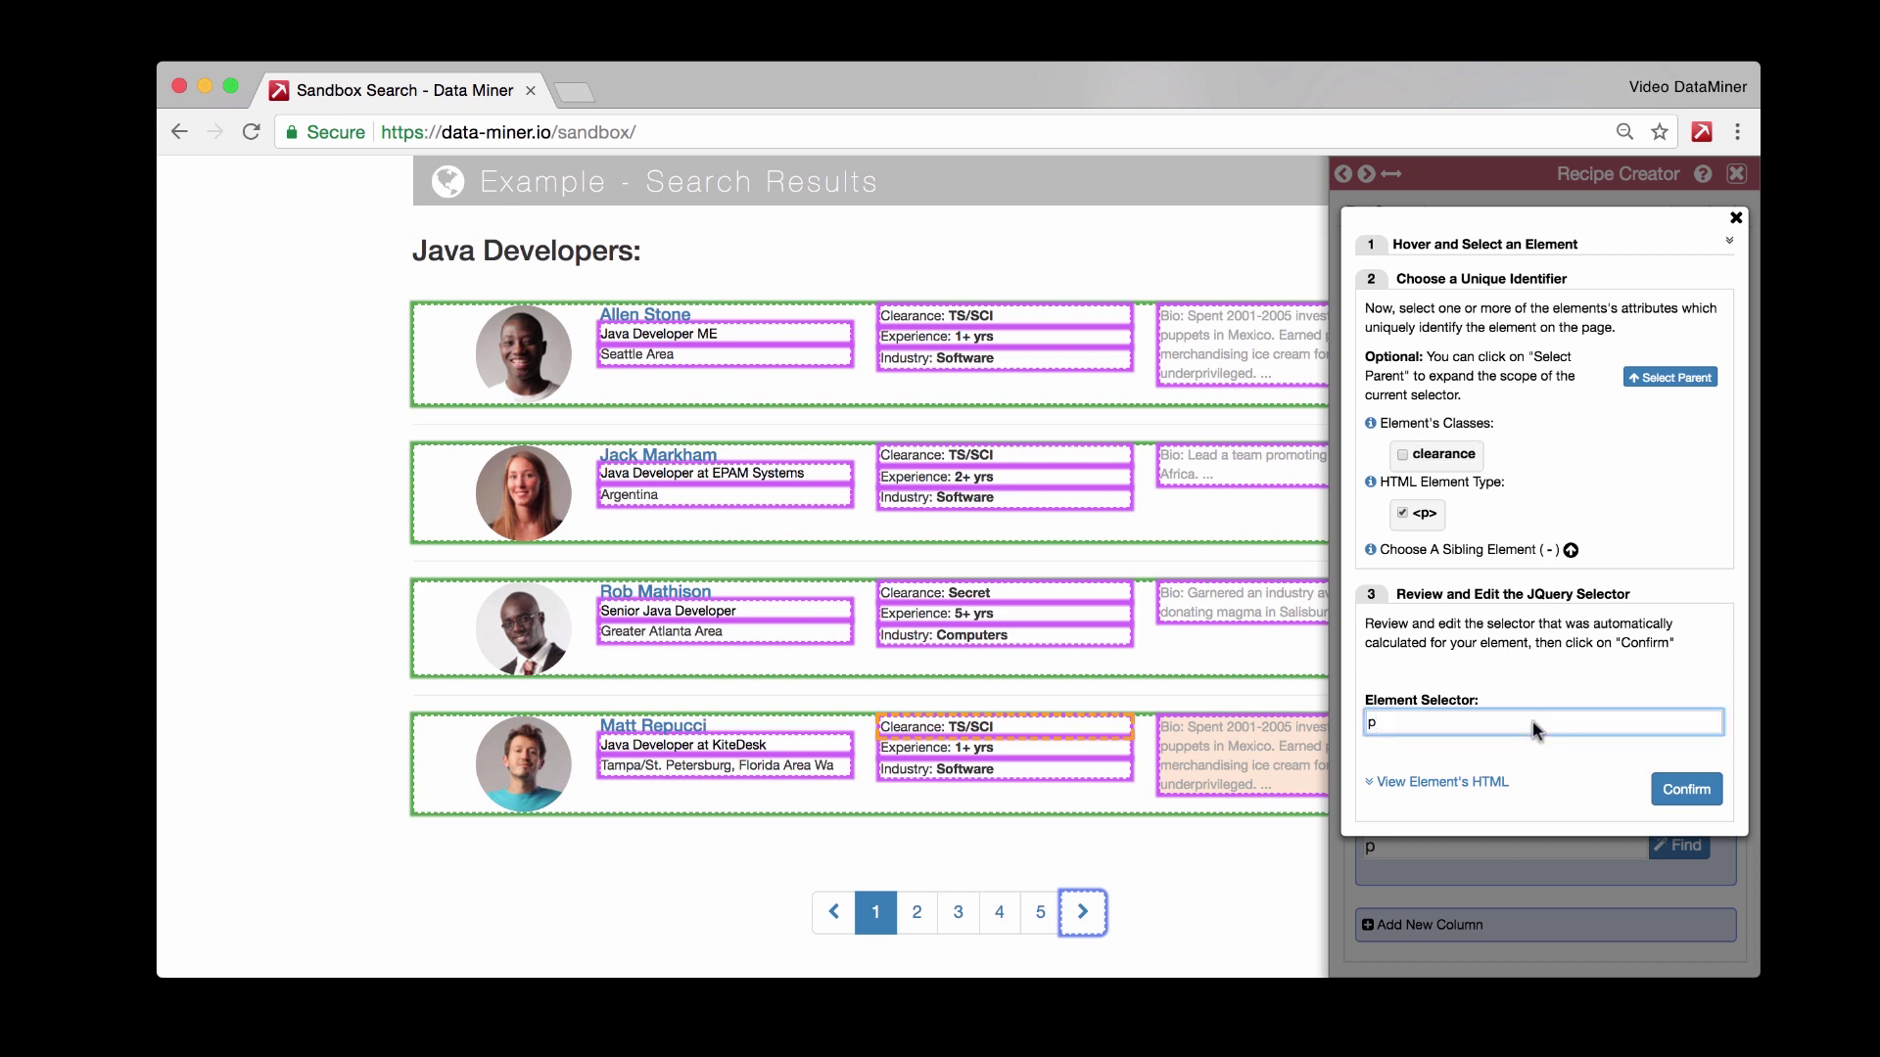
text(:)
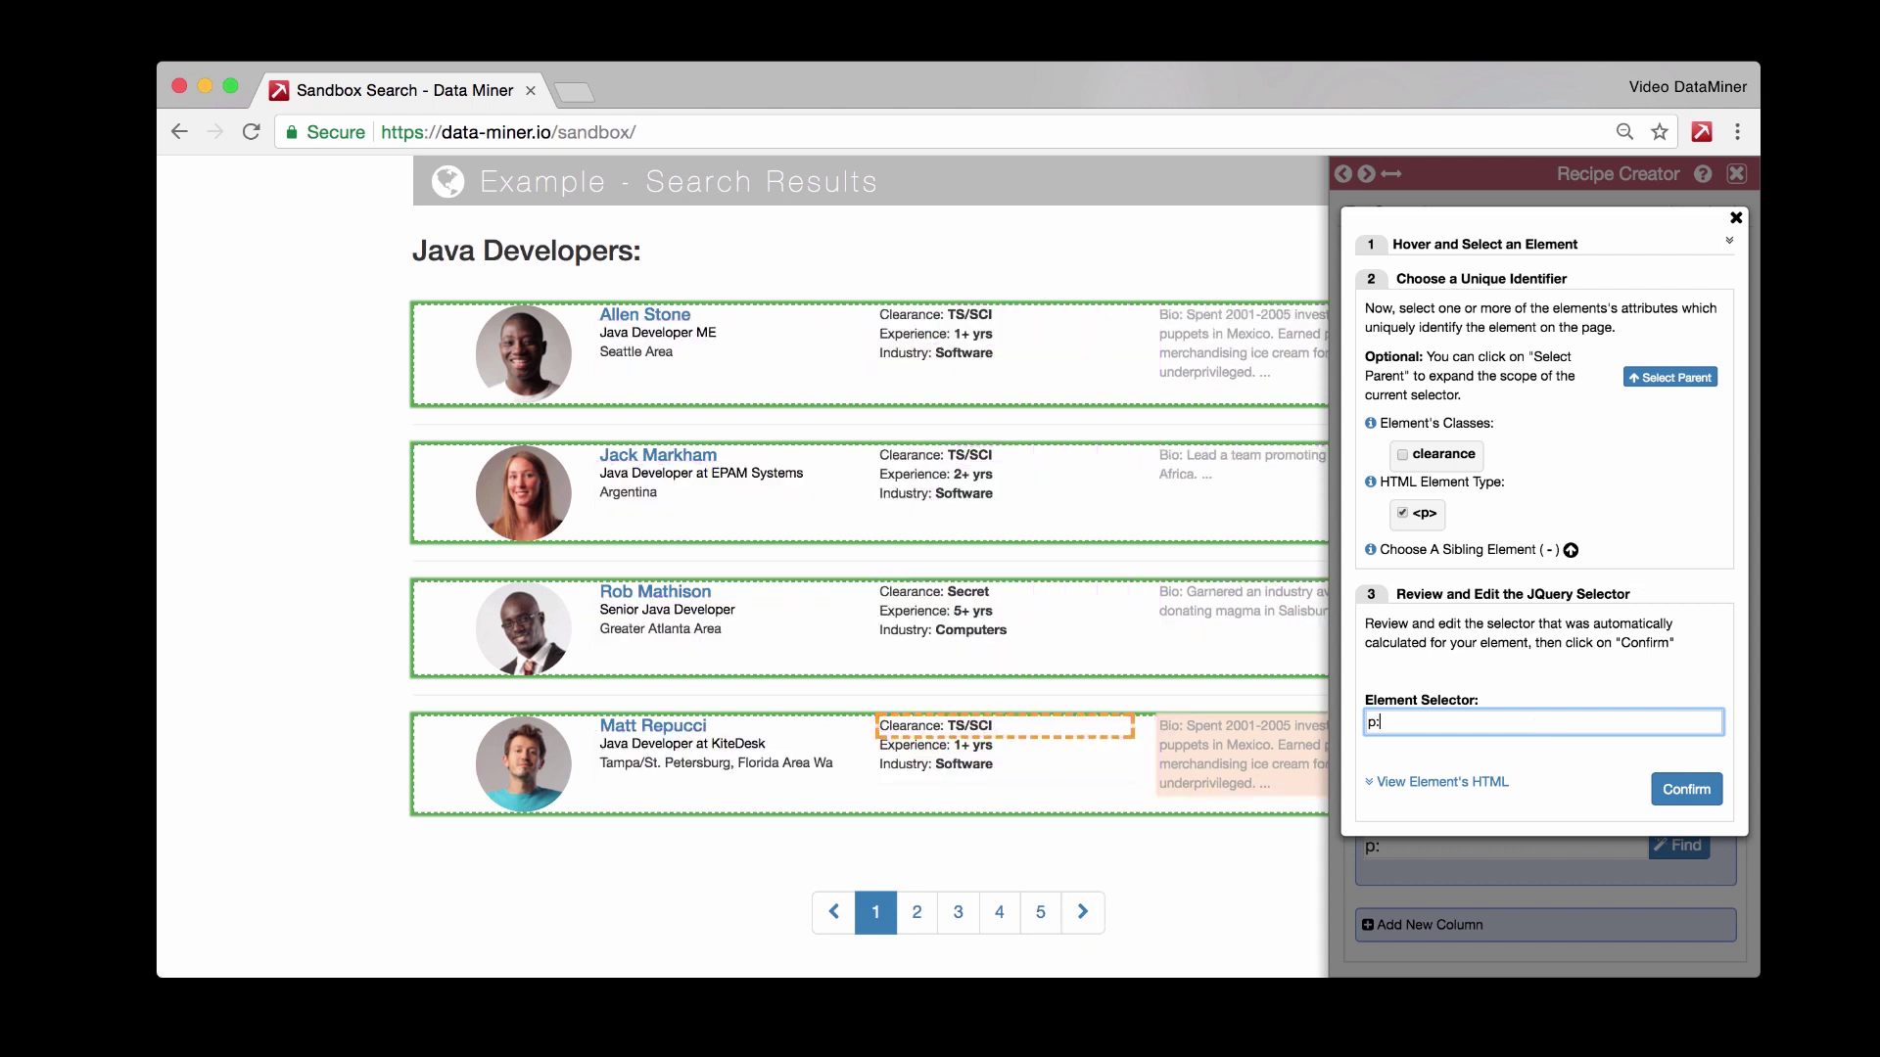
text(contains())
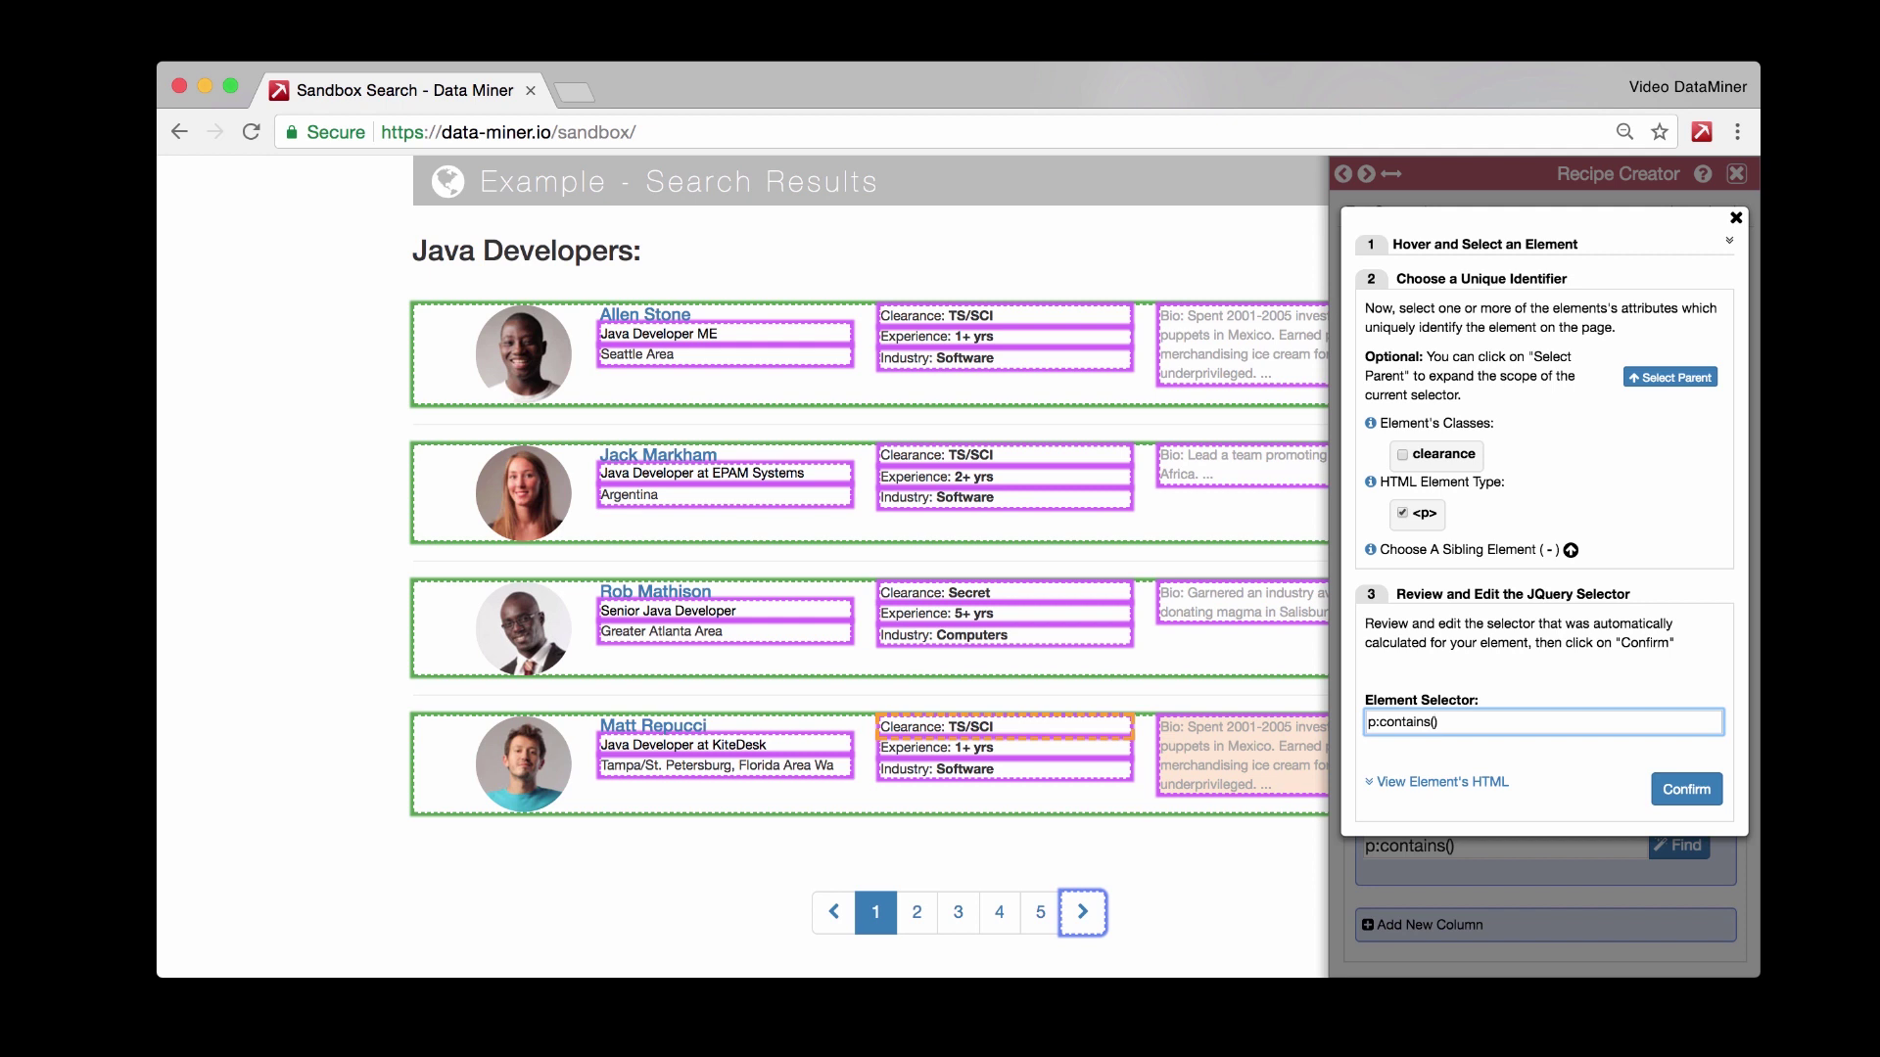
text(Clear)
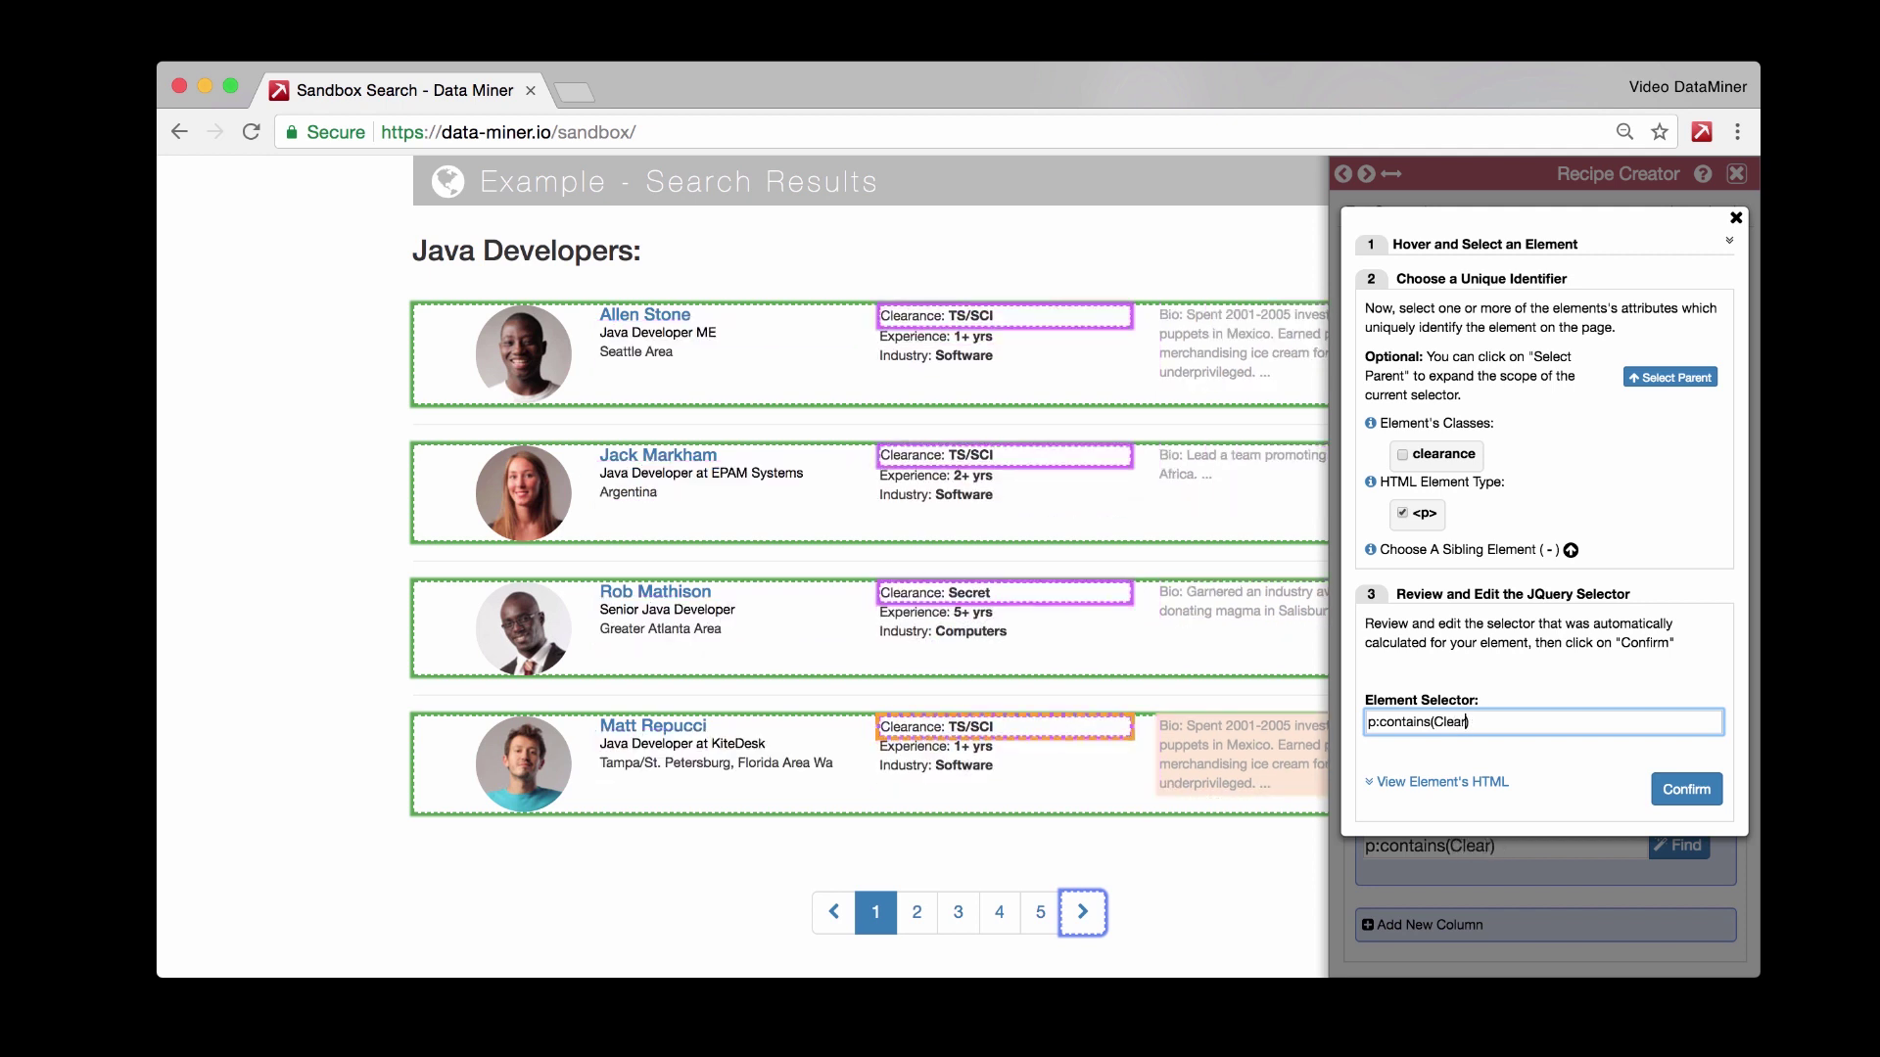
text(nce)
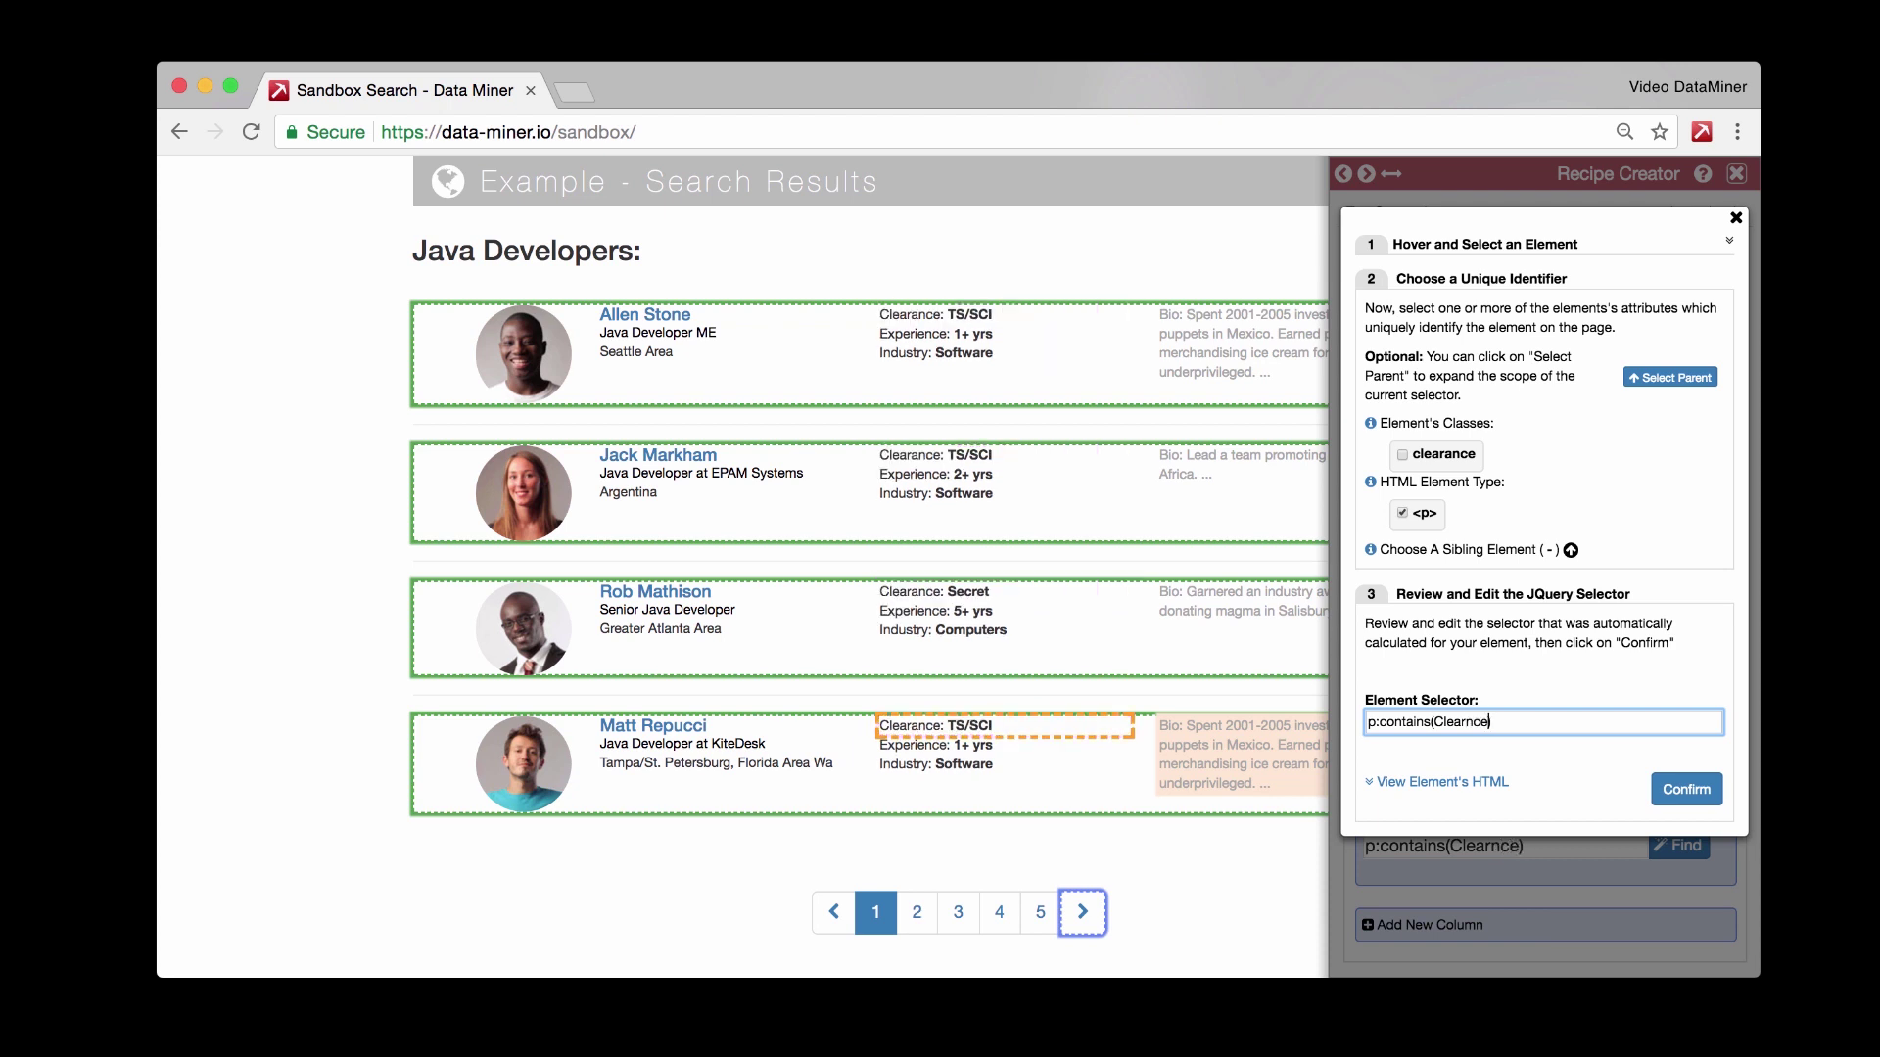
key(BackSpace)
key(BackSpace)
key(BackSpace)
text(ance)
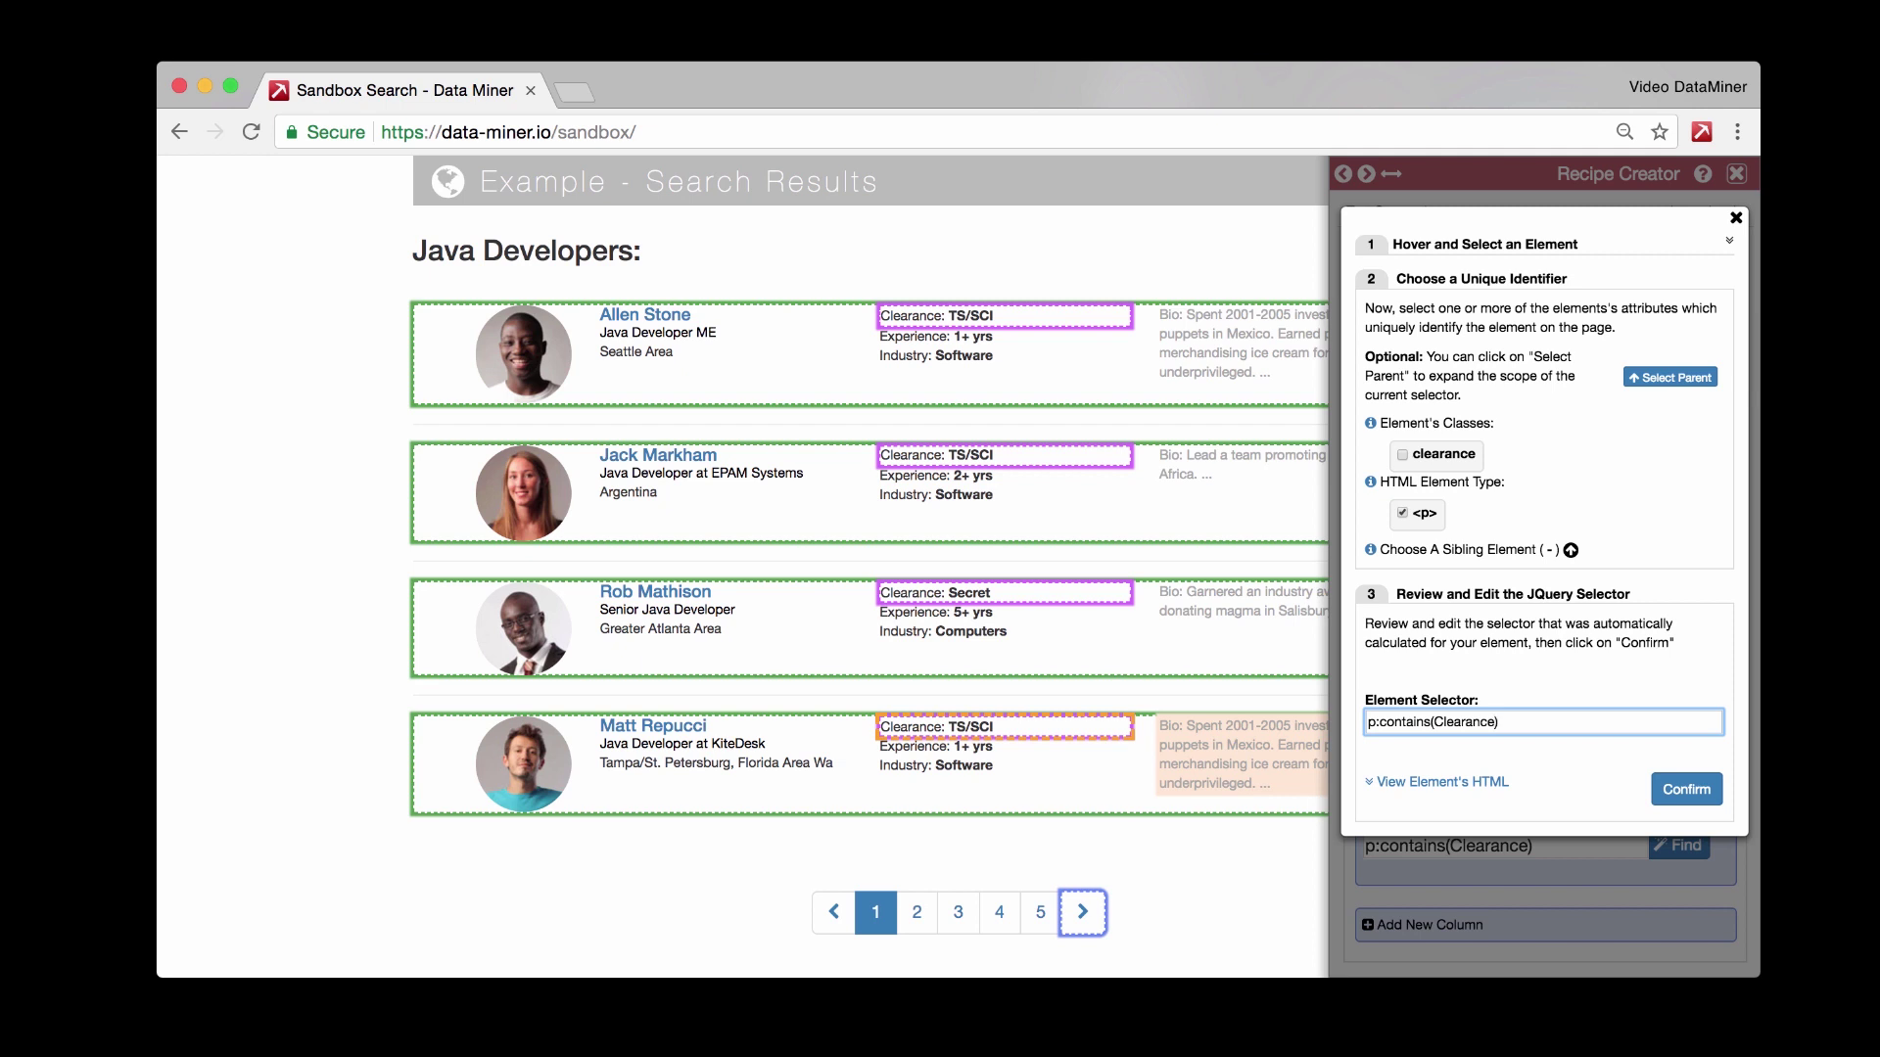
text(strong)
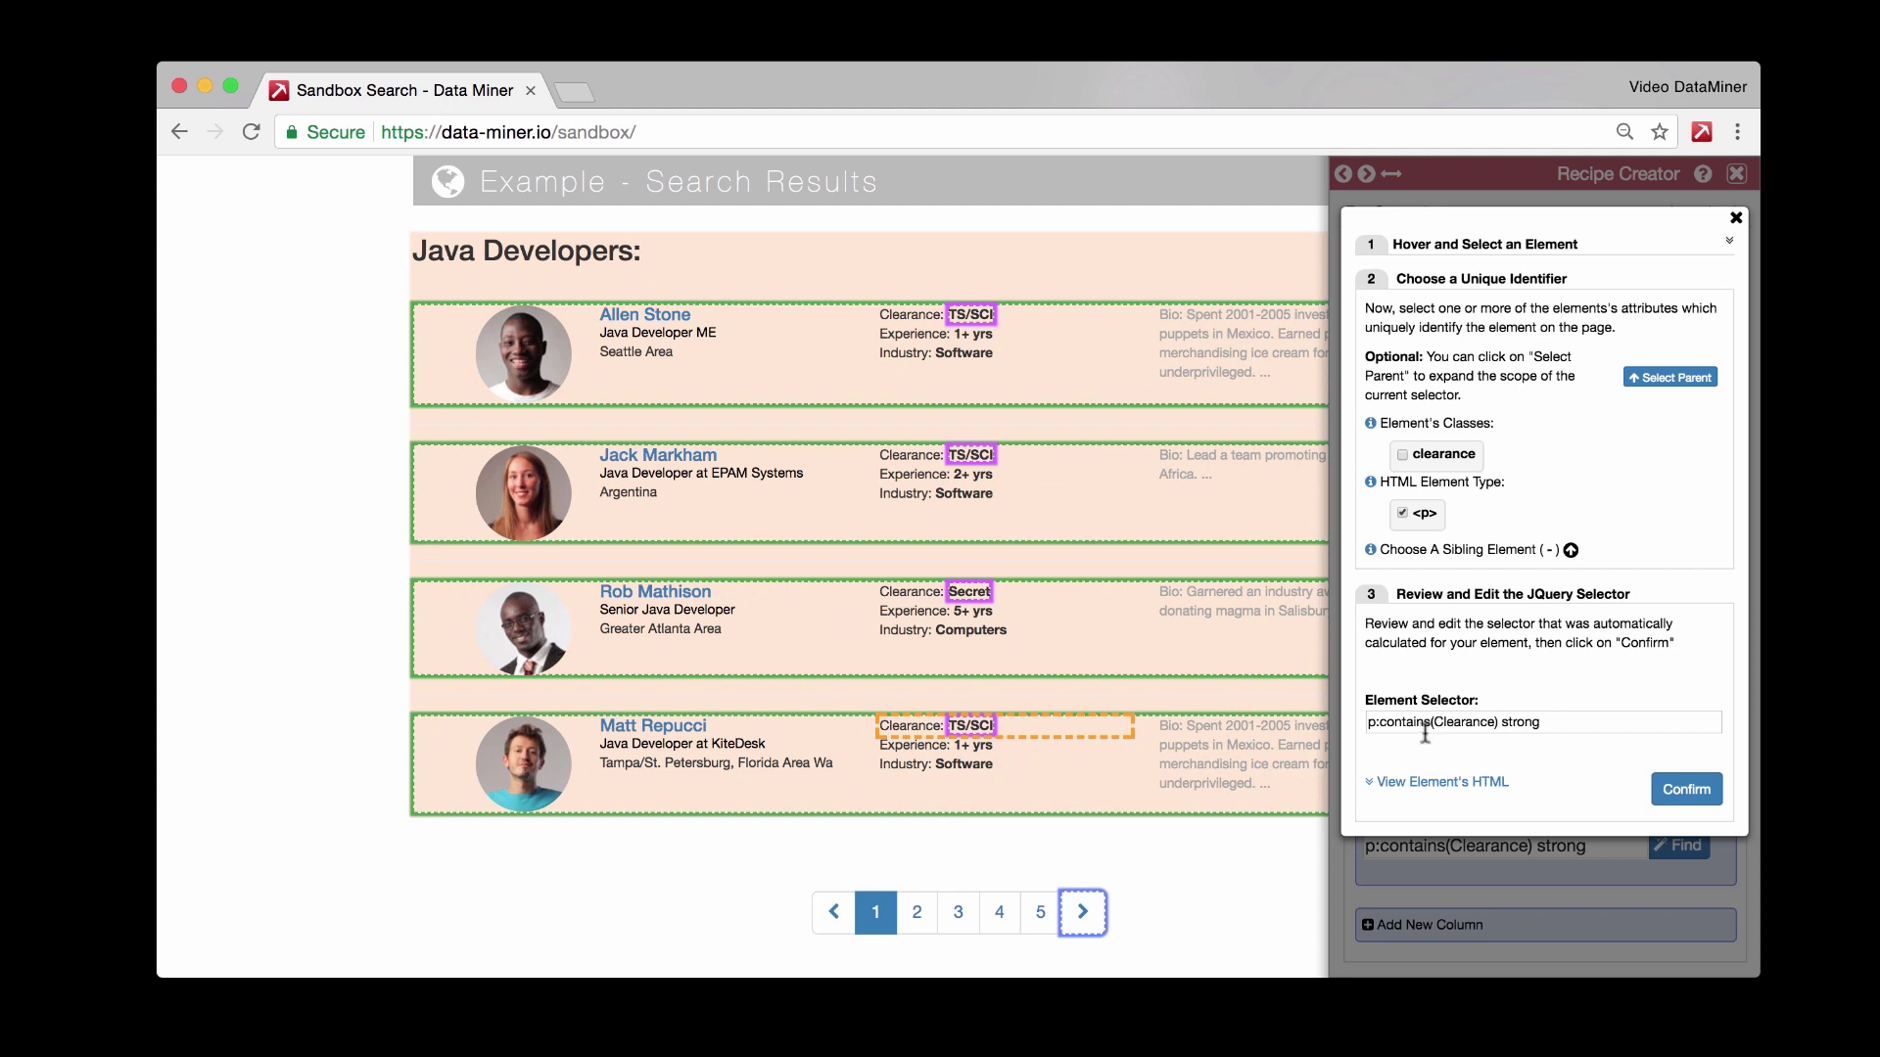
- Replace the Clearance text inside :contains() with E, and subsequently with In, to match the experience and industry values
click(1467, 722)
double_click(1467, 722)
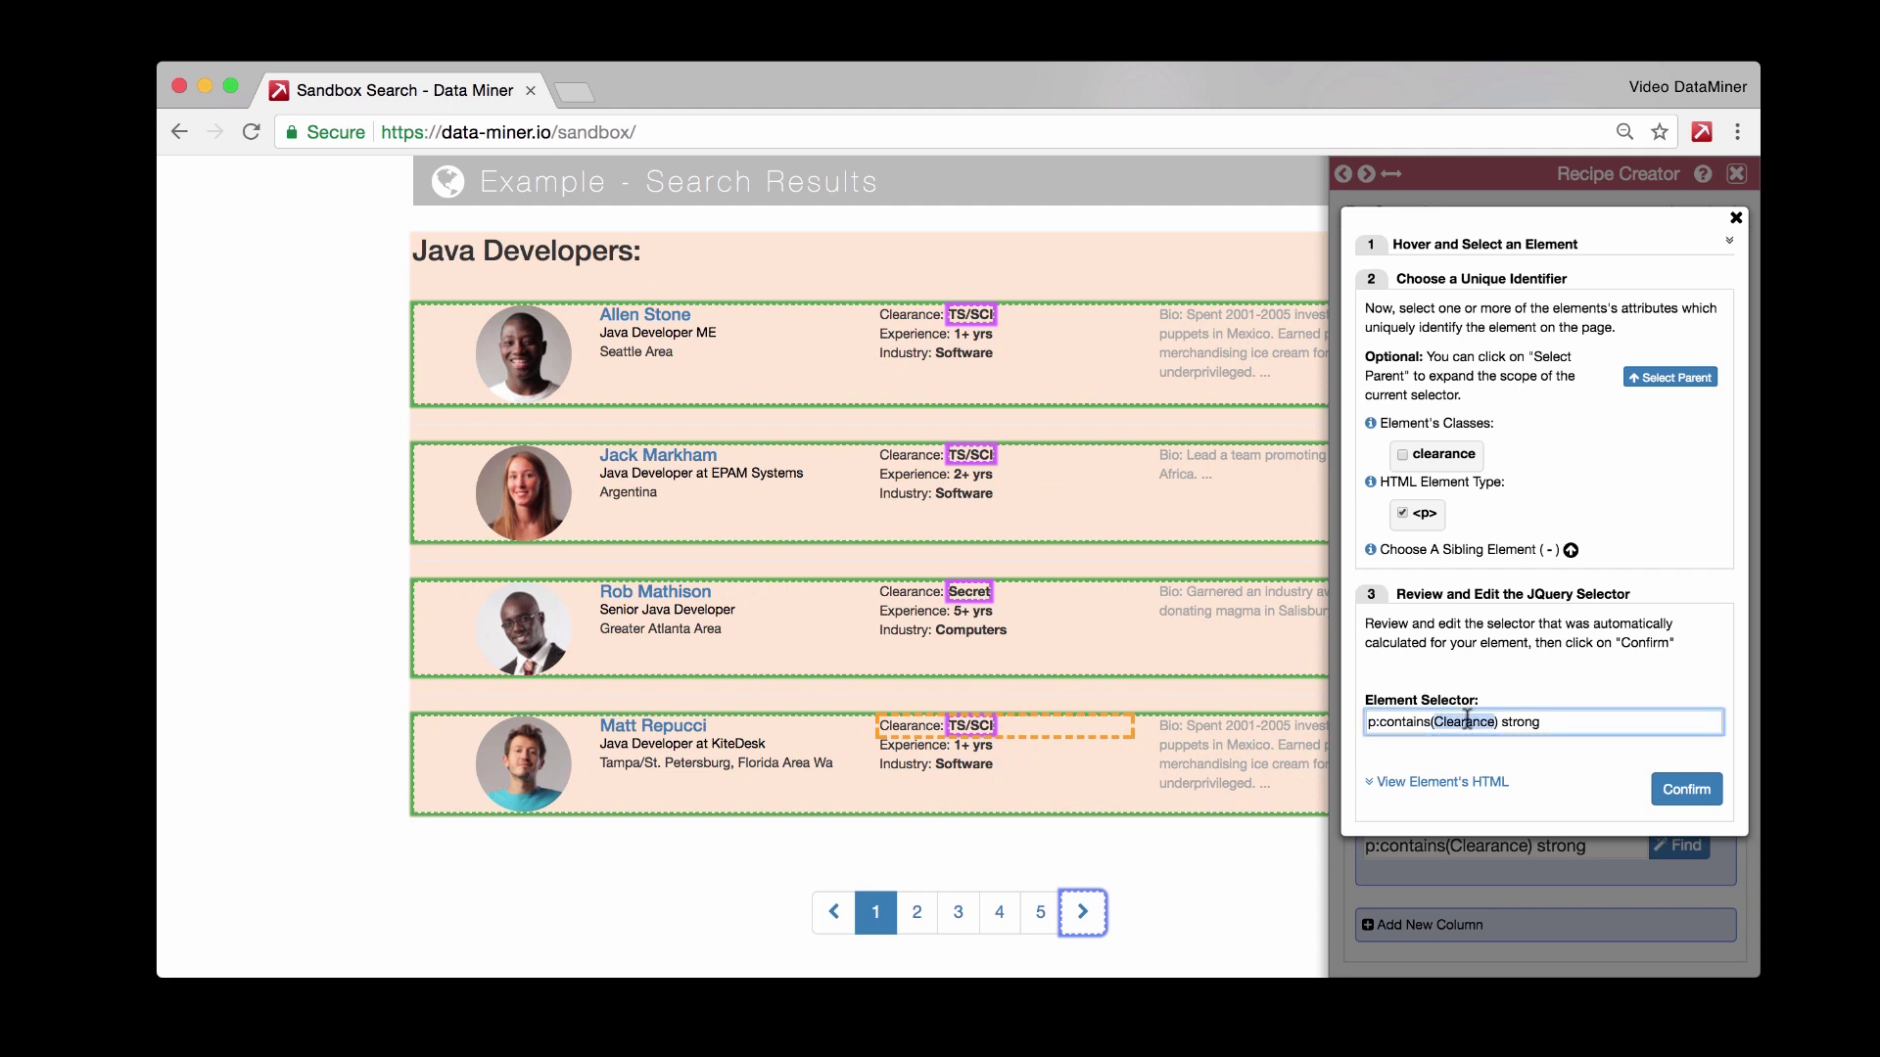
text(E)
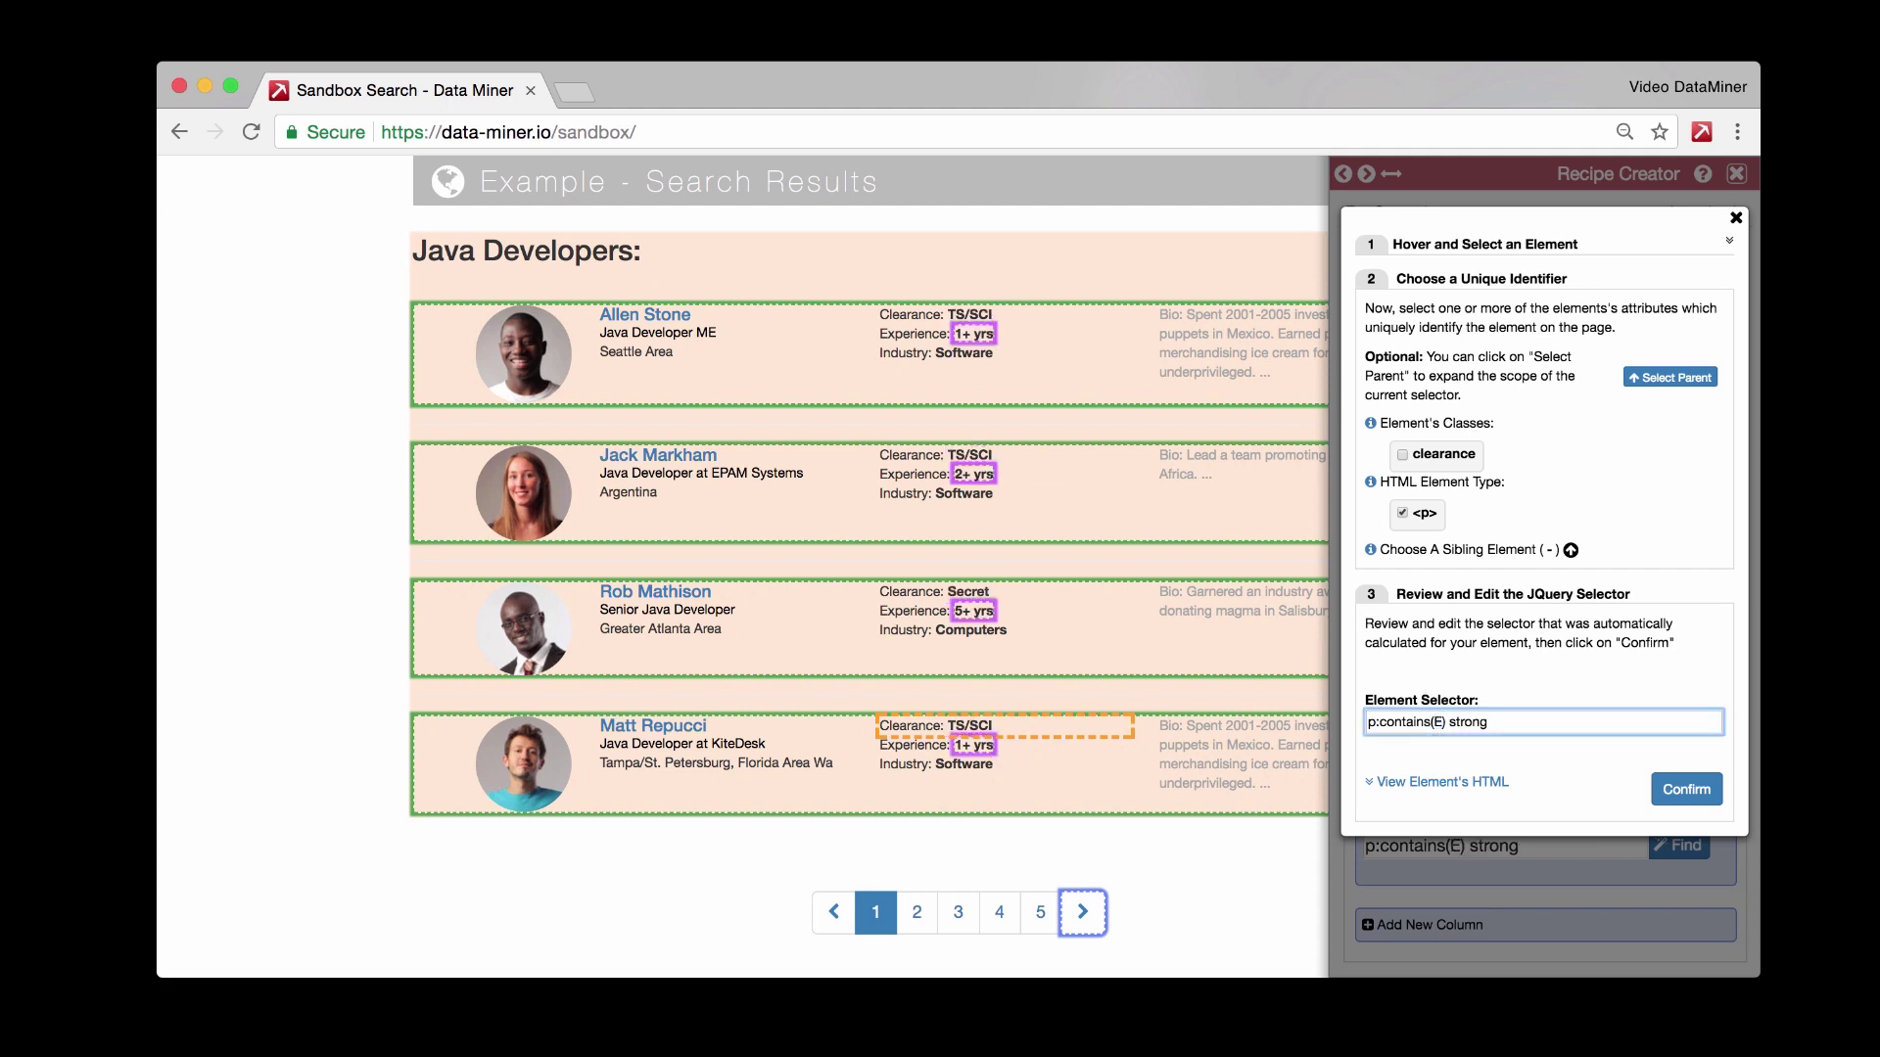
text(x)
key(BackSpace)
key(BackSpace)
text(In)
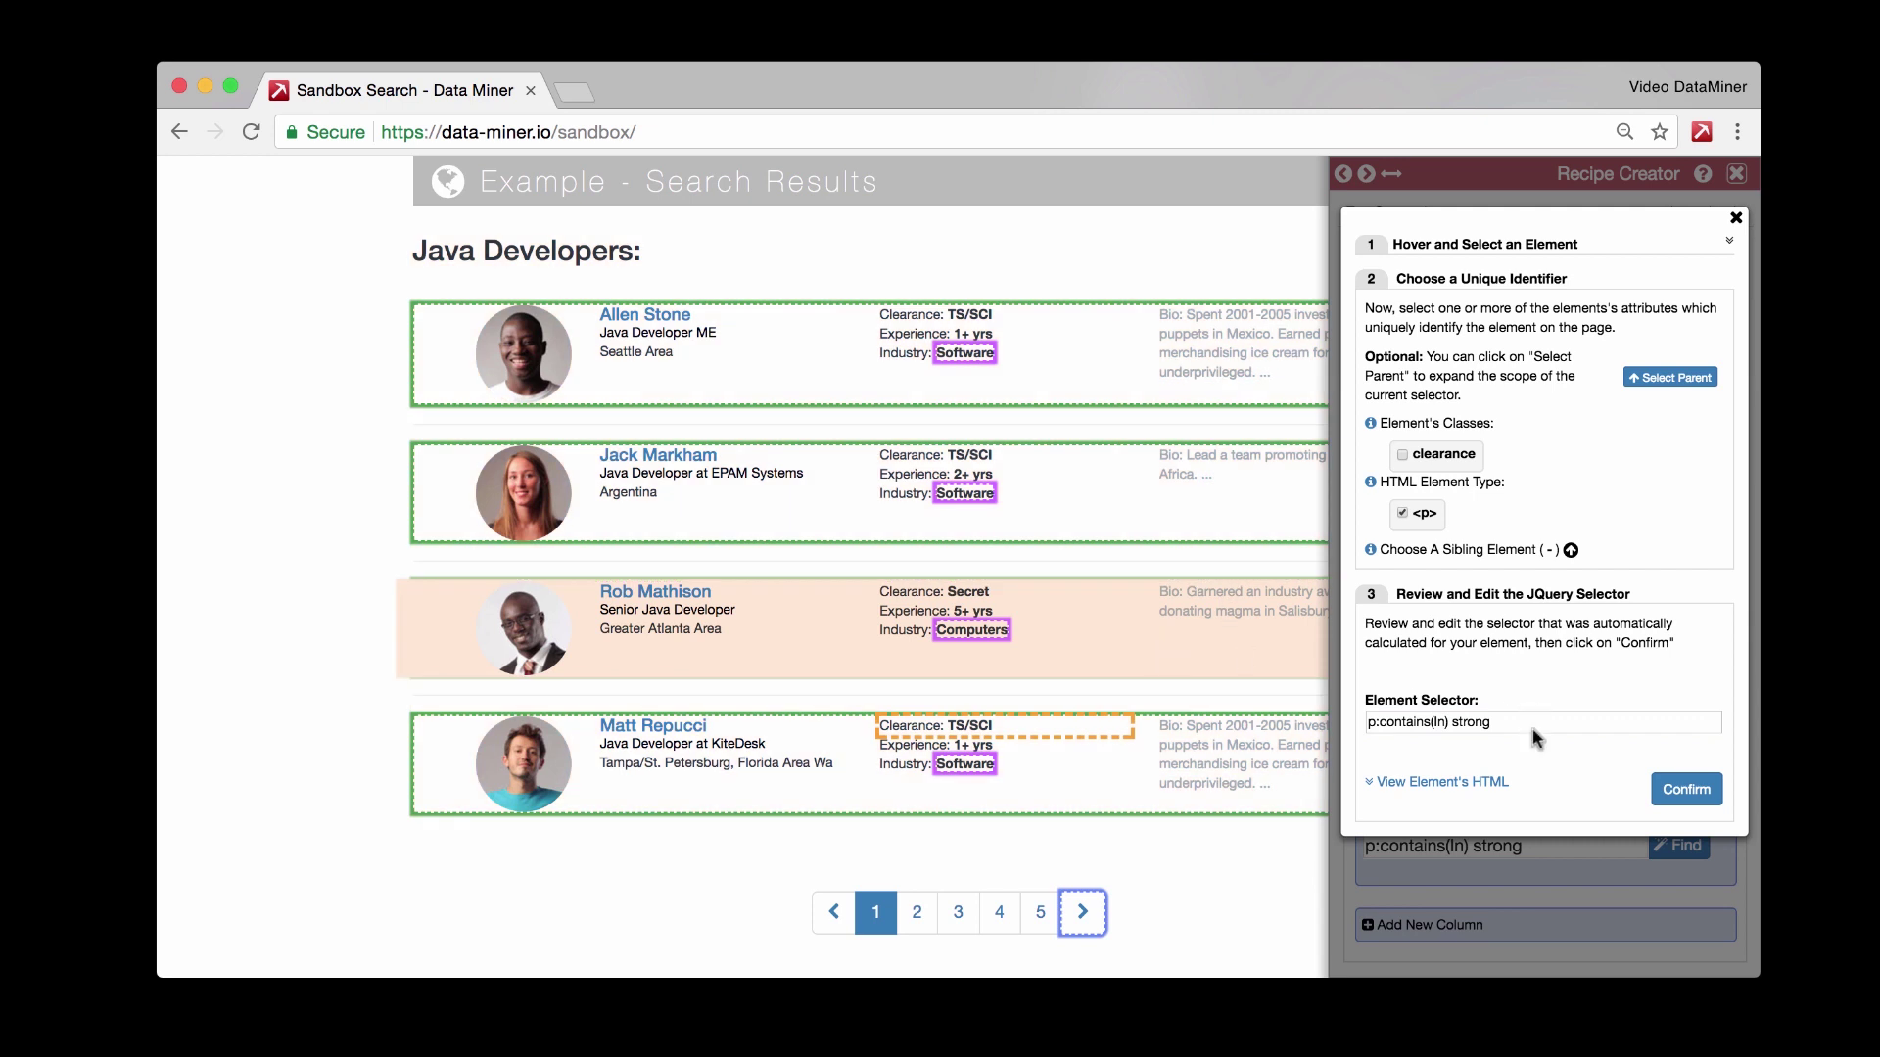
- Change the selector to "p.bio-summery" and show the HTML of the first result's name link
click(1443, 725)
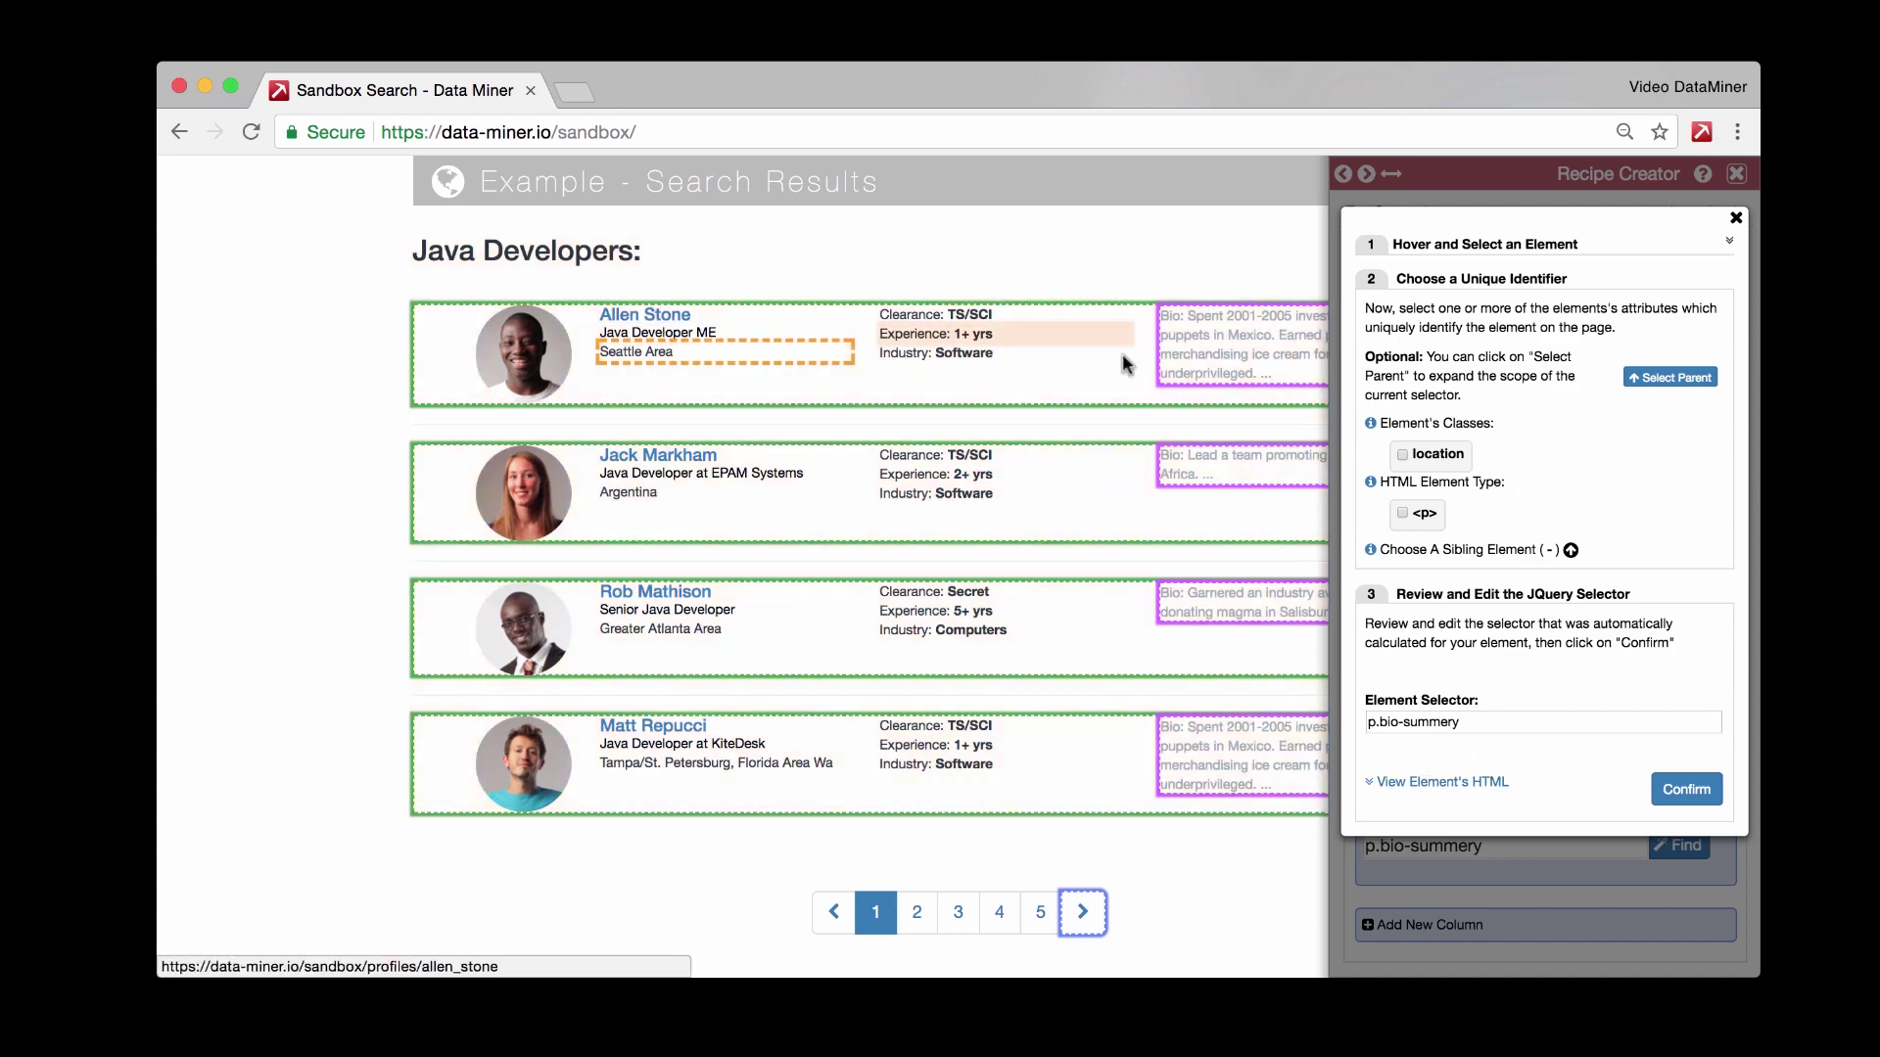
click(630, 317)
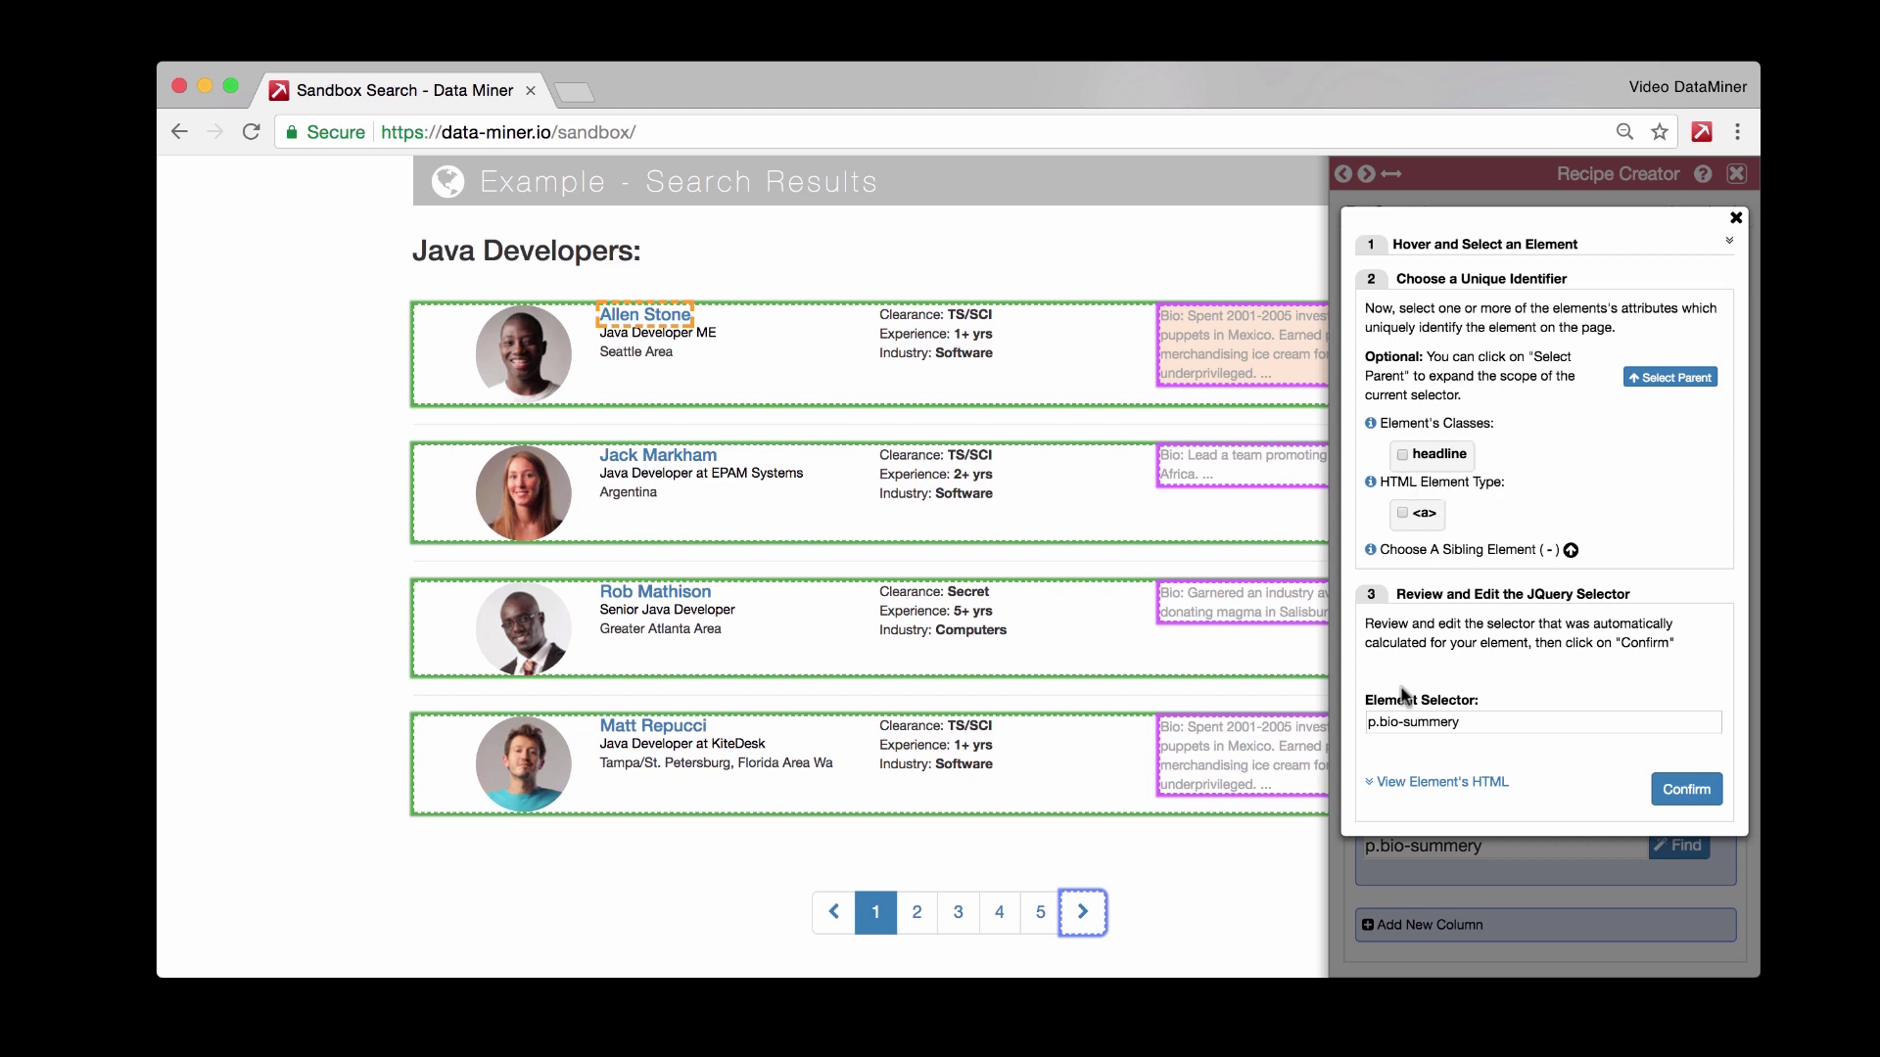
click(1423, 783)
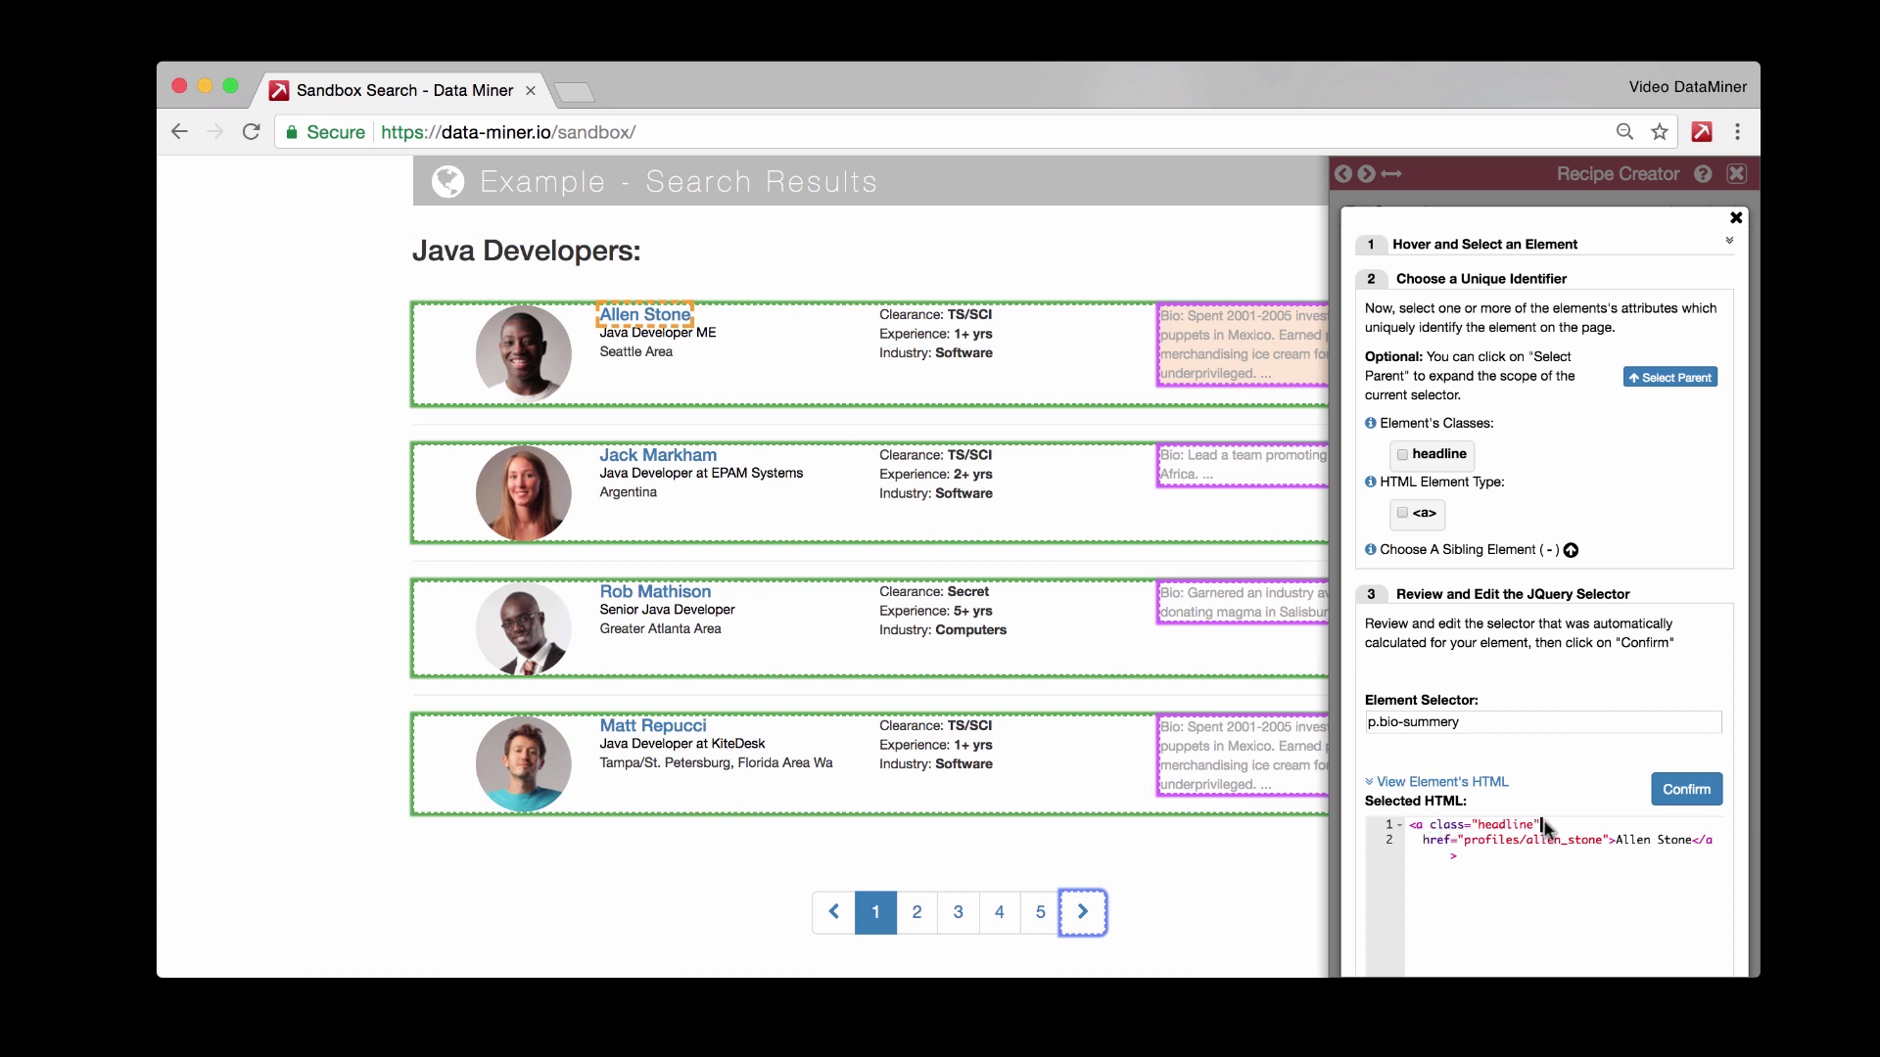
- Replace the selector with the name link's class attribute in square brackets: [class="headline"]
drag(1542, 826, 1430, 830)
drag(1489, 721, 1291, 719)
key(BackSpace)
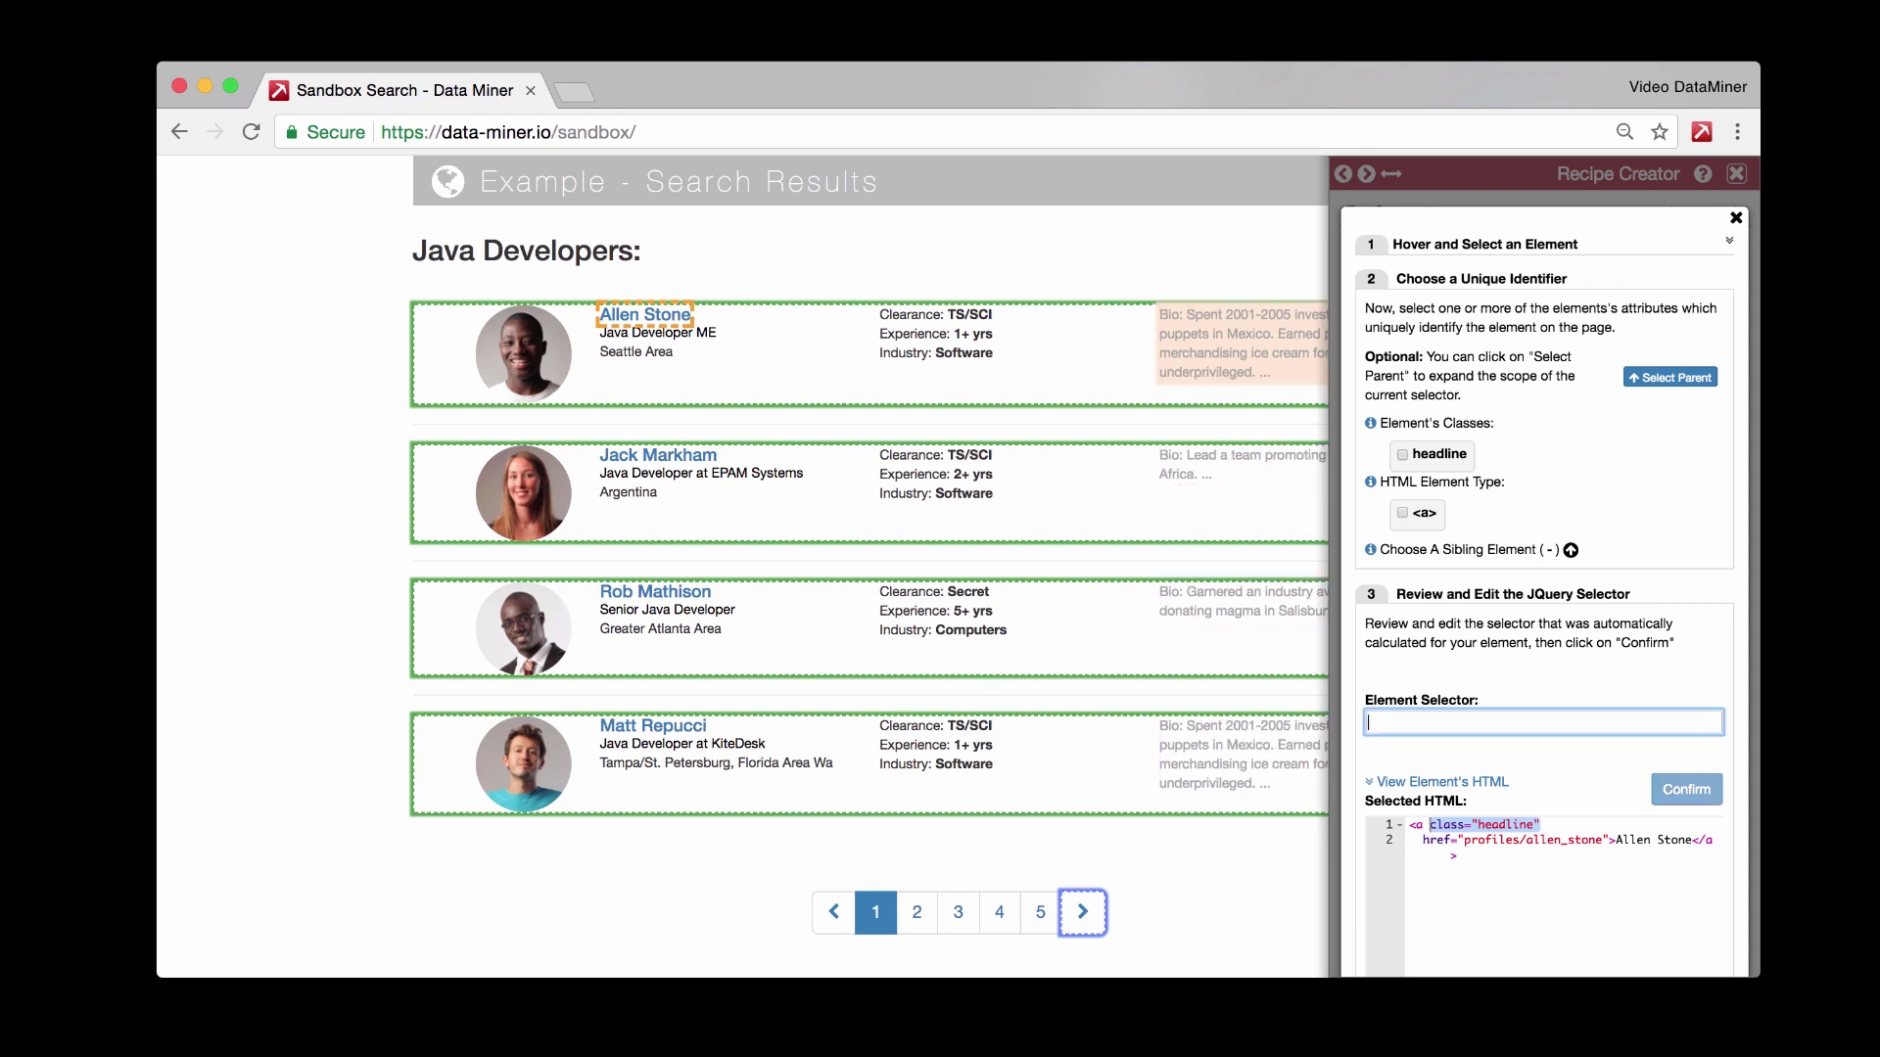
click(1487, 732)
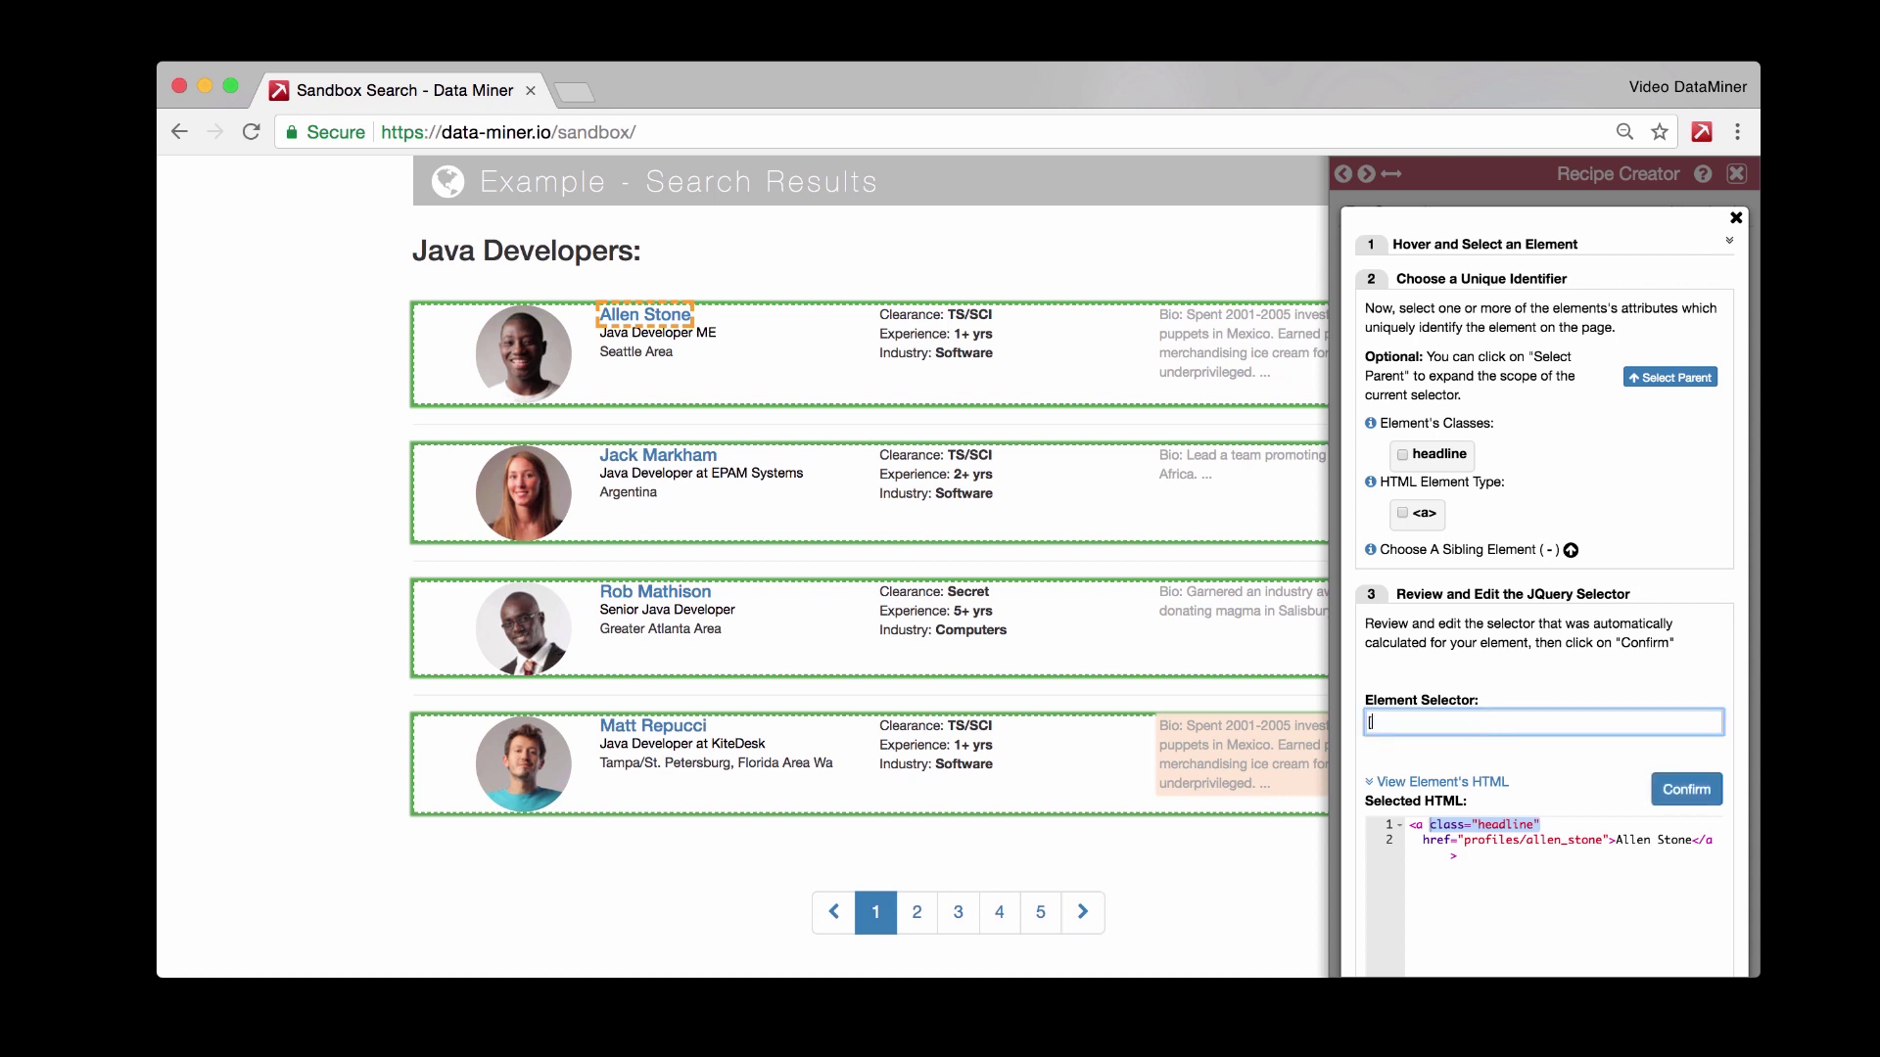
text(a)
text(class="headline"])
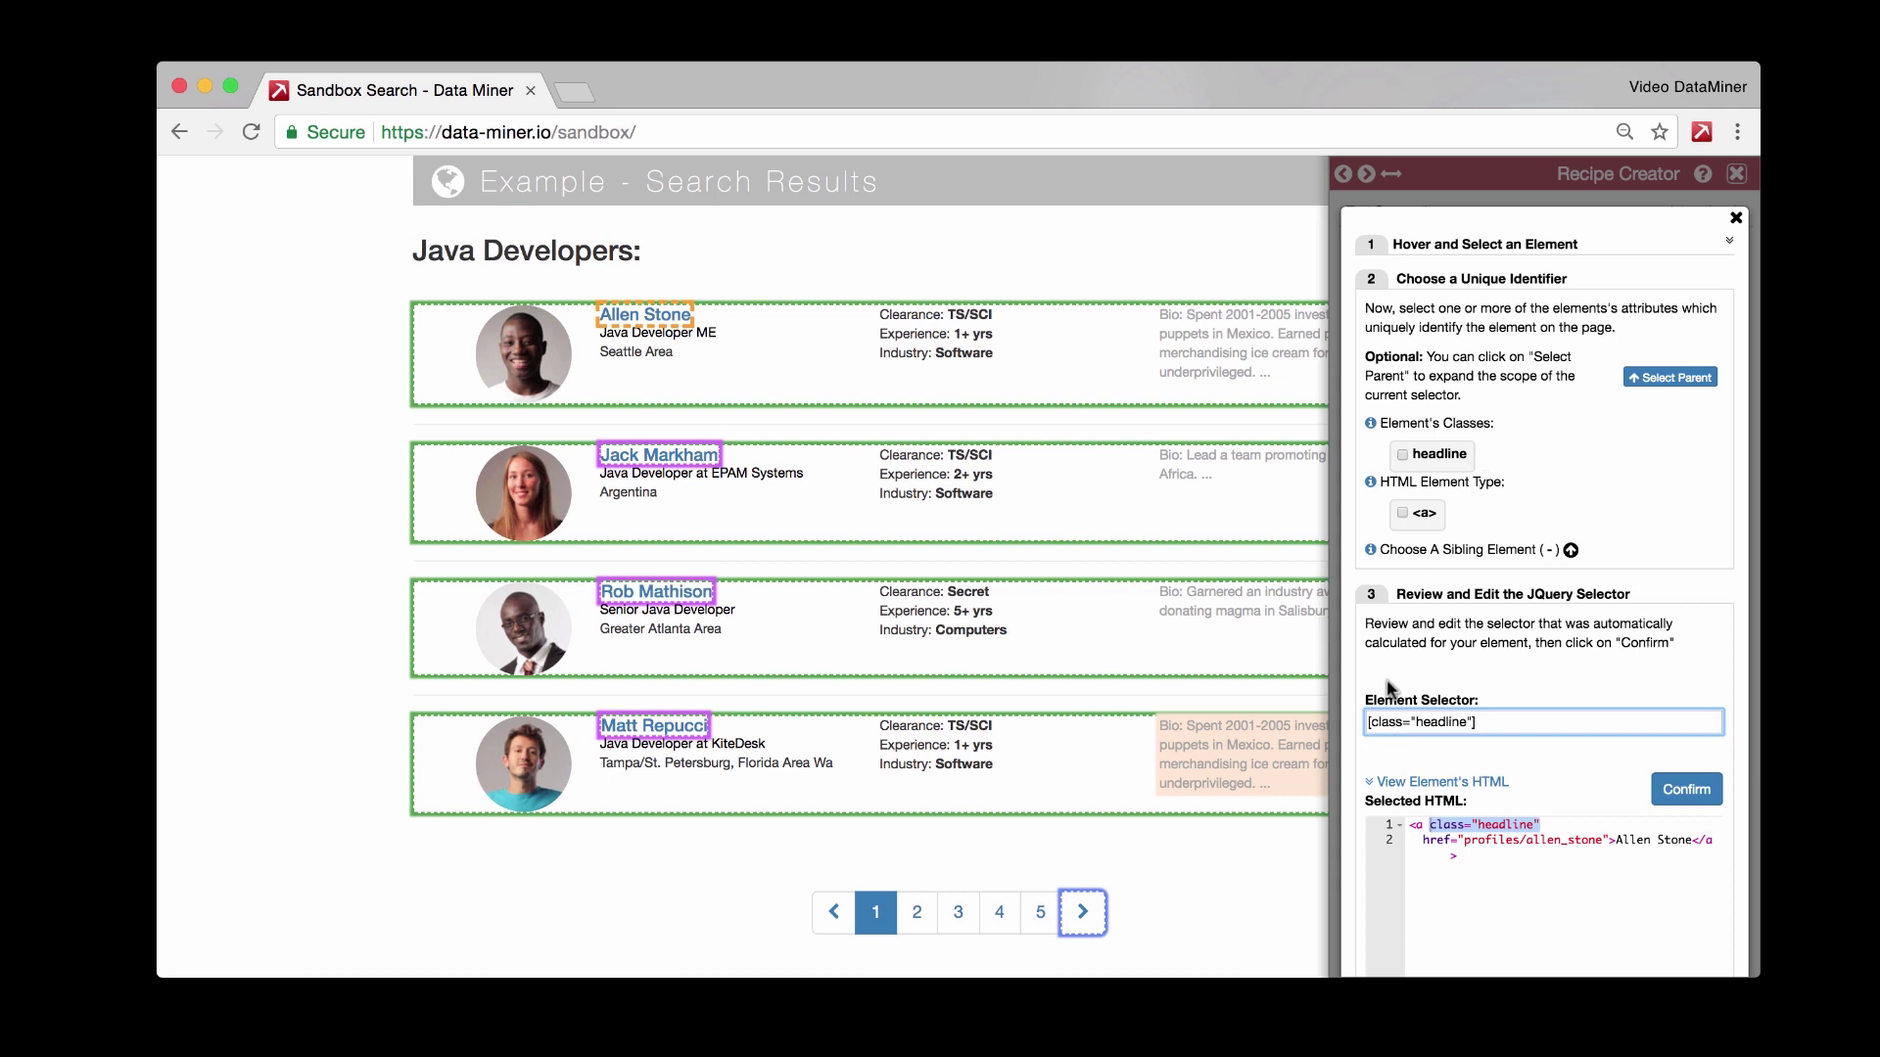
- Copy the name link's full href attribute from its HTML
double_click(1386, 722)
click(1517, 866)
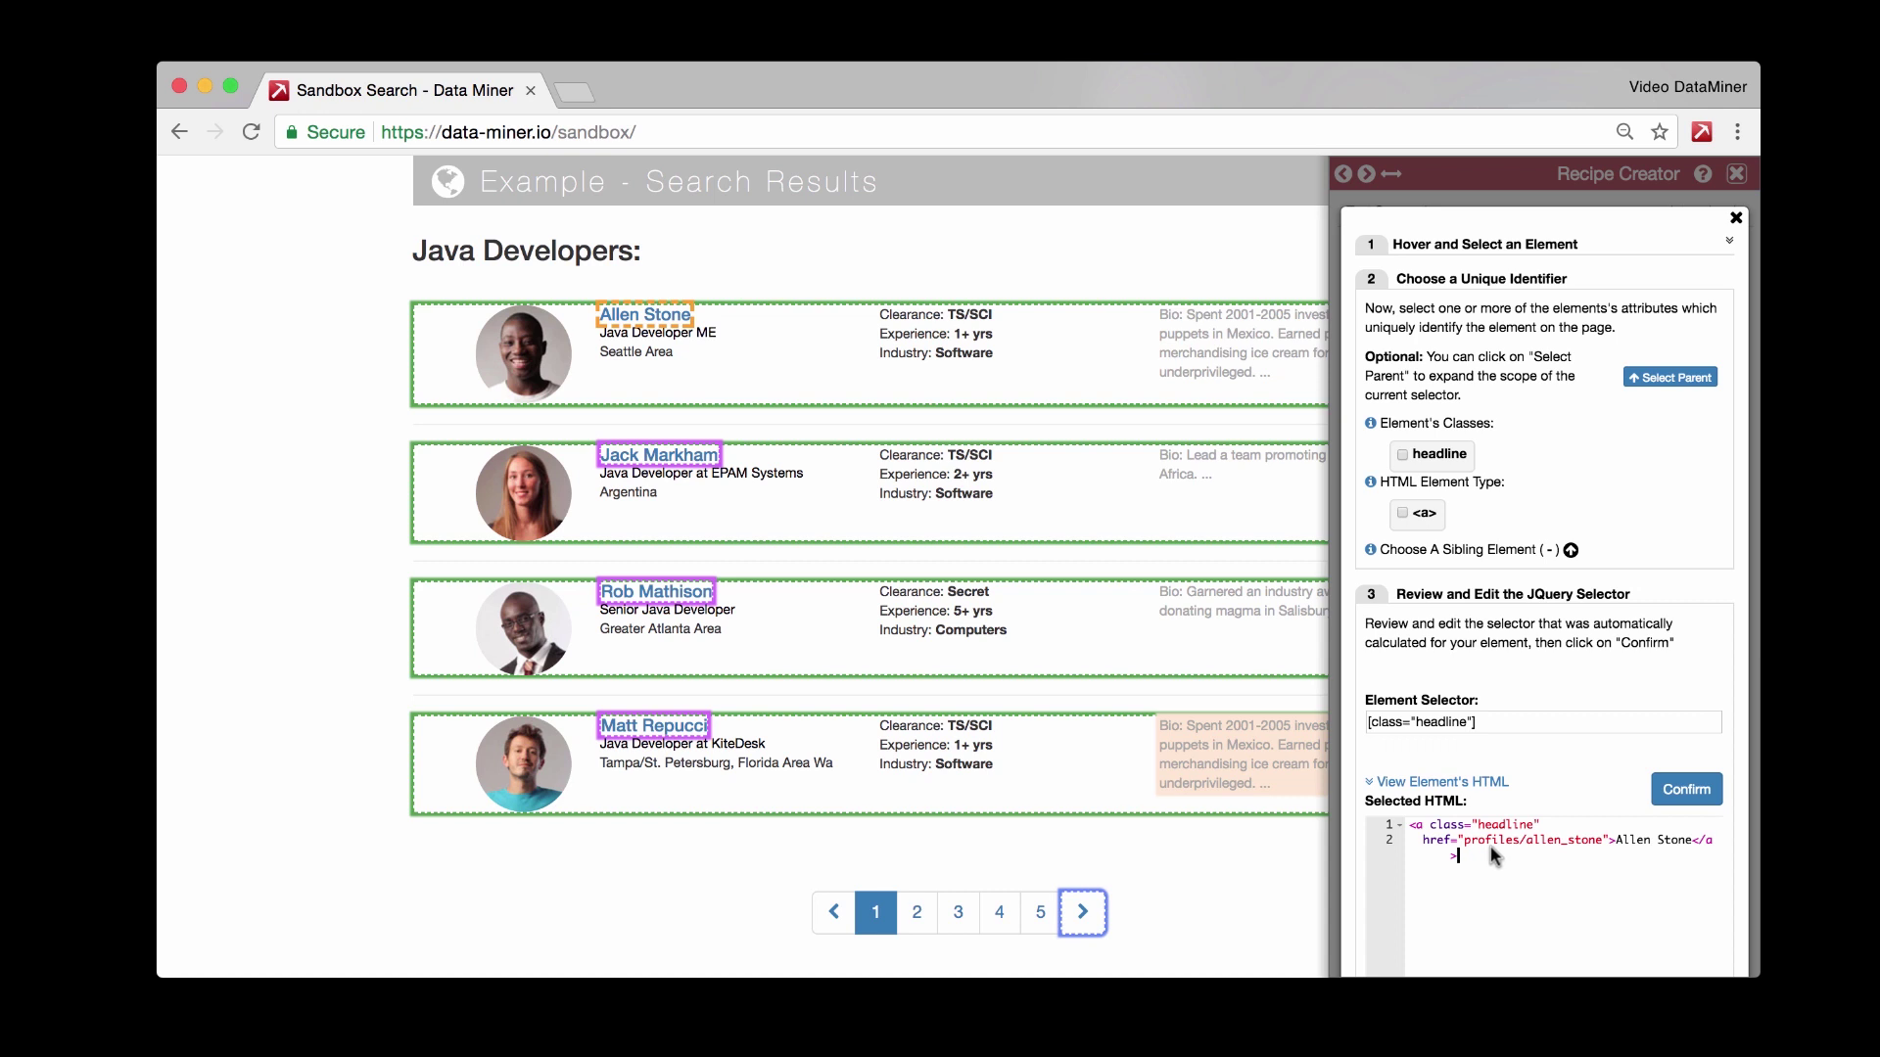
drag(1418, 842, 1609, 844)
key(super+c)
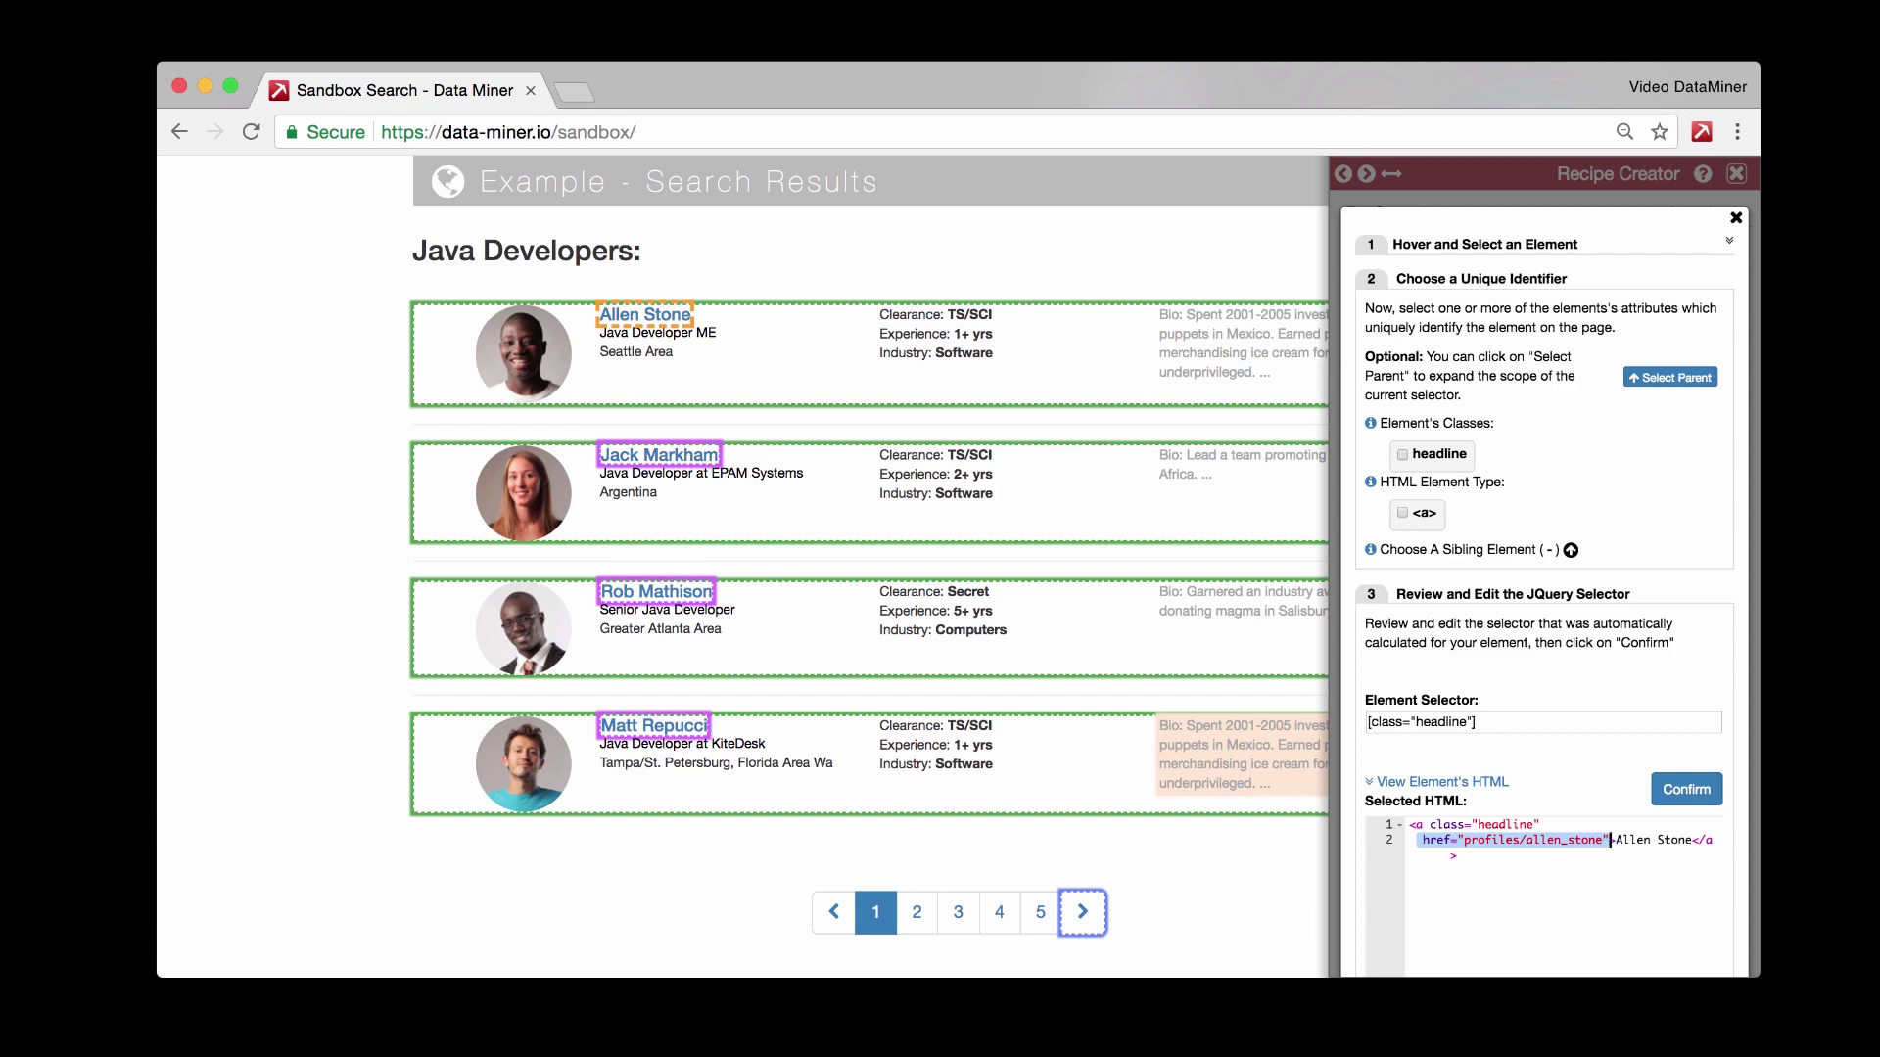
- Replace the class attribute inside the selector's square brackets with the copied href attribute
click(1461, 729)
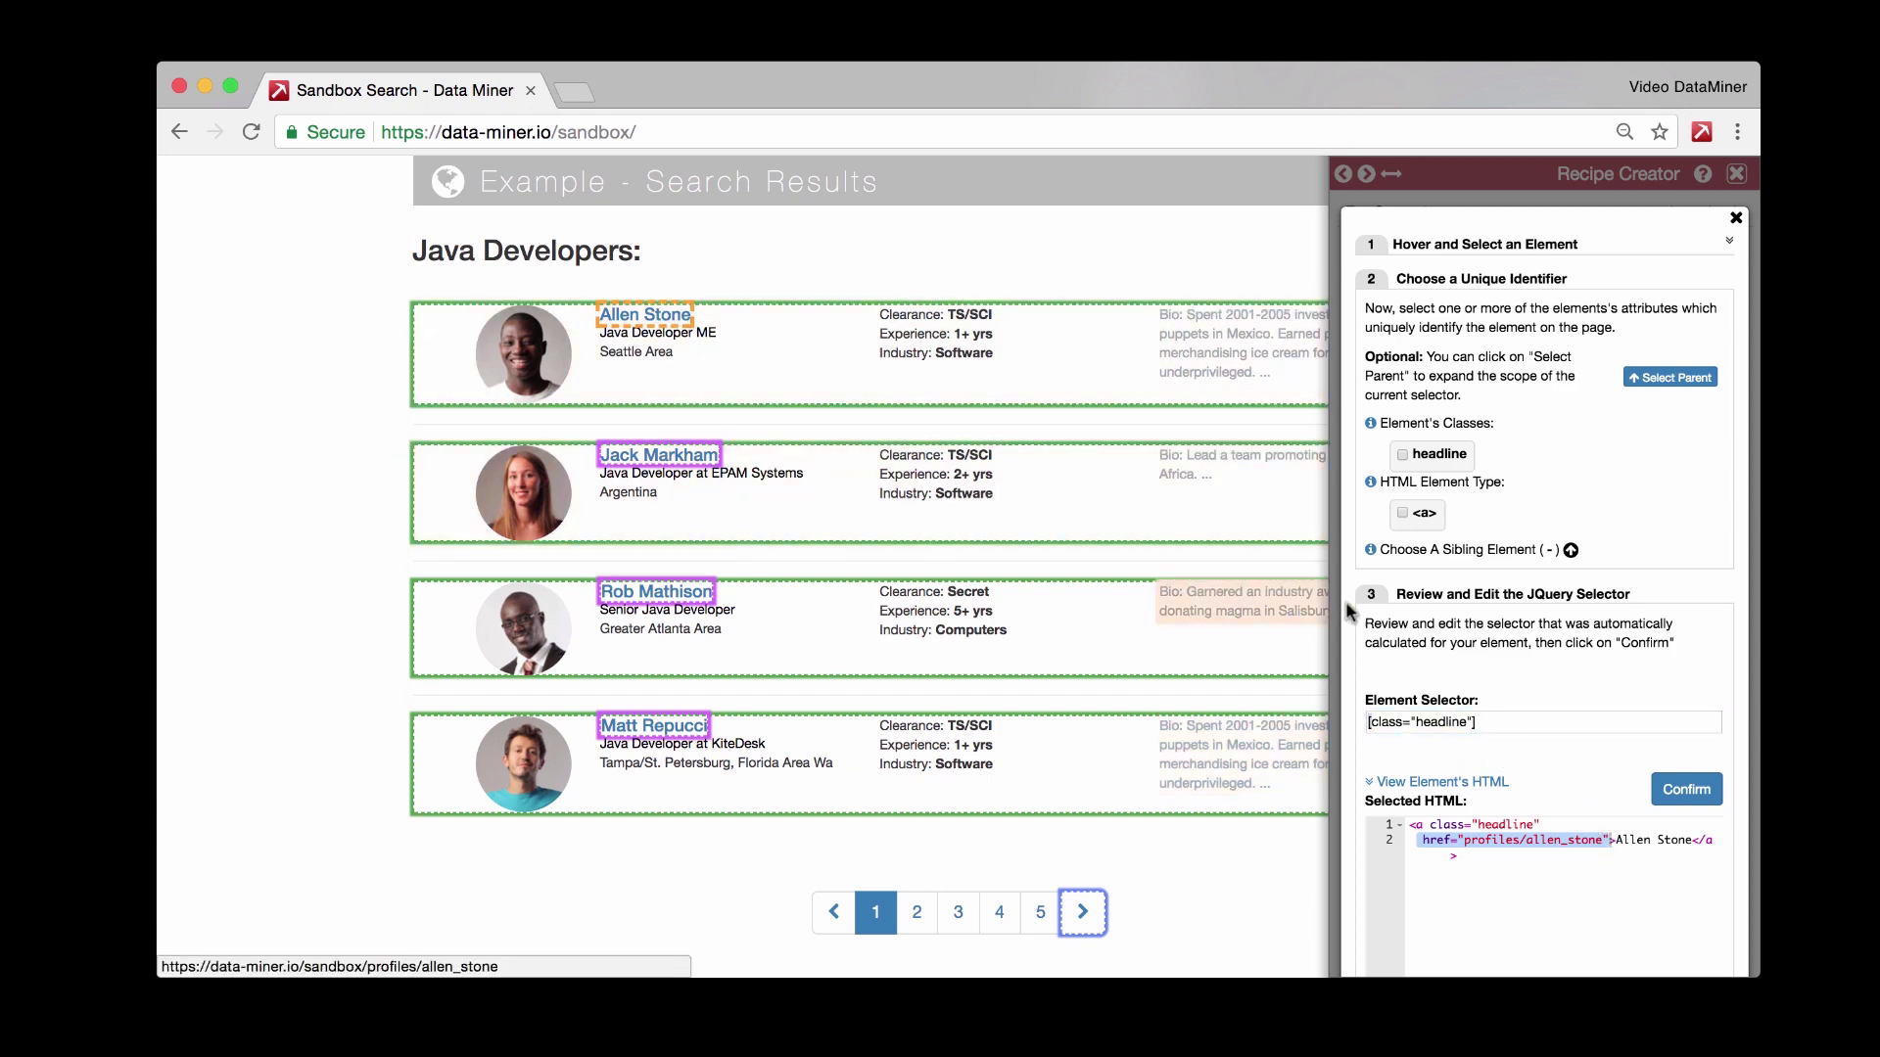
double_click(1456, 723)
key(BackSpace)
key(BackSpace)
key(BackSpace)
key(BackSpace)
key(BackSpace)
key(BackSpace)
key(BackSpace)
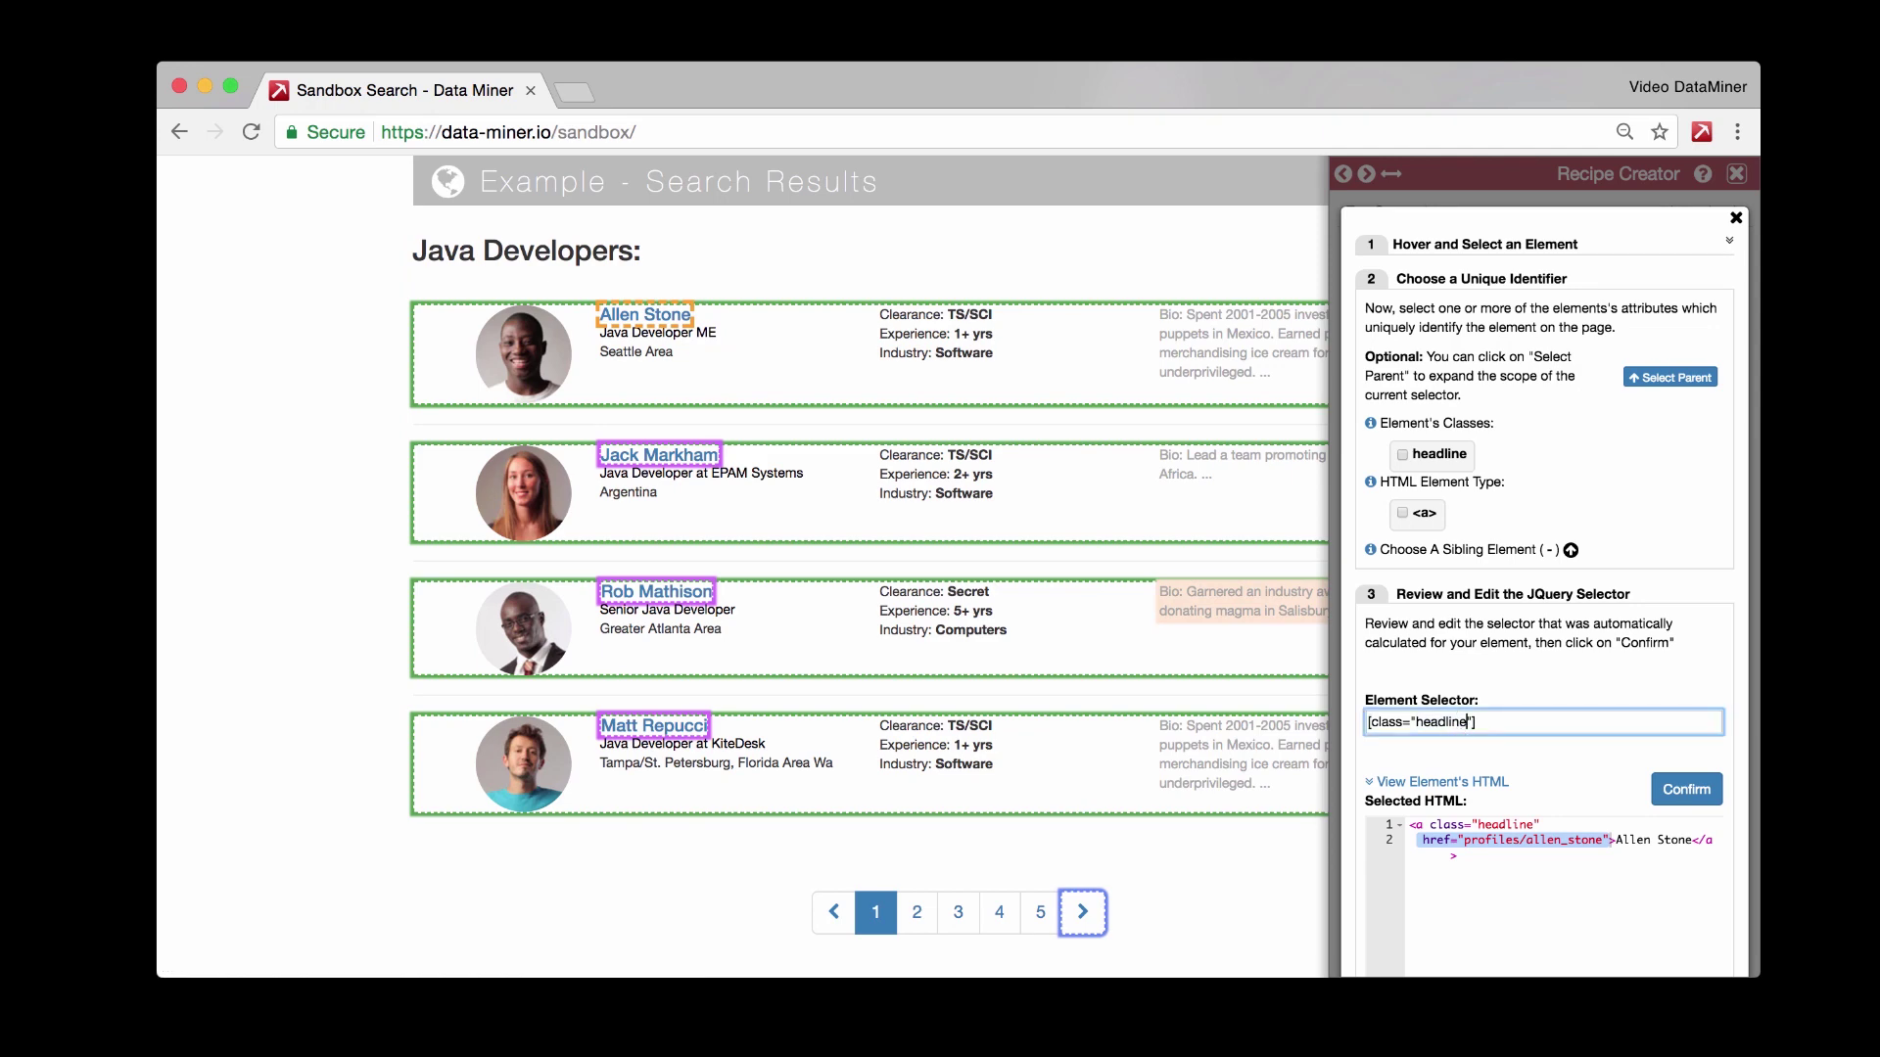
key(BackSpace)
key(BackSpace)
key(BackSpace)
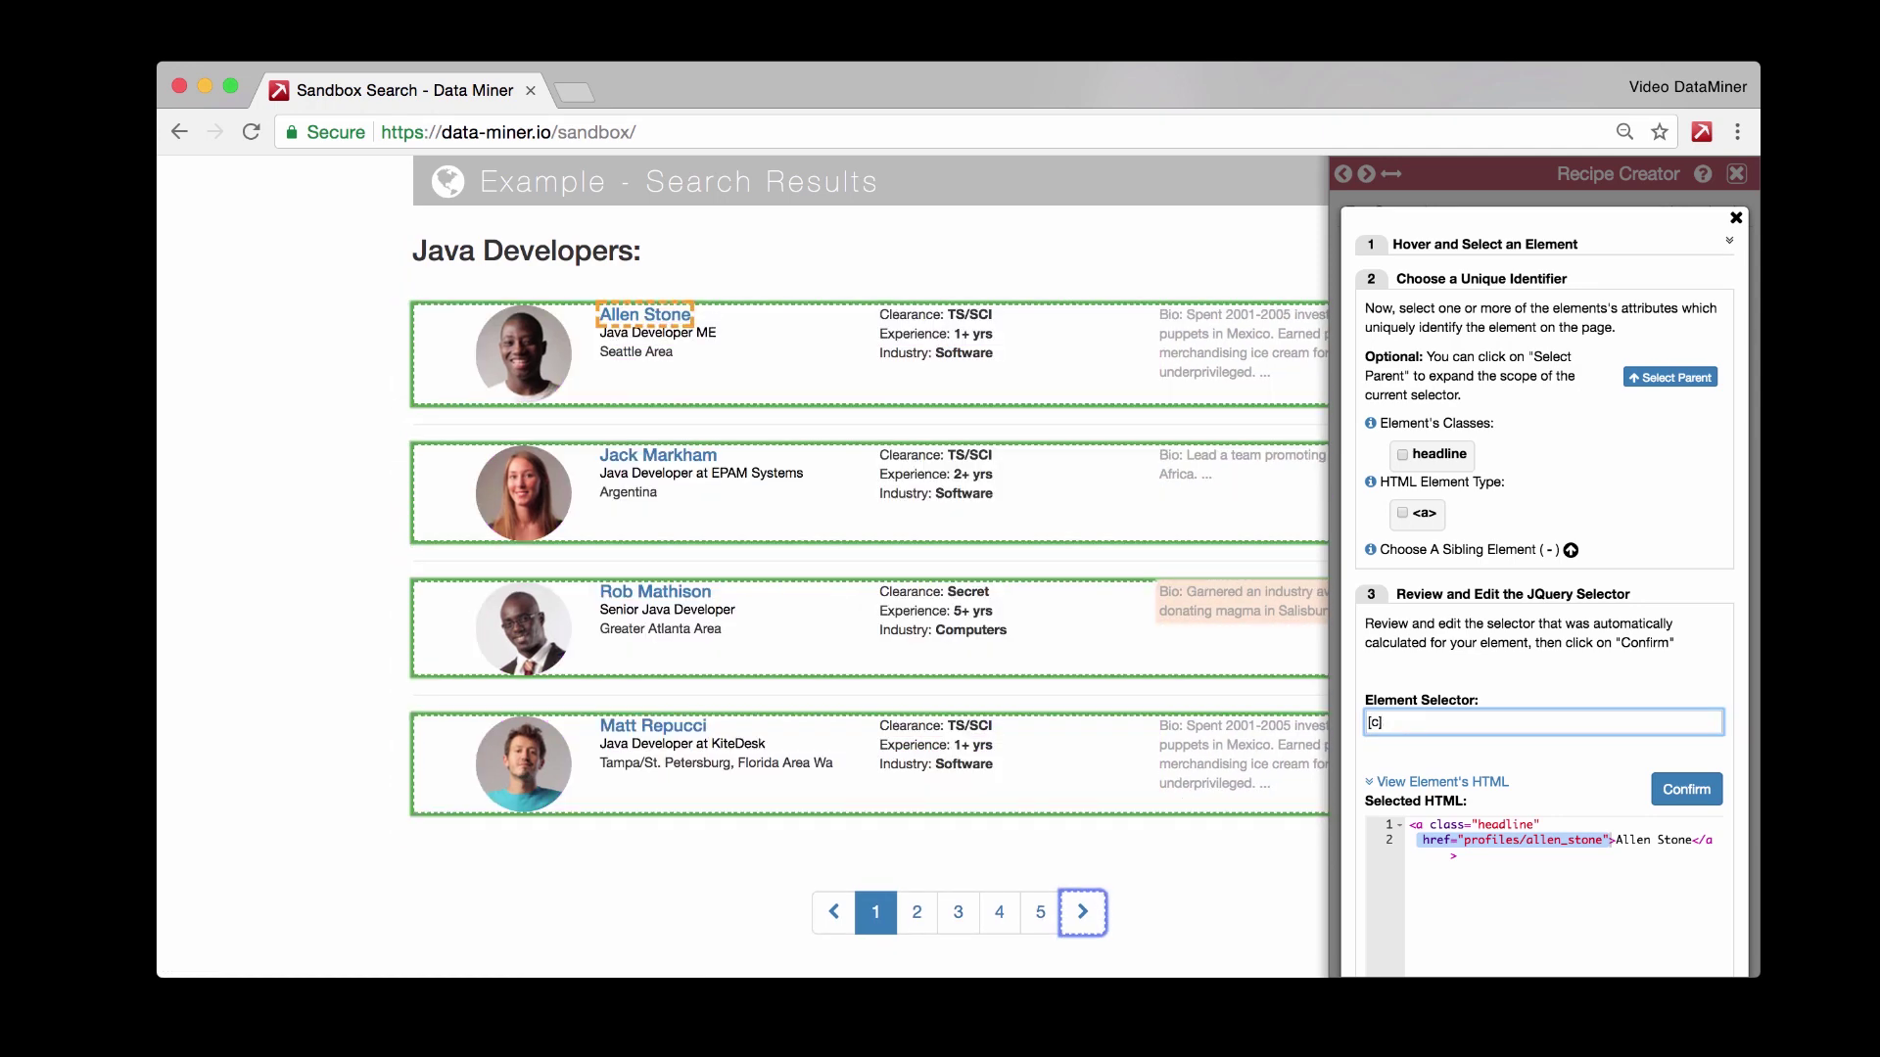
key(super+v)
text(])
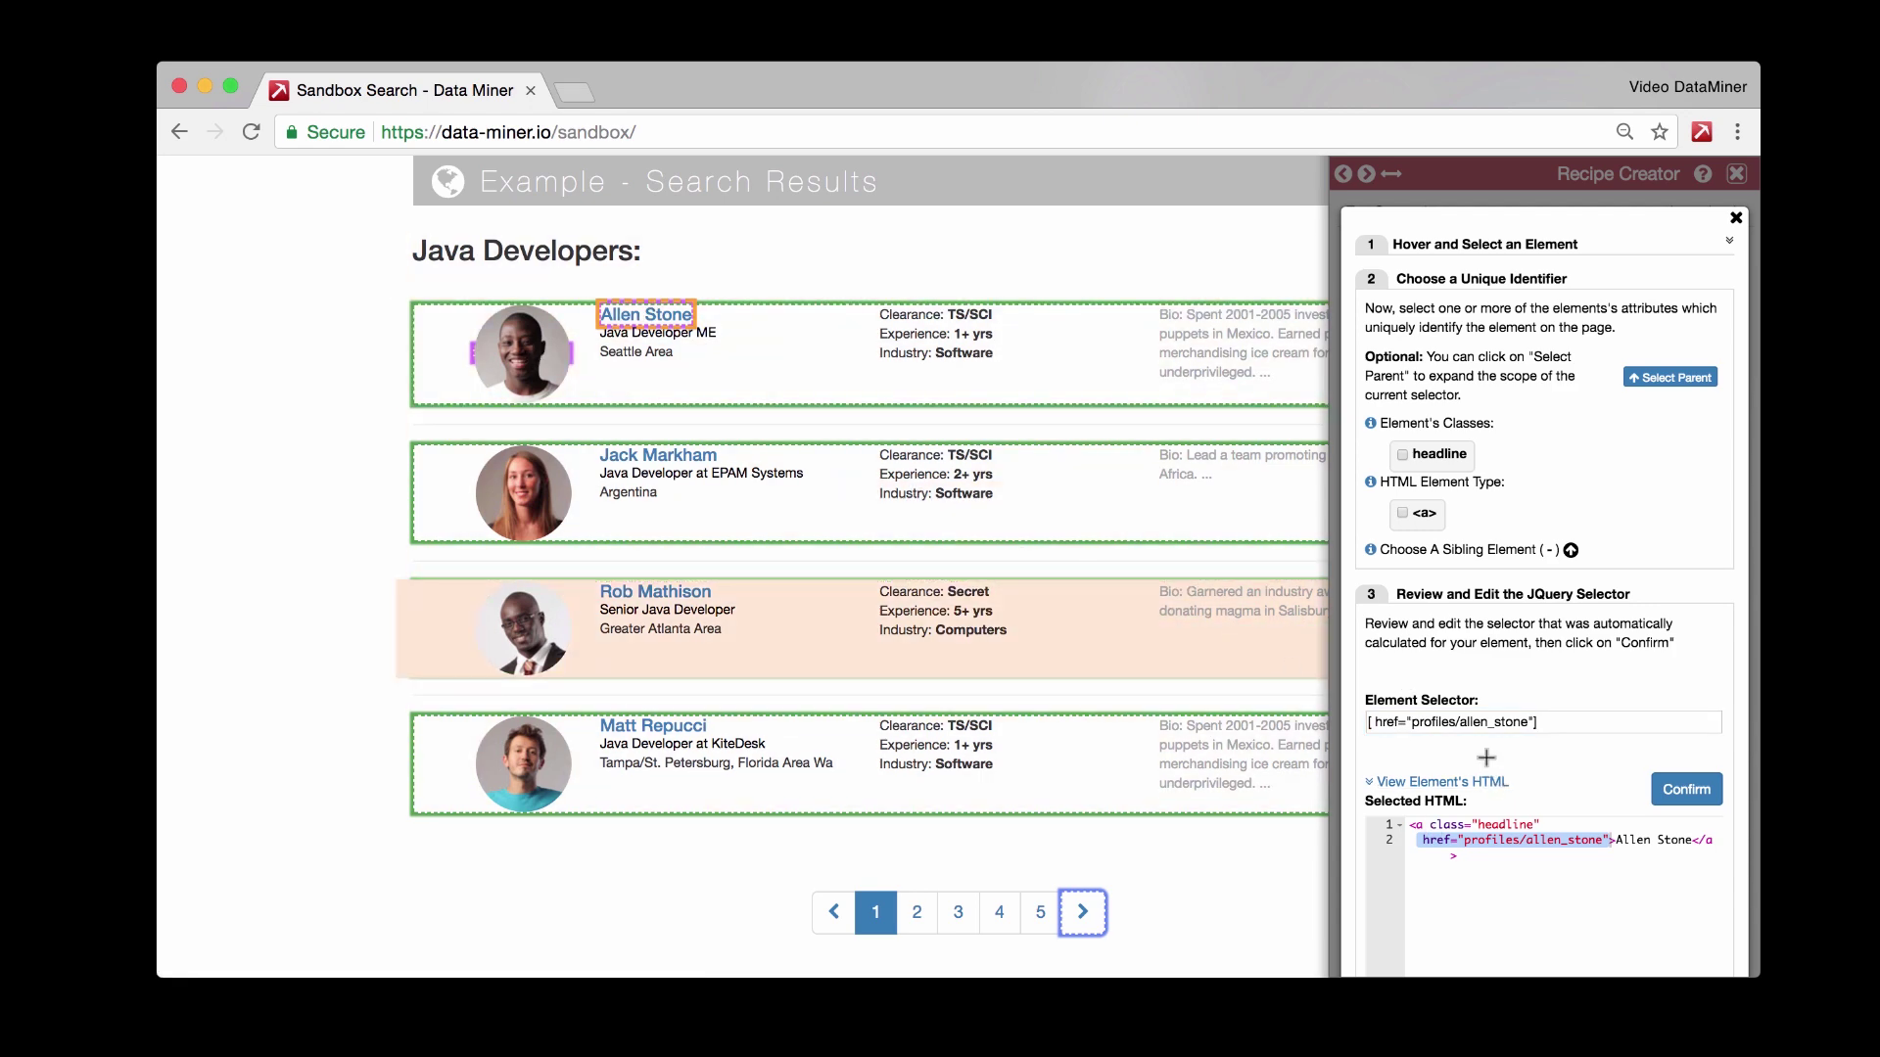
- Inspect the HTML of the last result's clearance, experience, industry, title and name elements
click(948, 729)
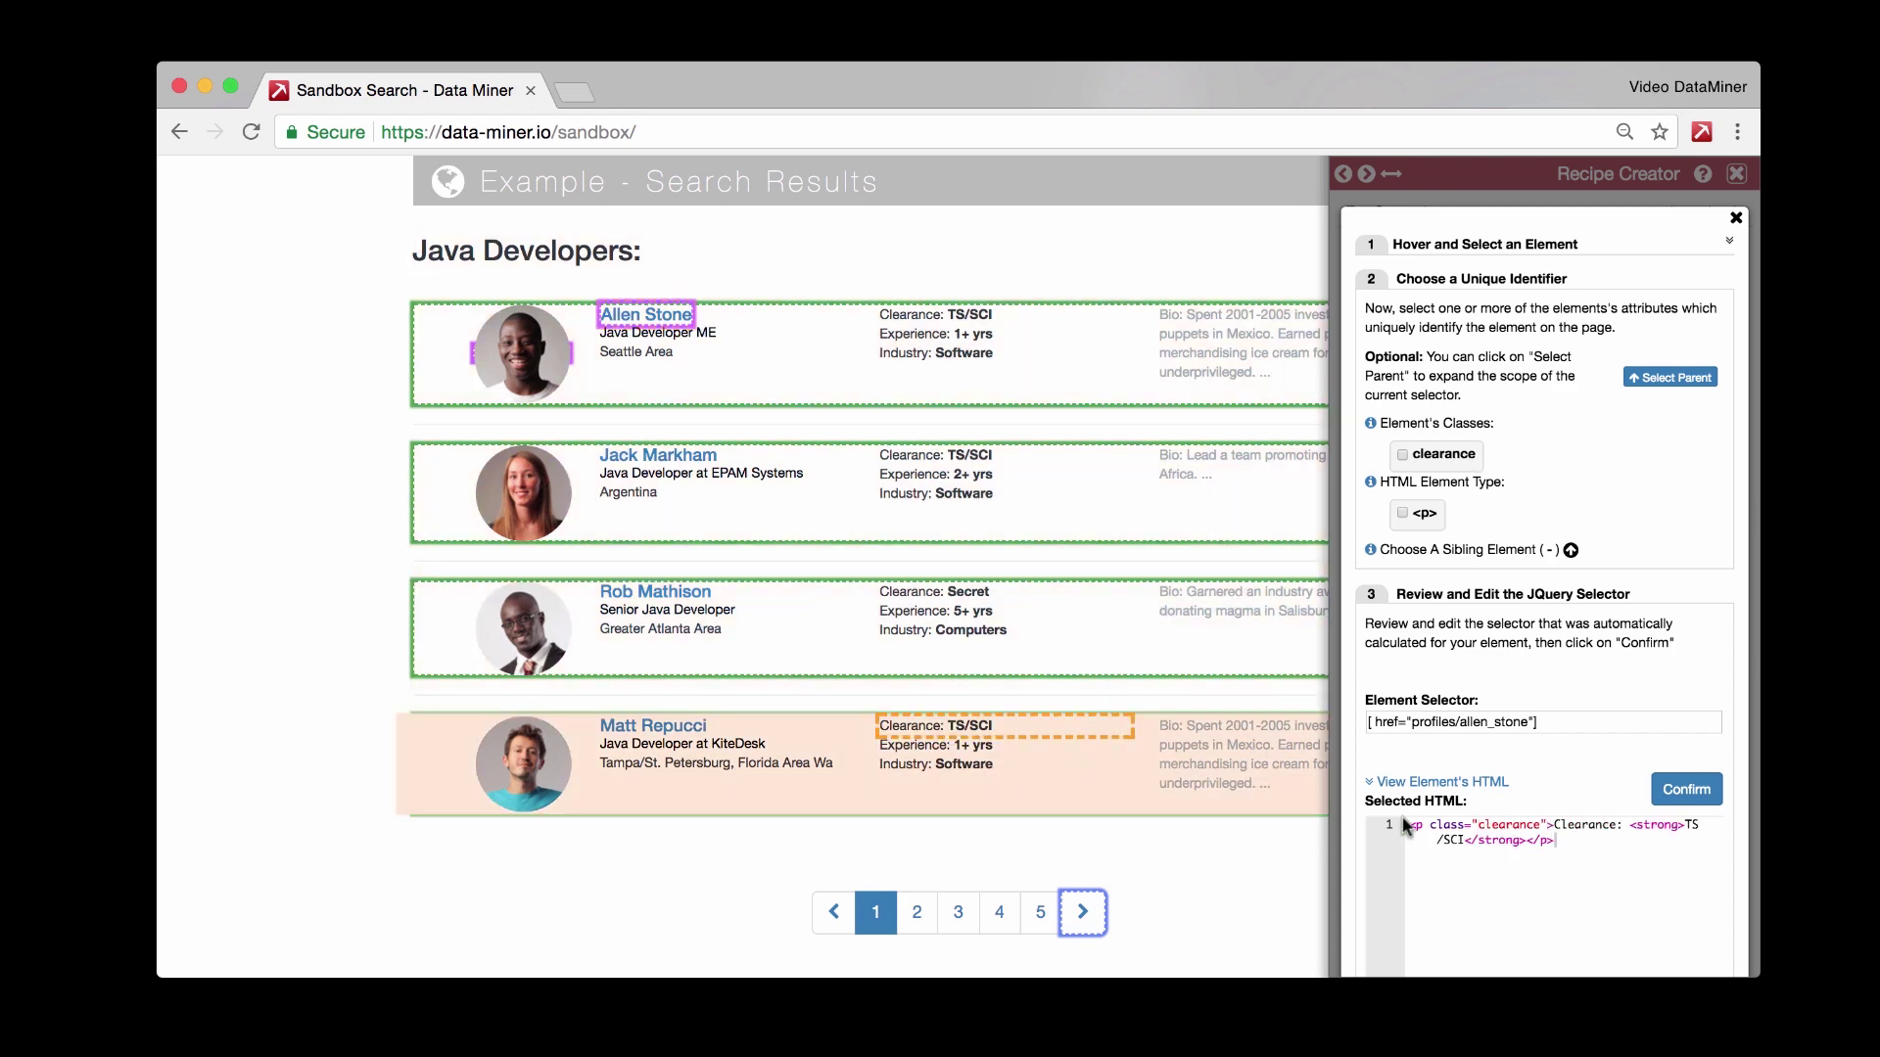
click(971, 750)
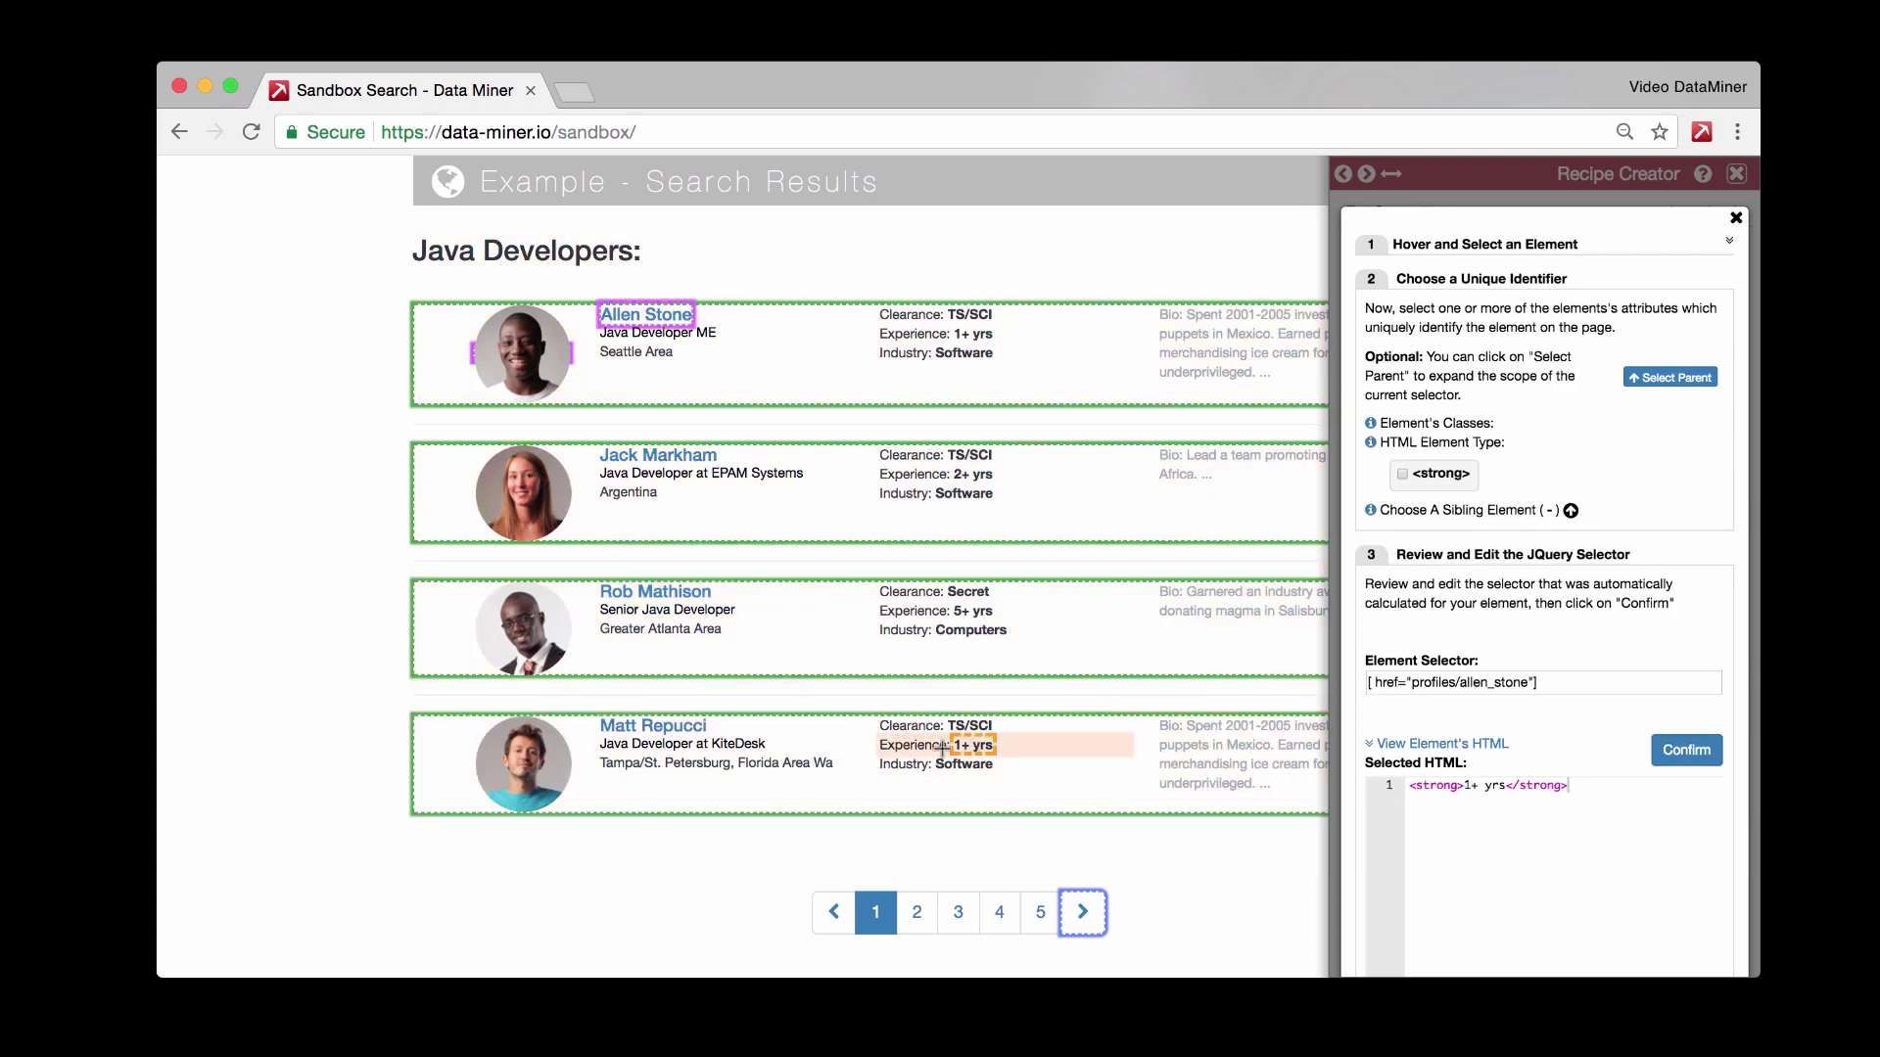
click(915, 764)
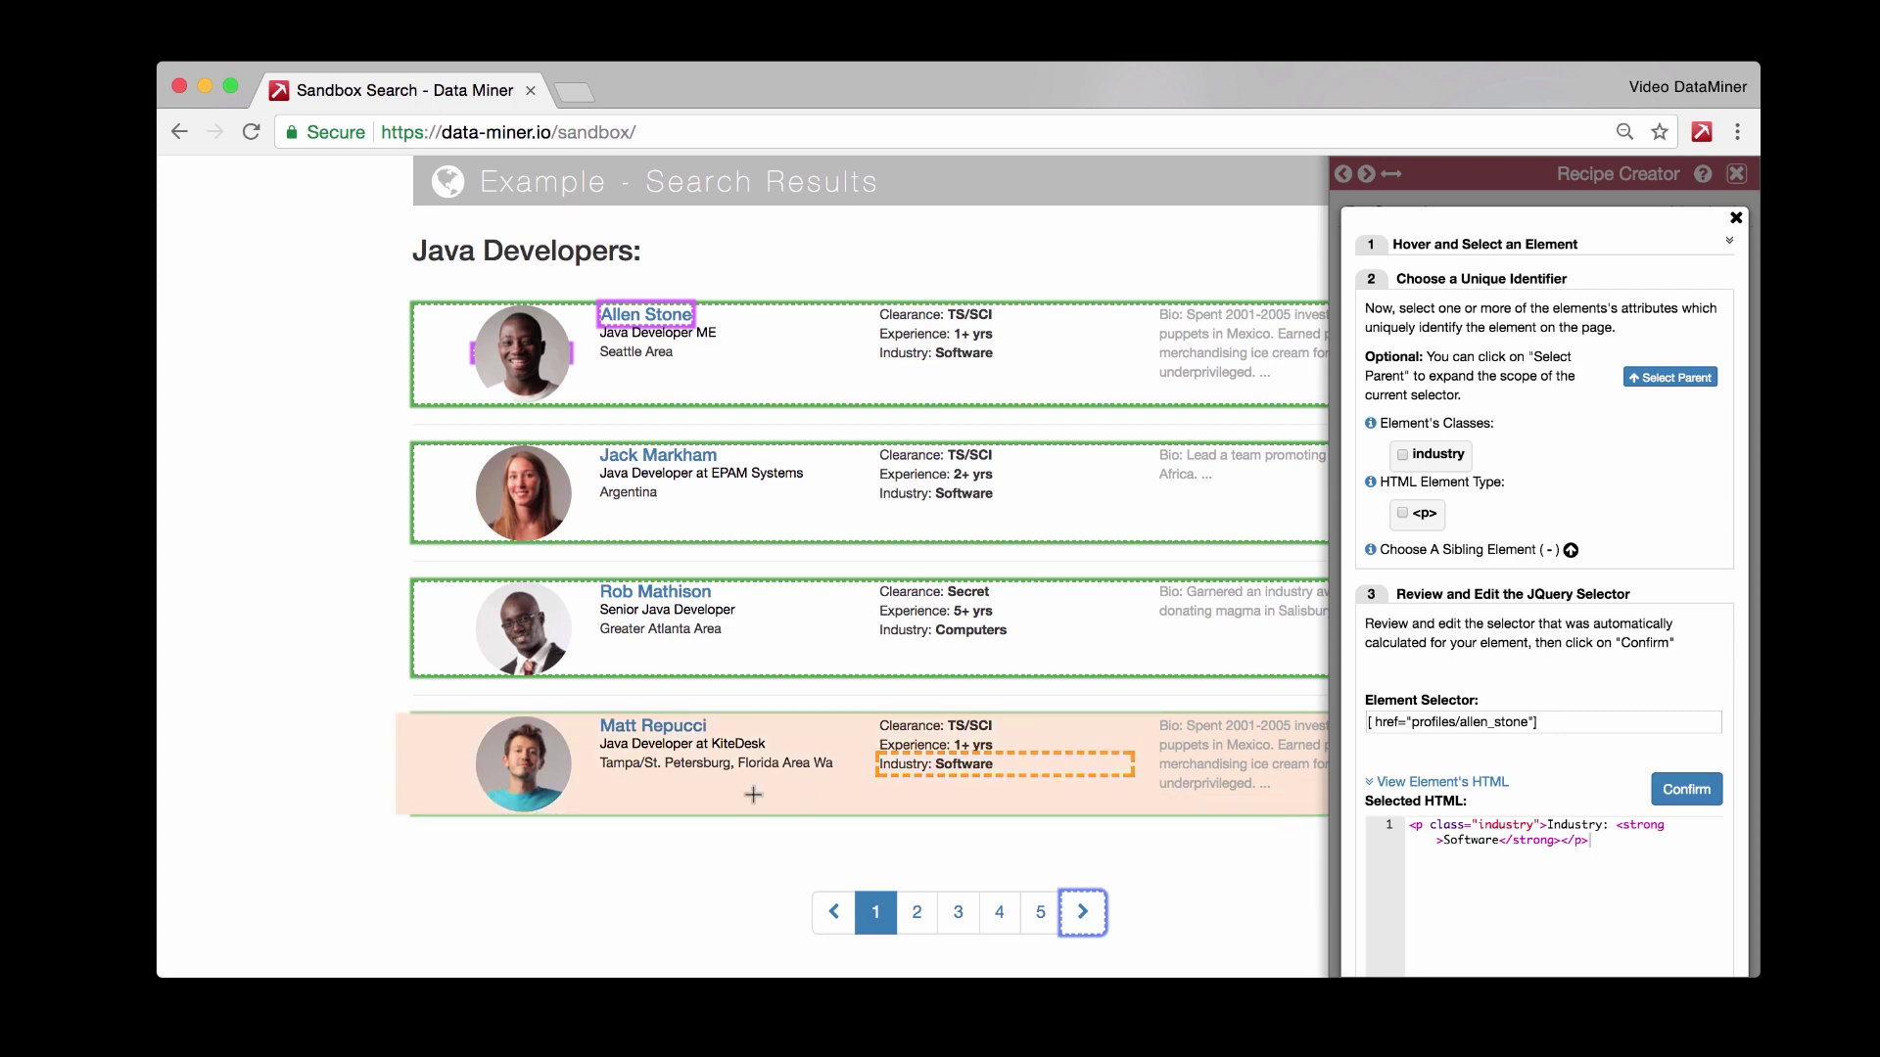
click(733, 749)
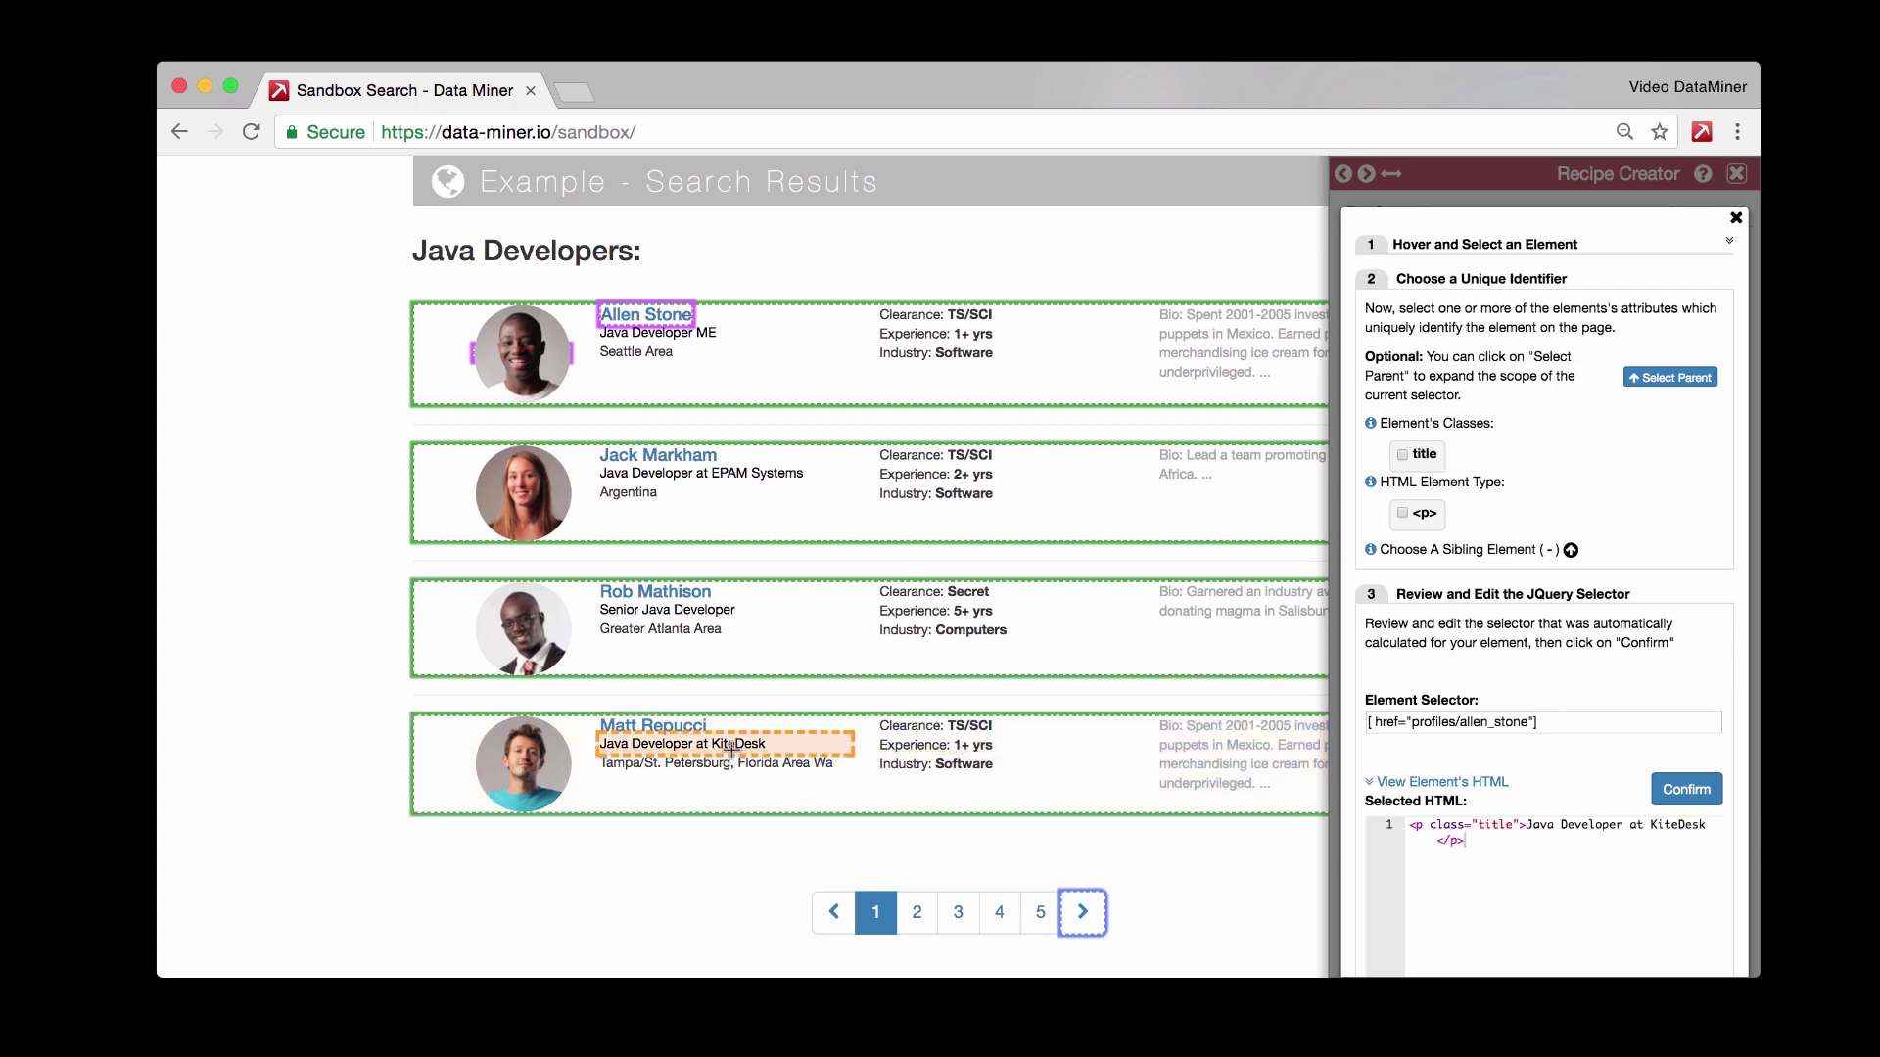
click(673, 726)
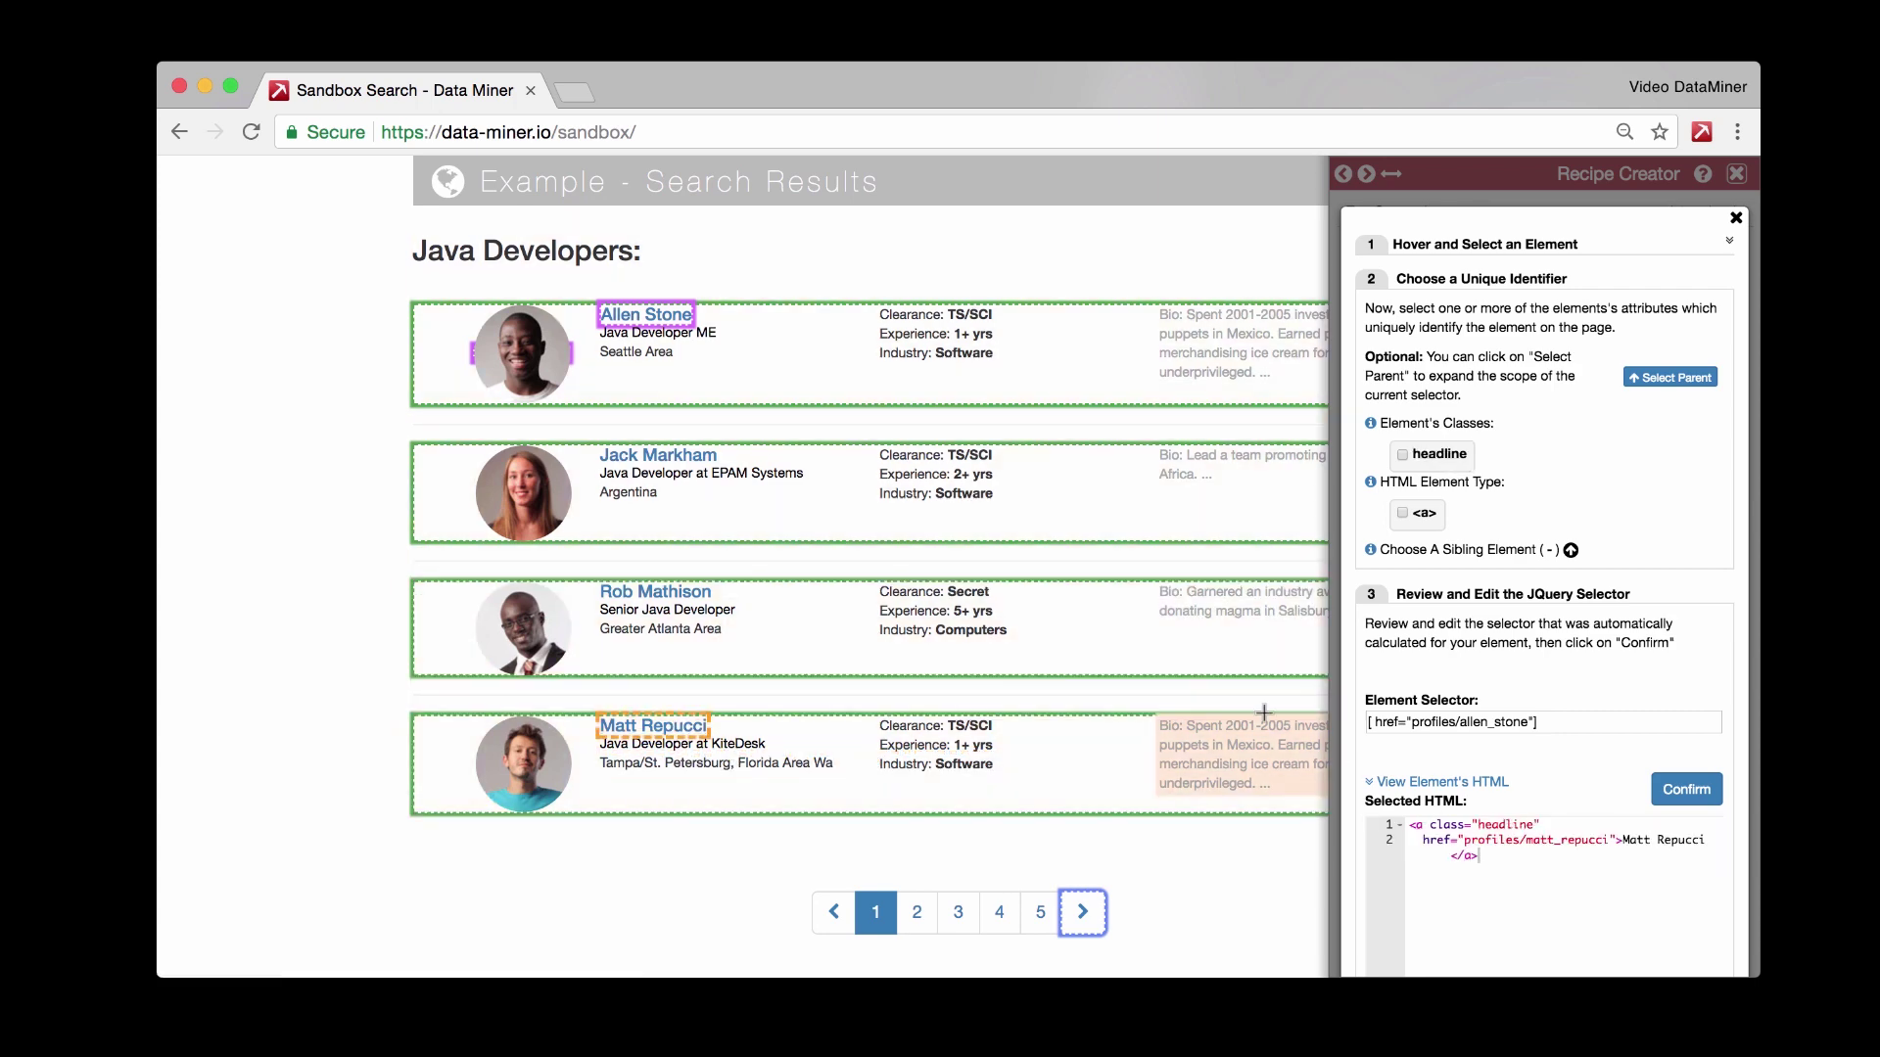